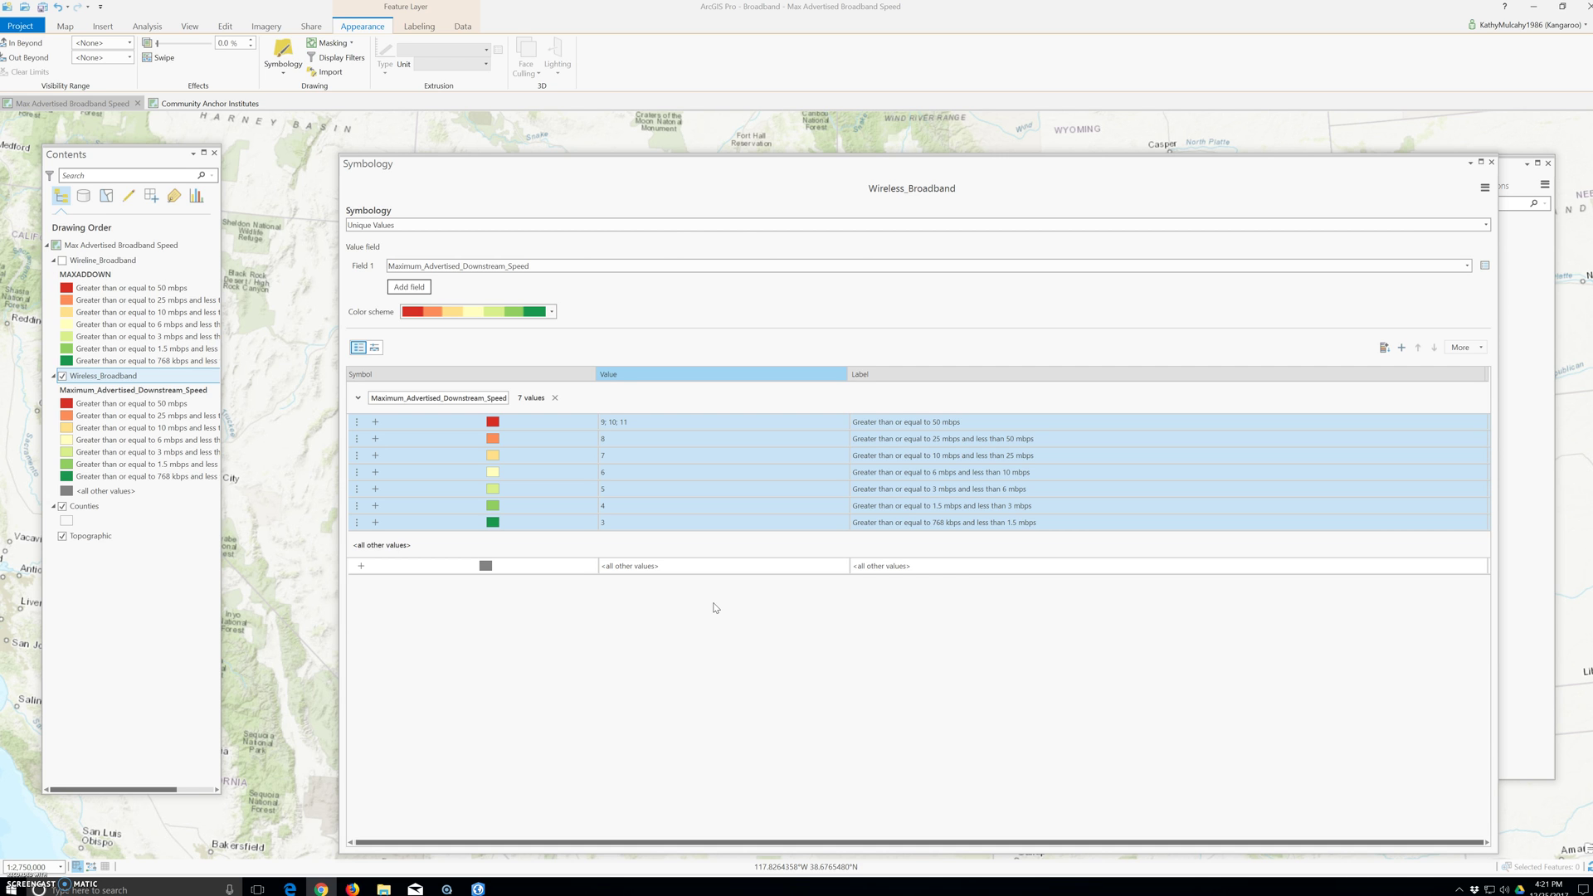
- Set the outline of all seven Wireless_Broadband class symbols to No color and hide the all other values class
right_click(647, 456)
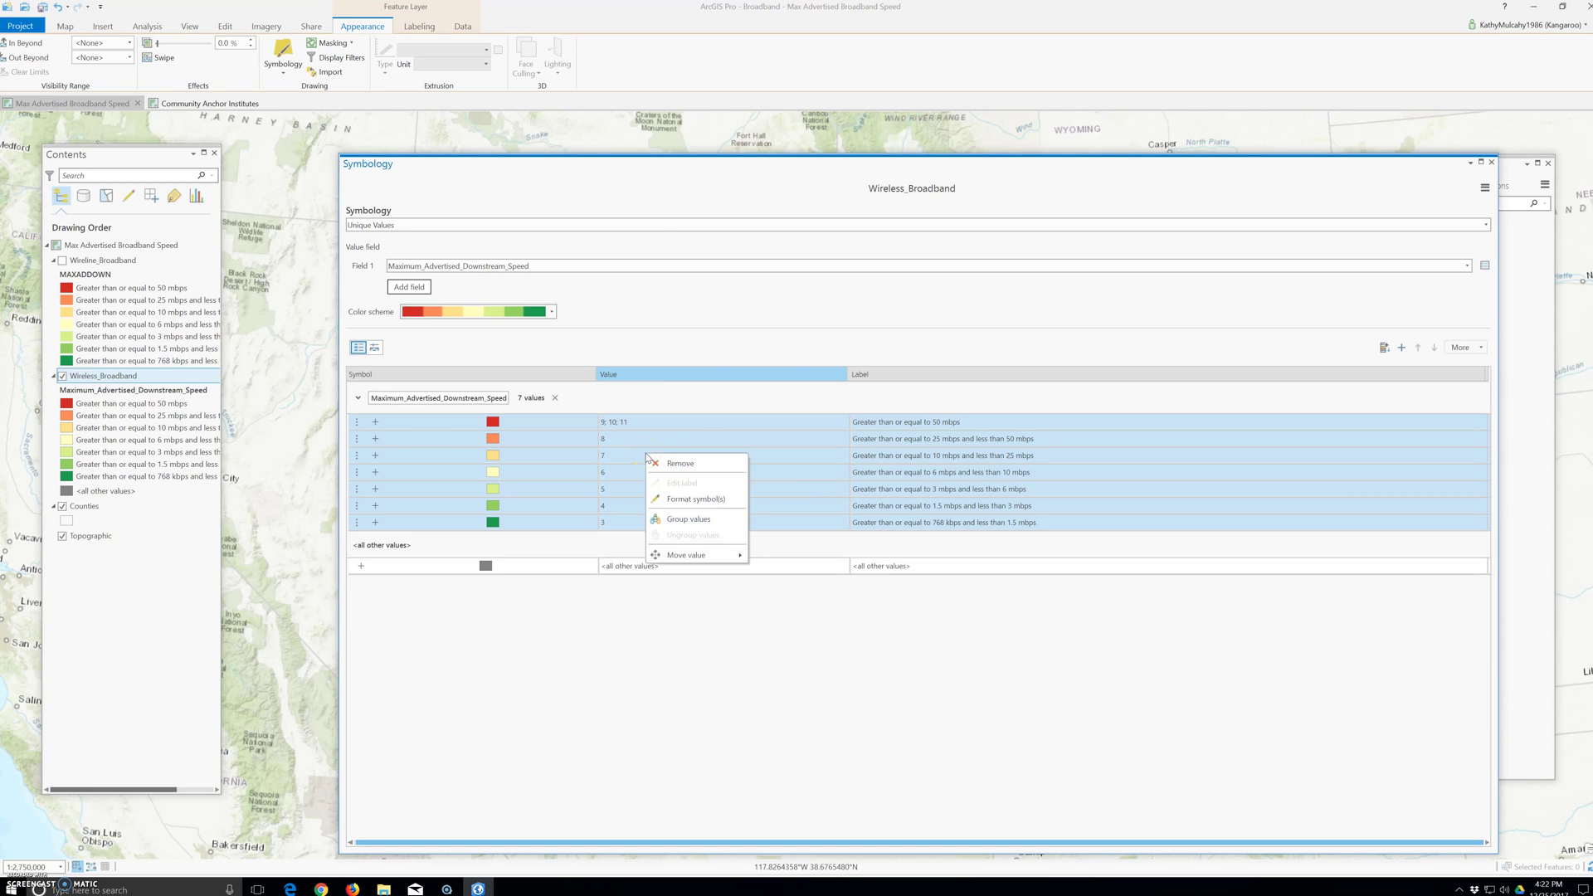
left_click(682, 502)
left_click(684, 501)
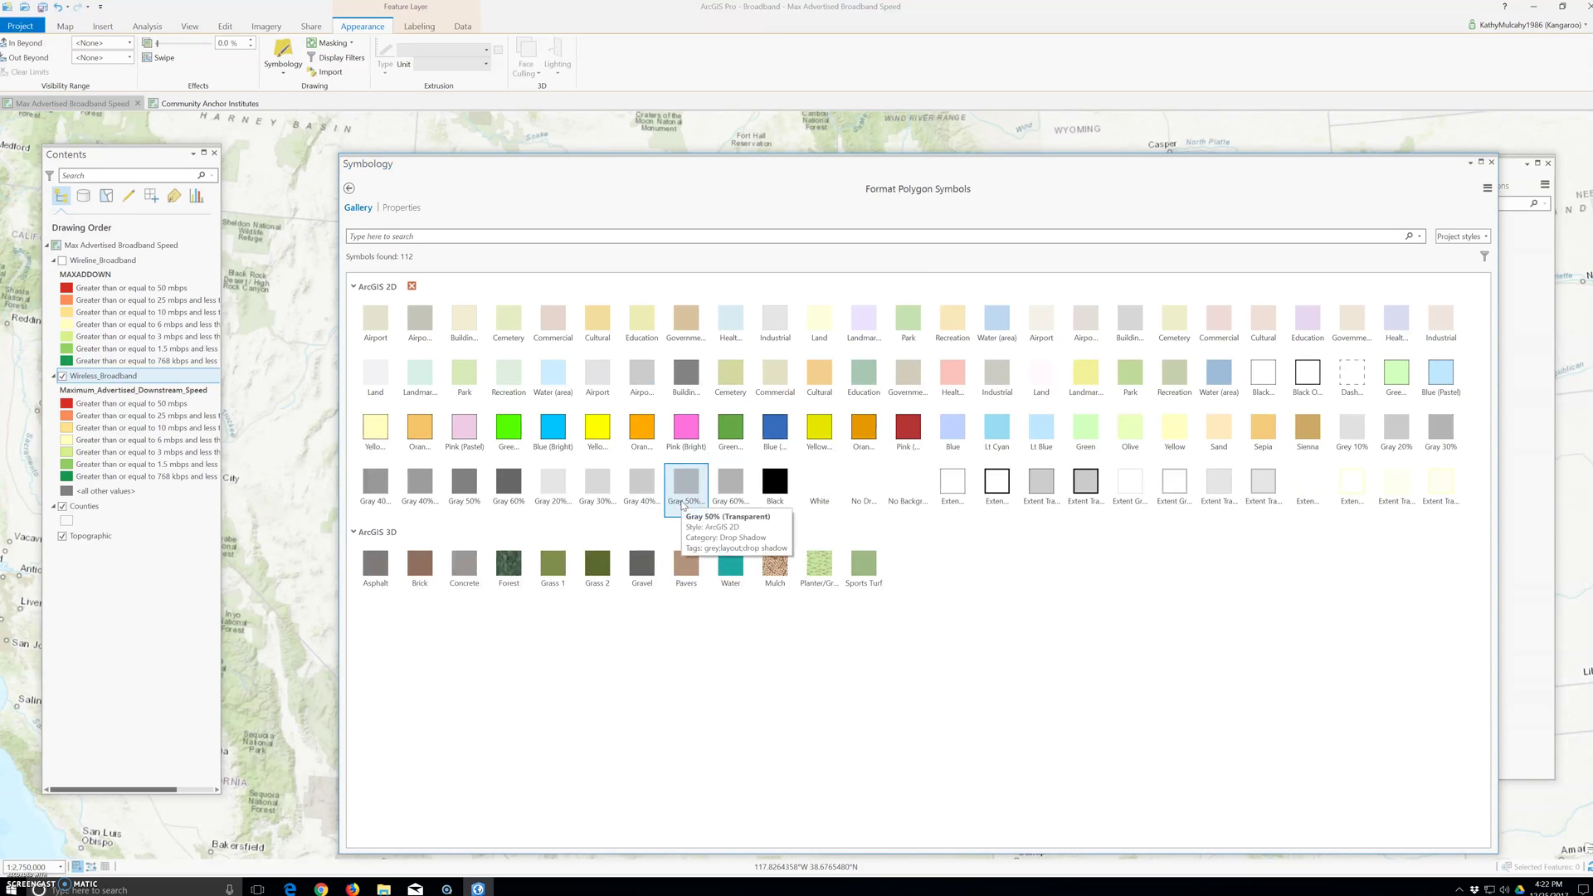
left_click(410, 211)
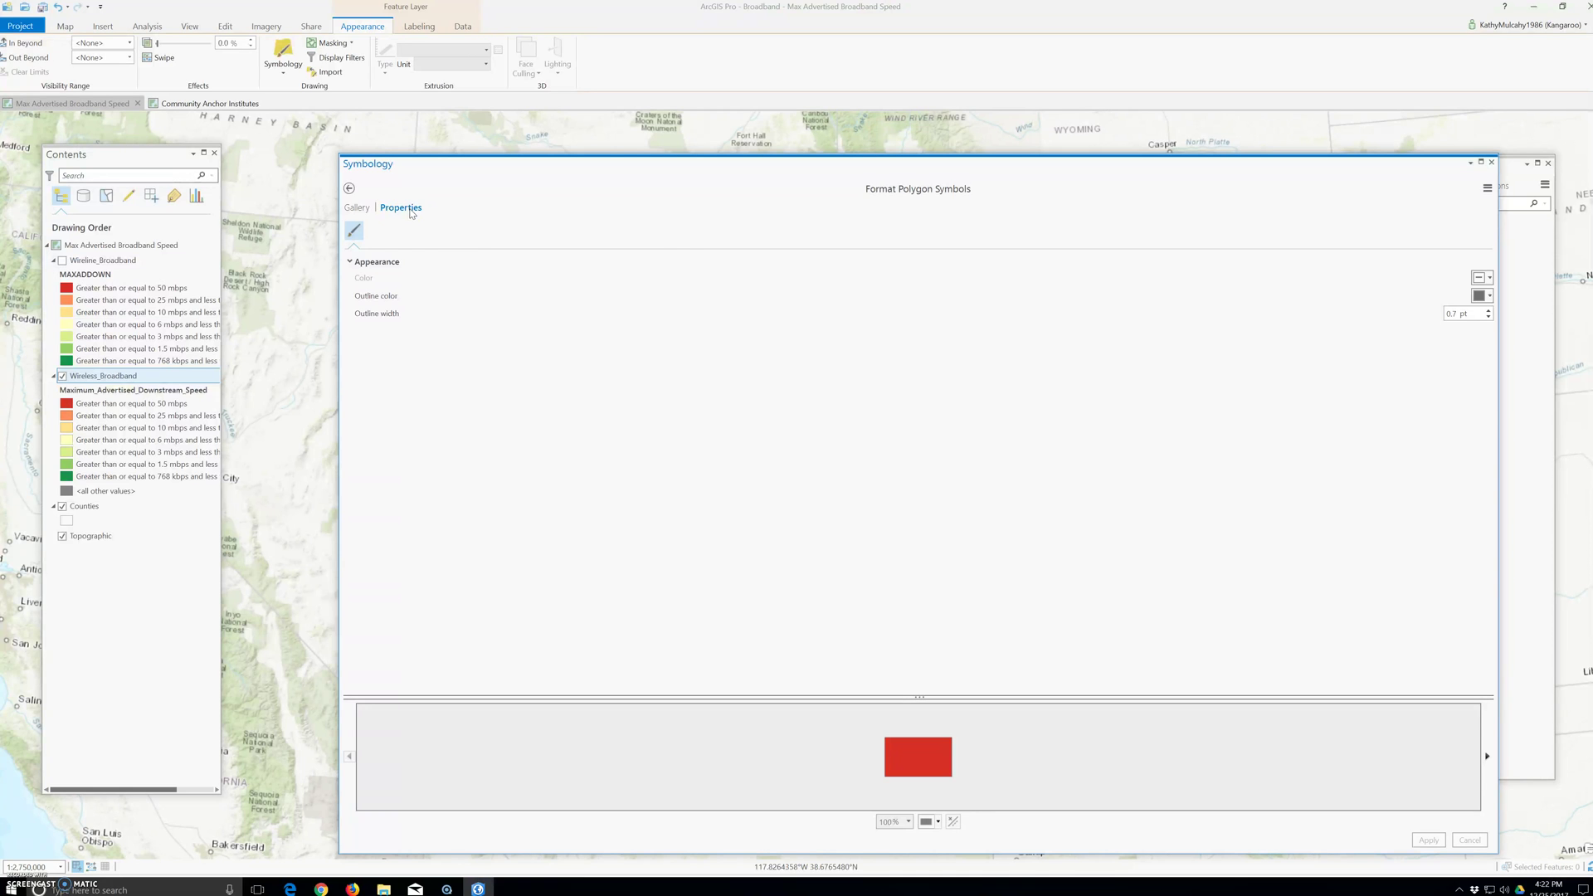
left_click(1488, 298)
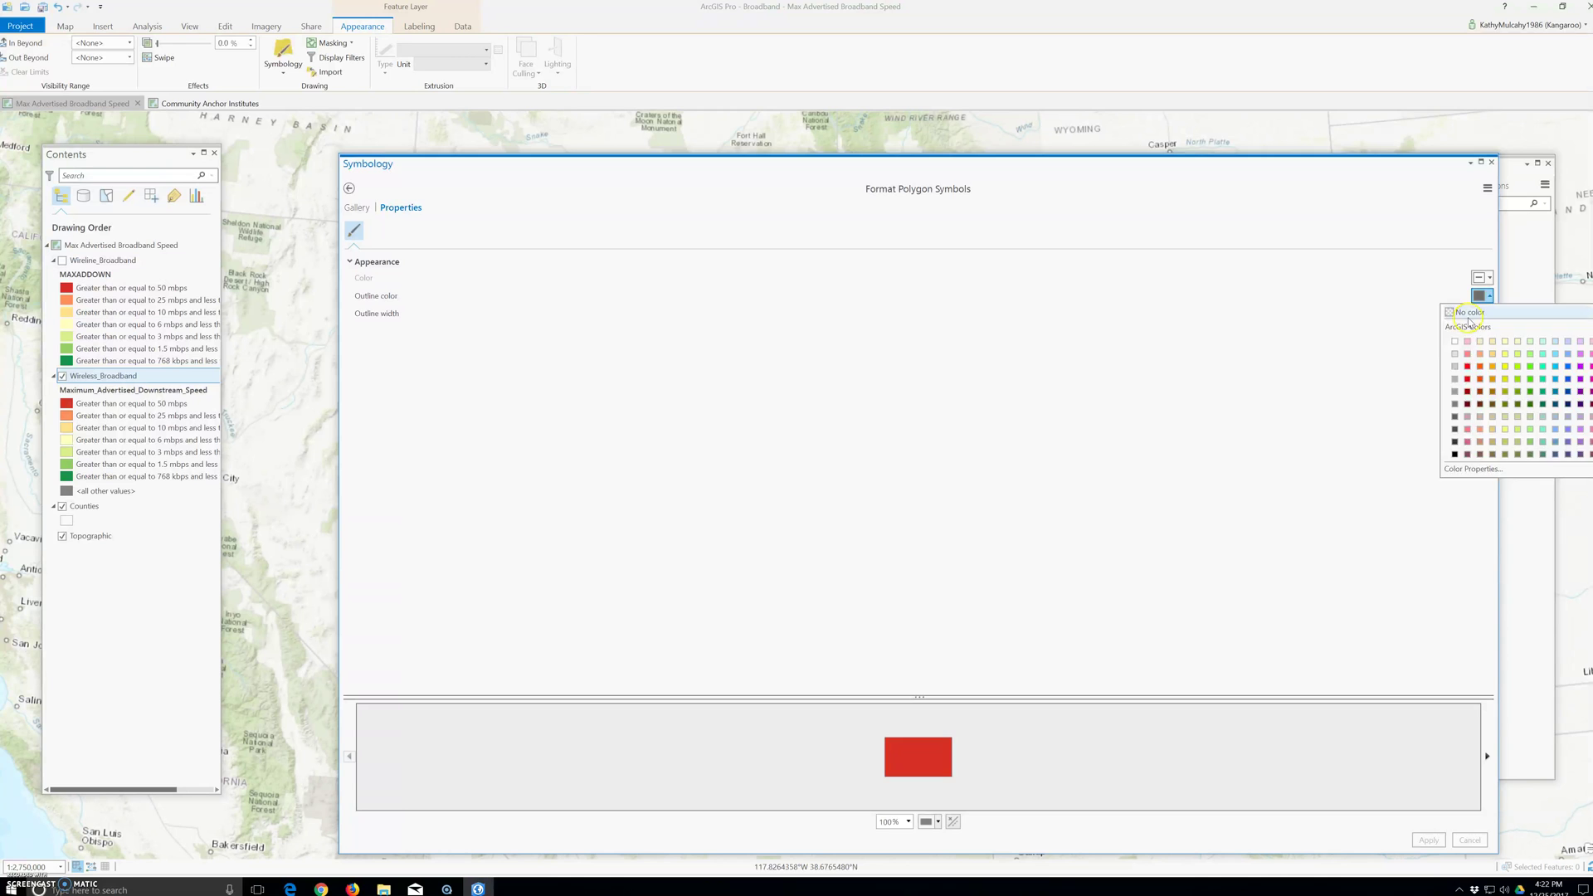
left_click(1467, 316)
left_click(1429, 840)
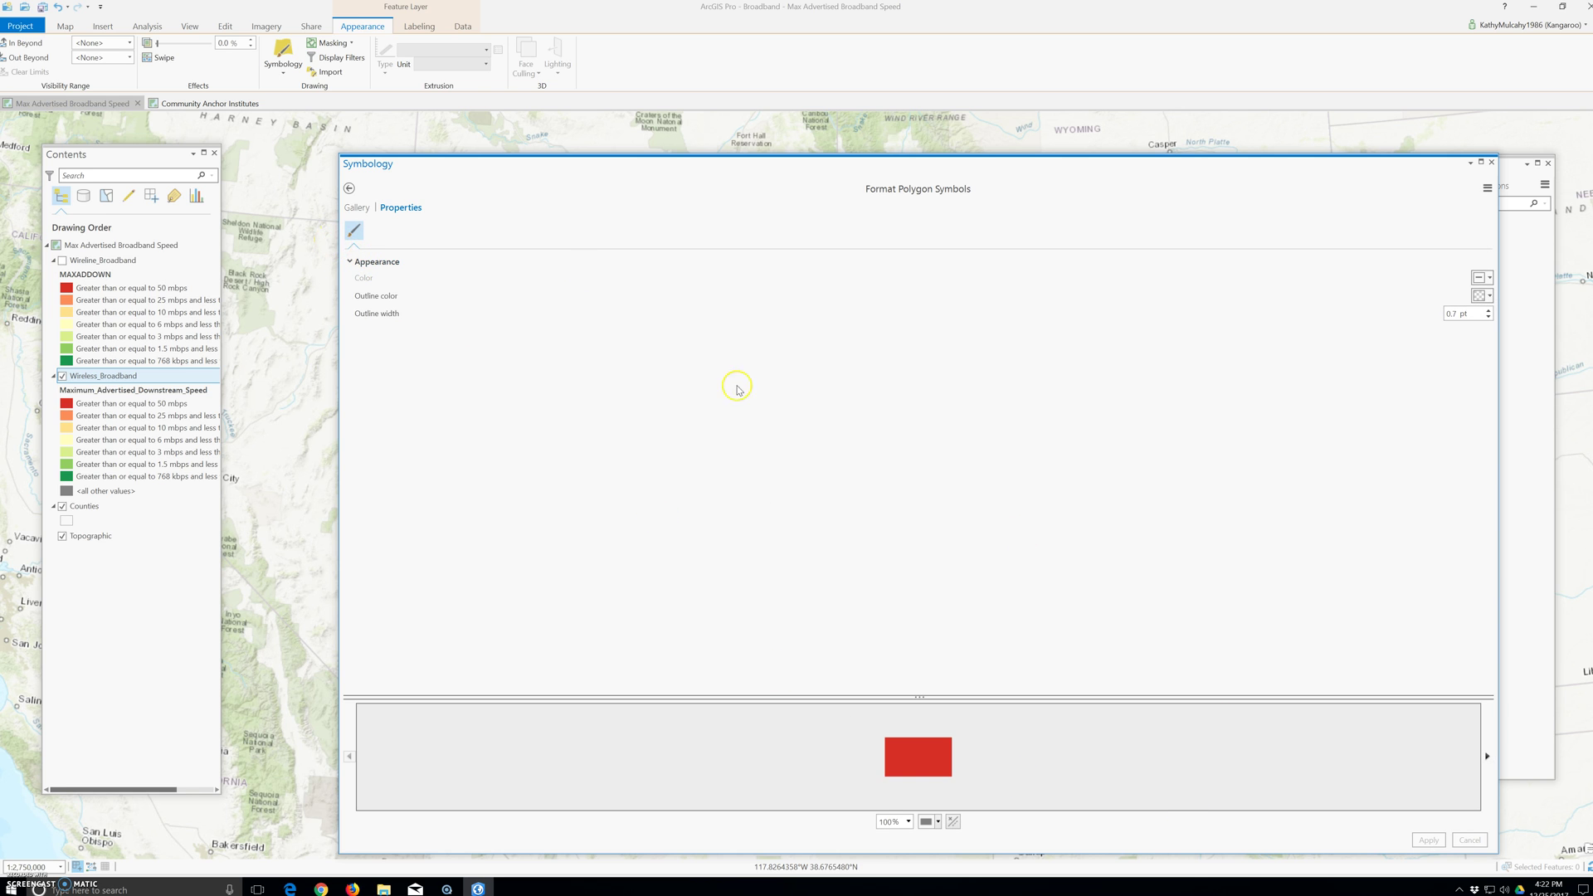
left_click(349, 188)
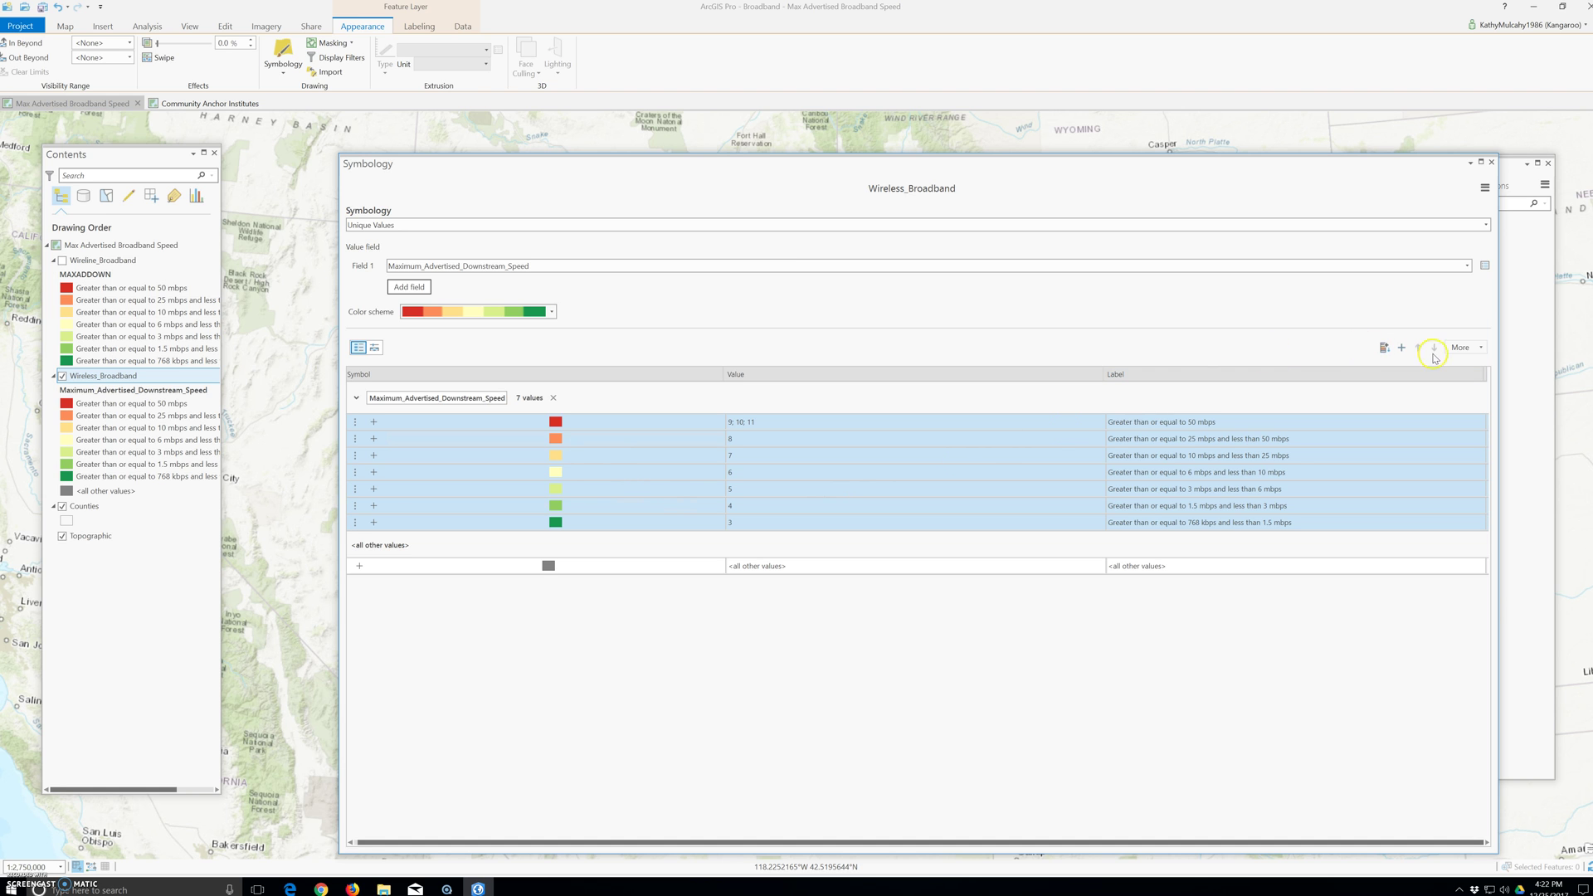
left_click(1462, 347)
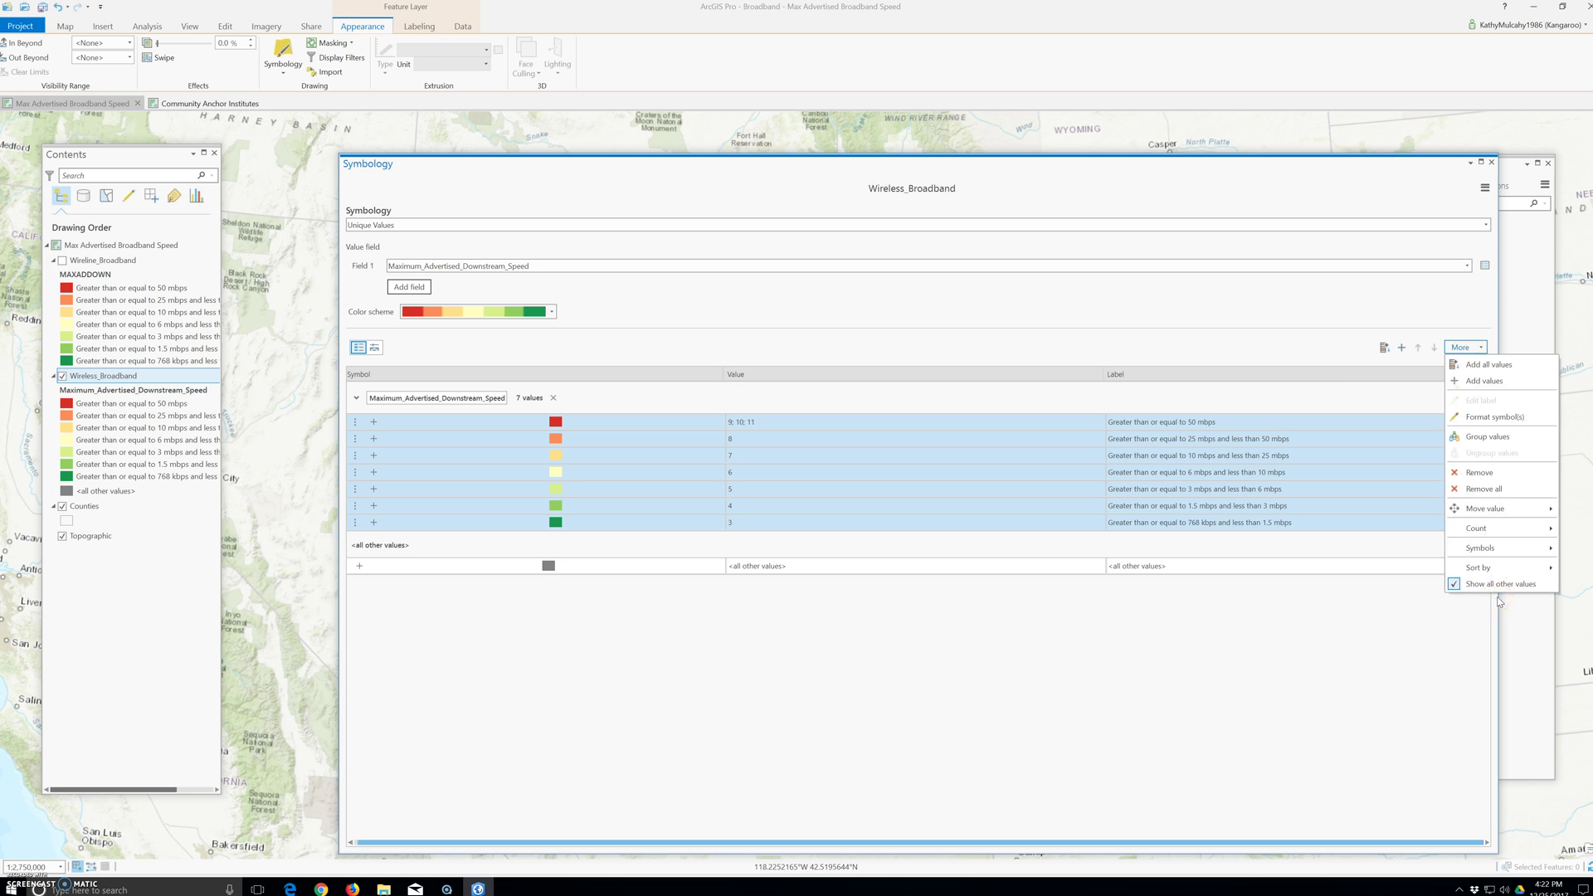
left_click(1454, 585)
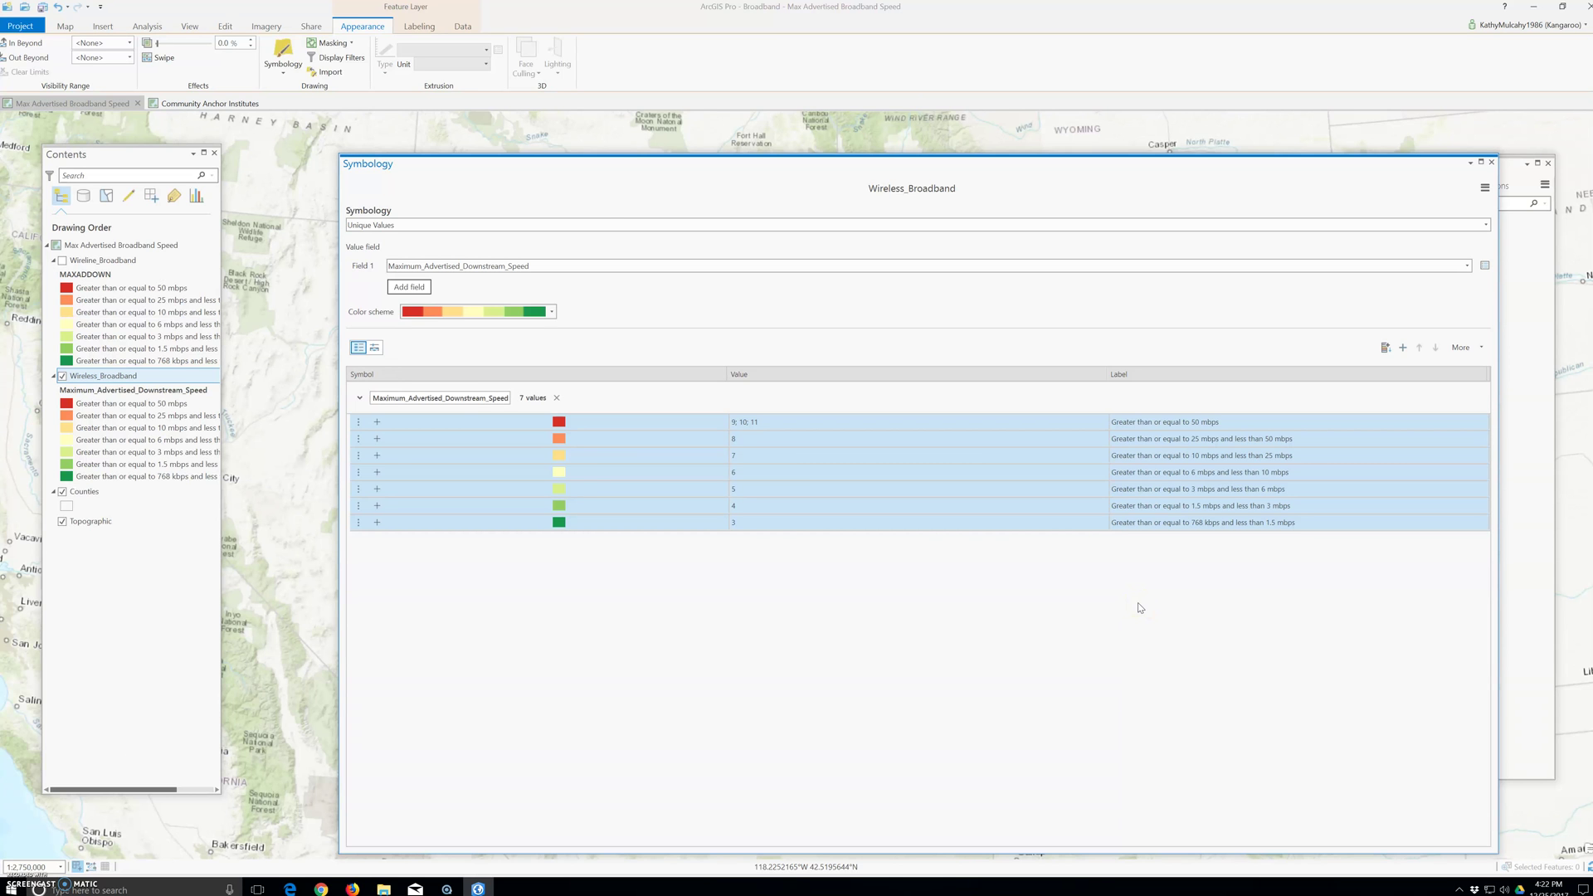
- Set the Wireless_Broadband layer's transparency to 50%
left_click(355, 31)
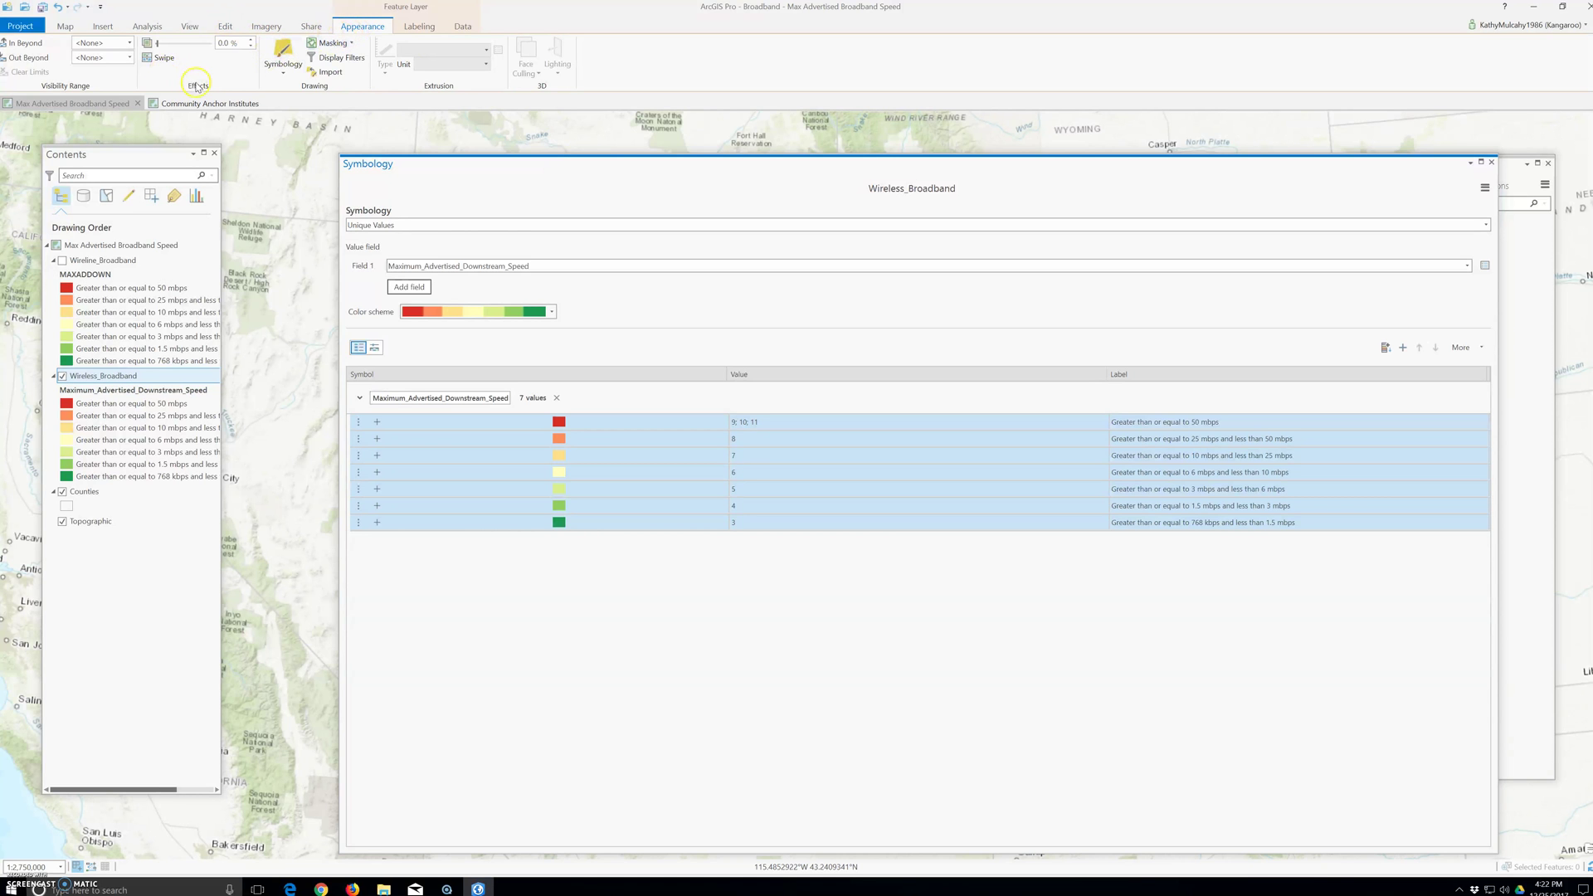
left_click(235, 46)
double_click(231, 47)
type("50")
left_click(109, 126)
- Make the Wireline_Broadband layer visible and close the symbology settings to reveal the map
left_click(63, 261)
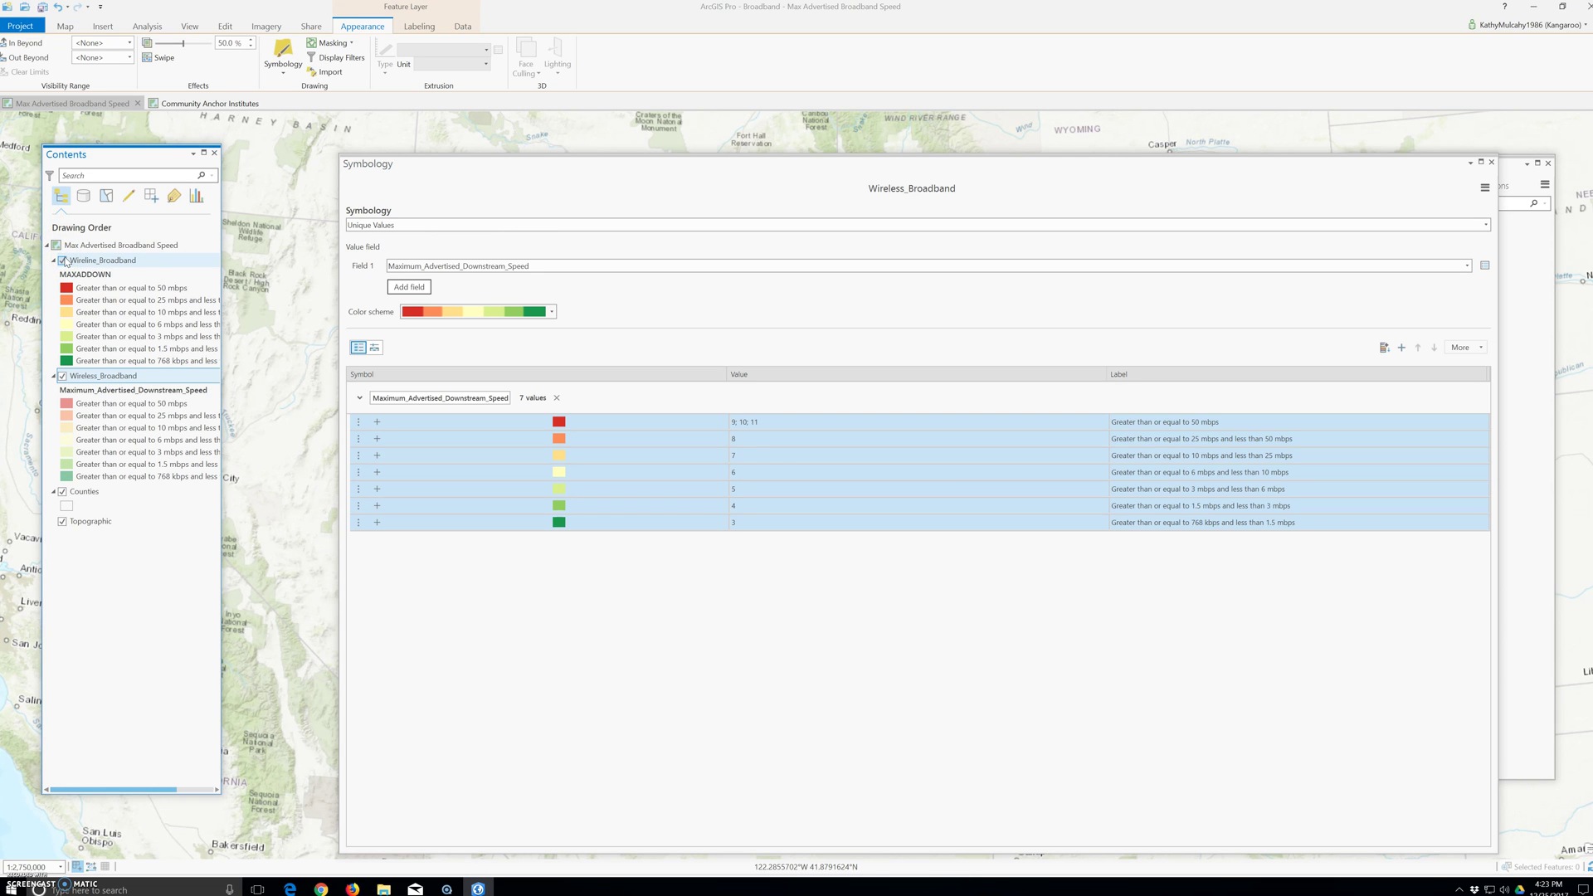
left_click(1508, 165)
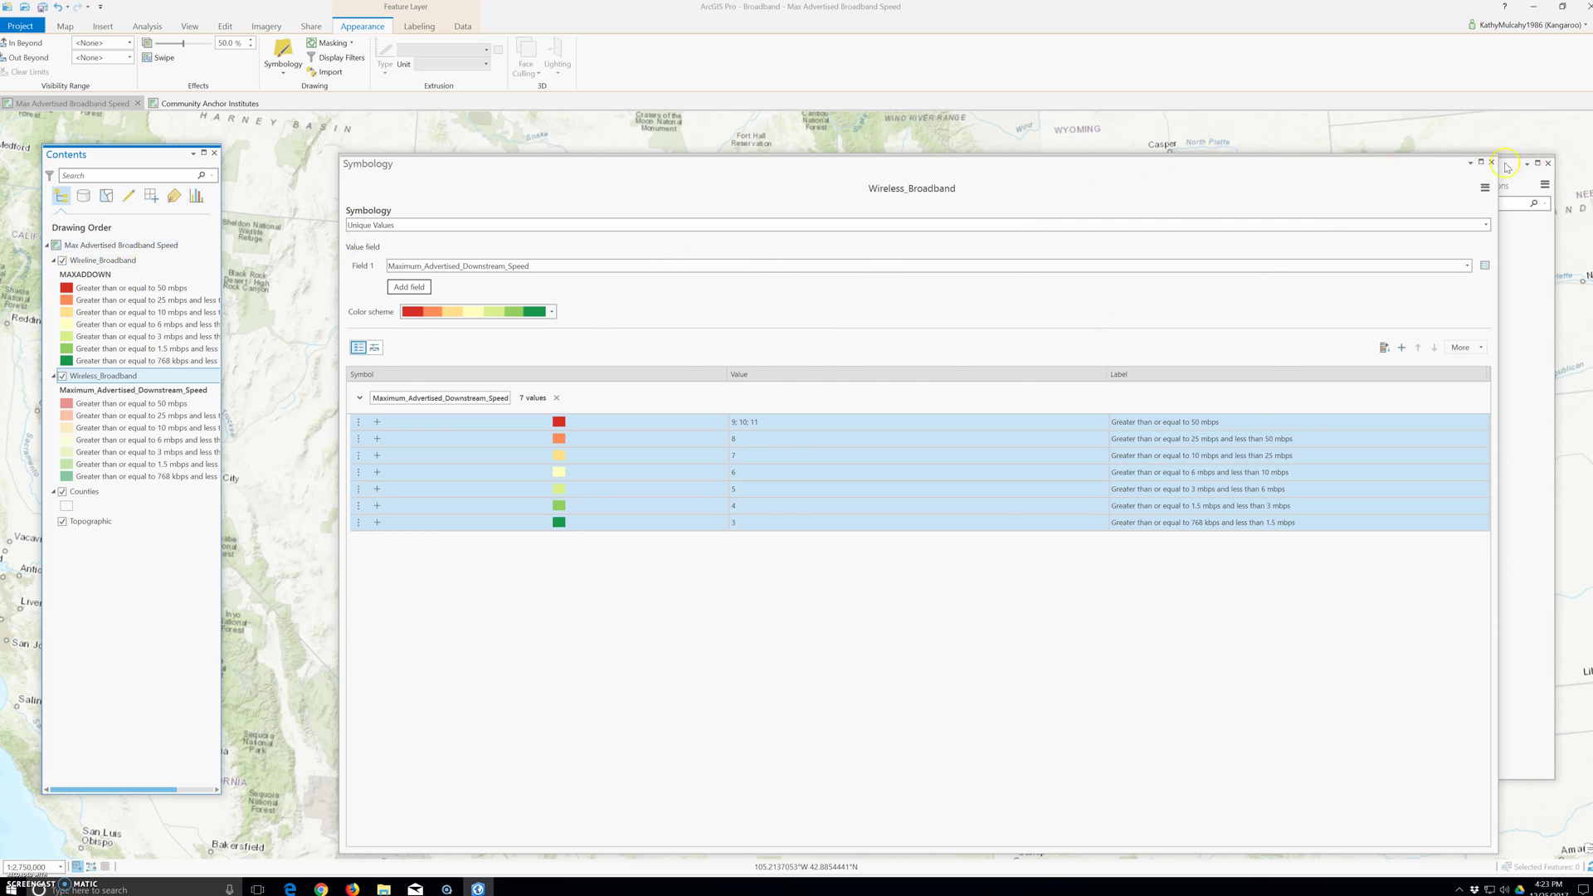
left_click(1491, 164)
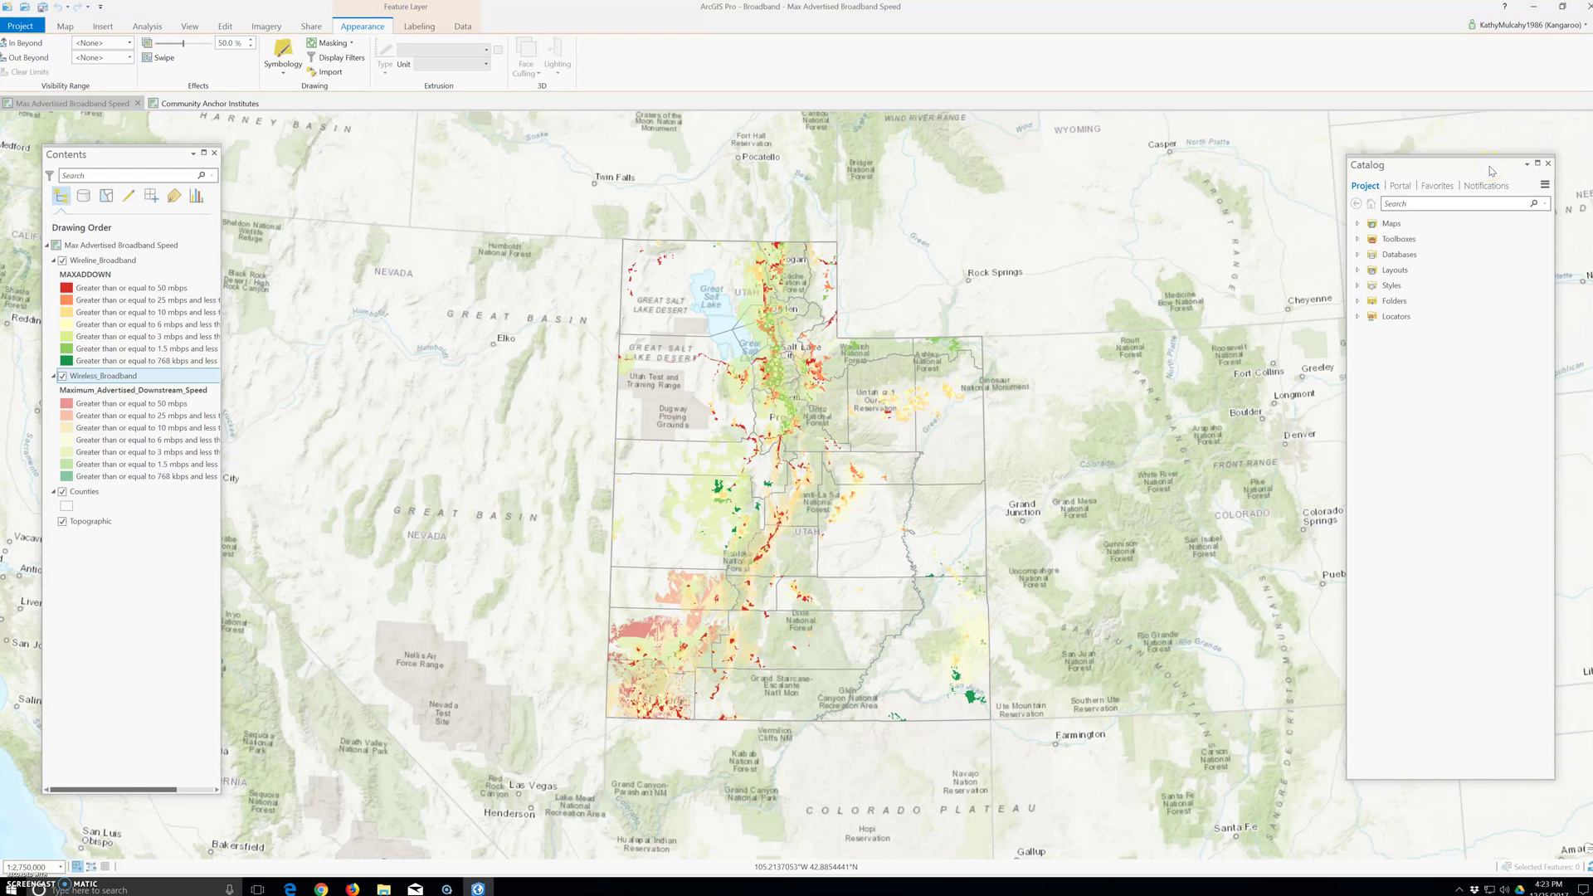
left_click(1421, 147)
left_click(440, 424)
- Compare wireline and wireless coverage across Utah by switching each layer's visibility off and on
left_click(61, 261)
left_click(62, 260)
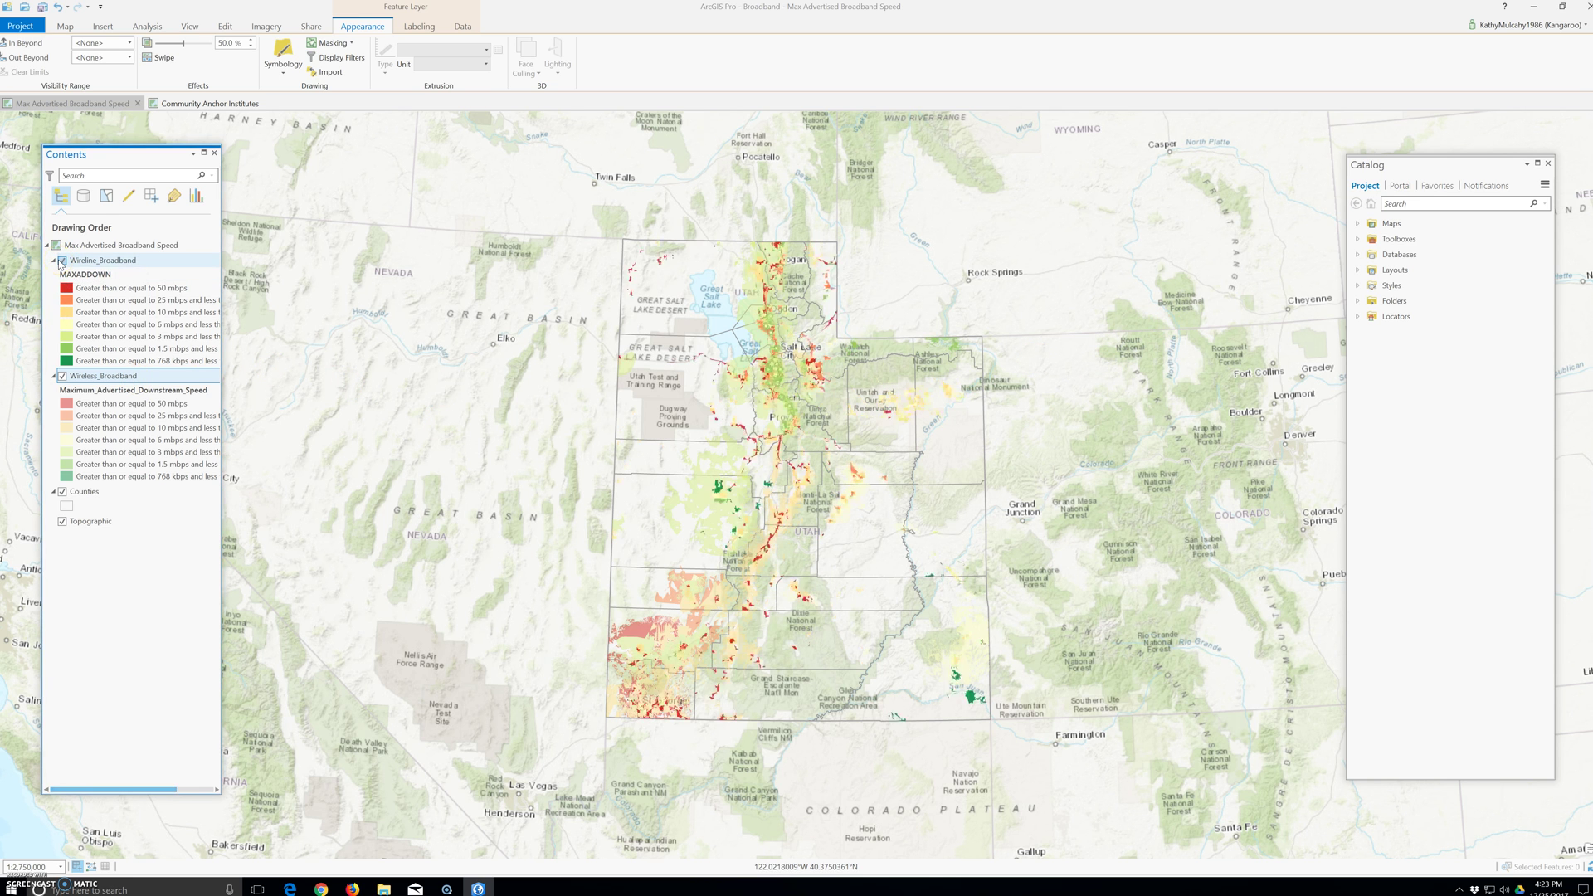
left_click(62, 375)
left_click(61, 376)
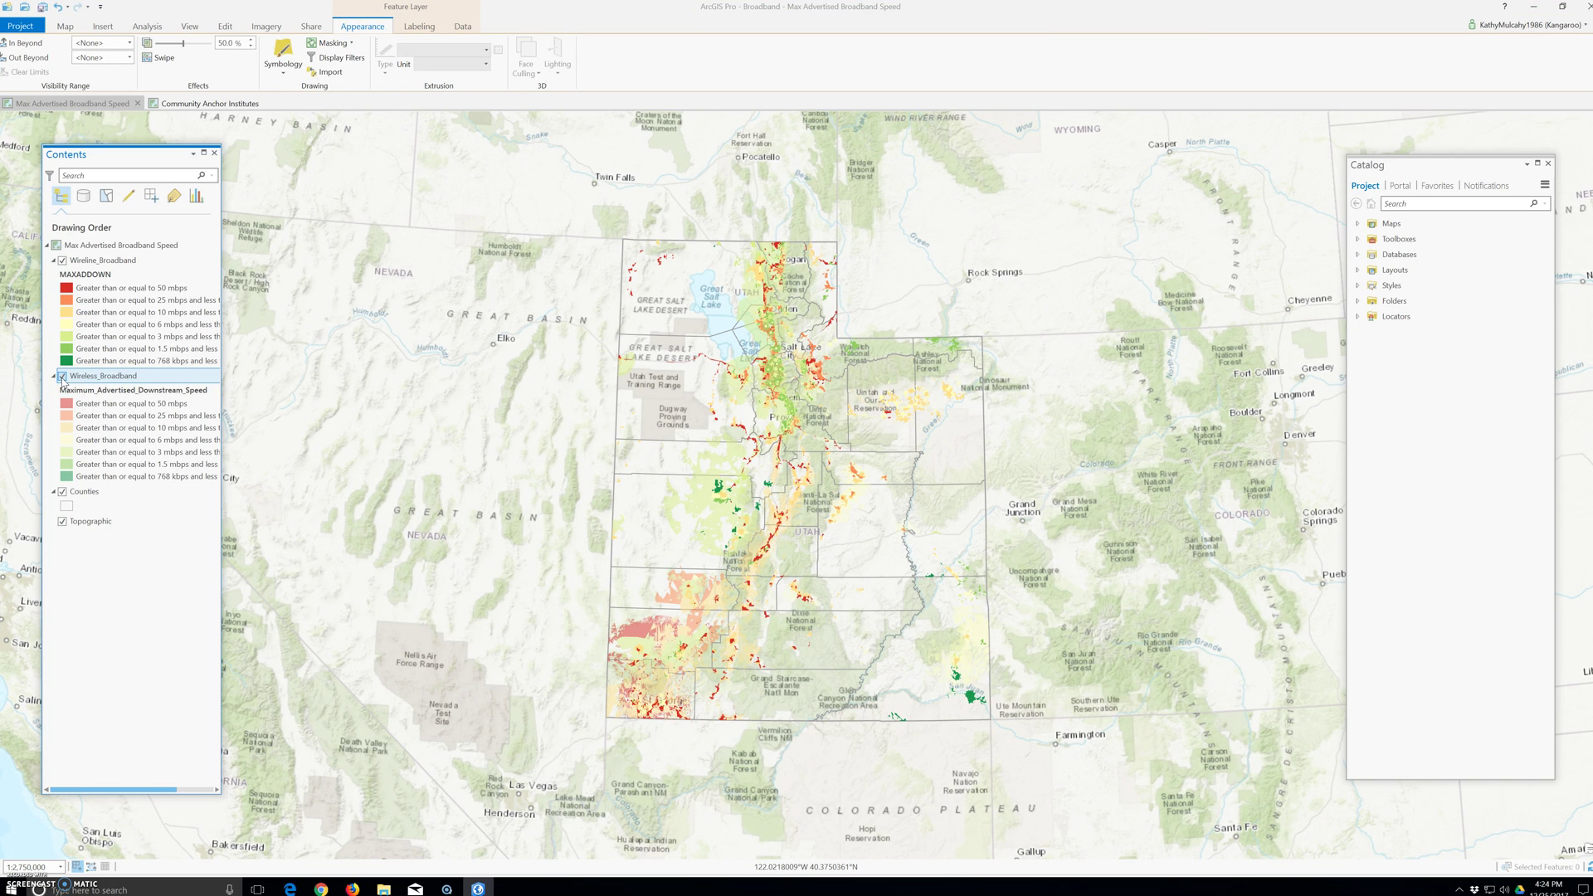
left_click(63, 377)
scroll(518, 678, "up", 2)
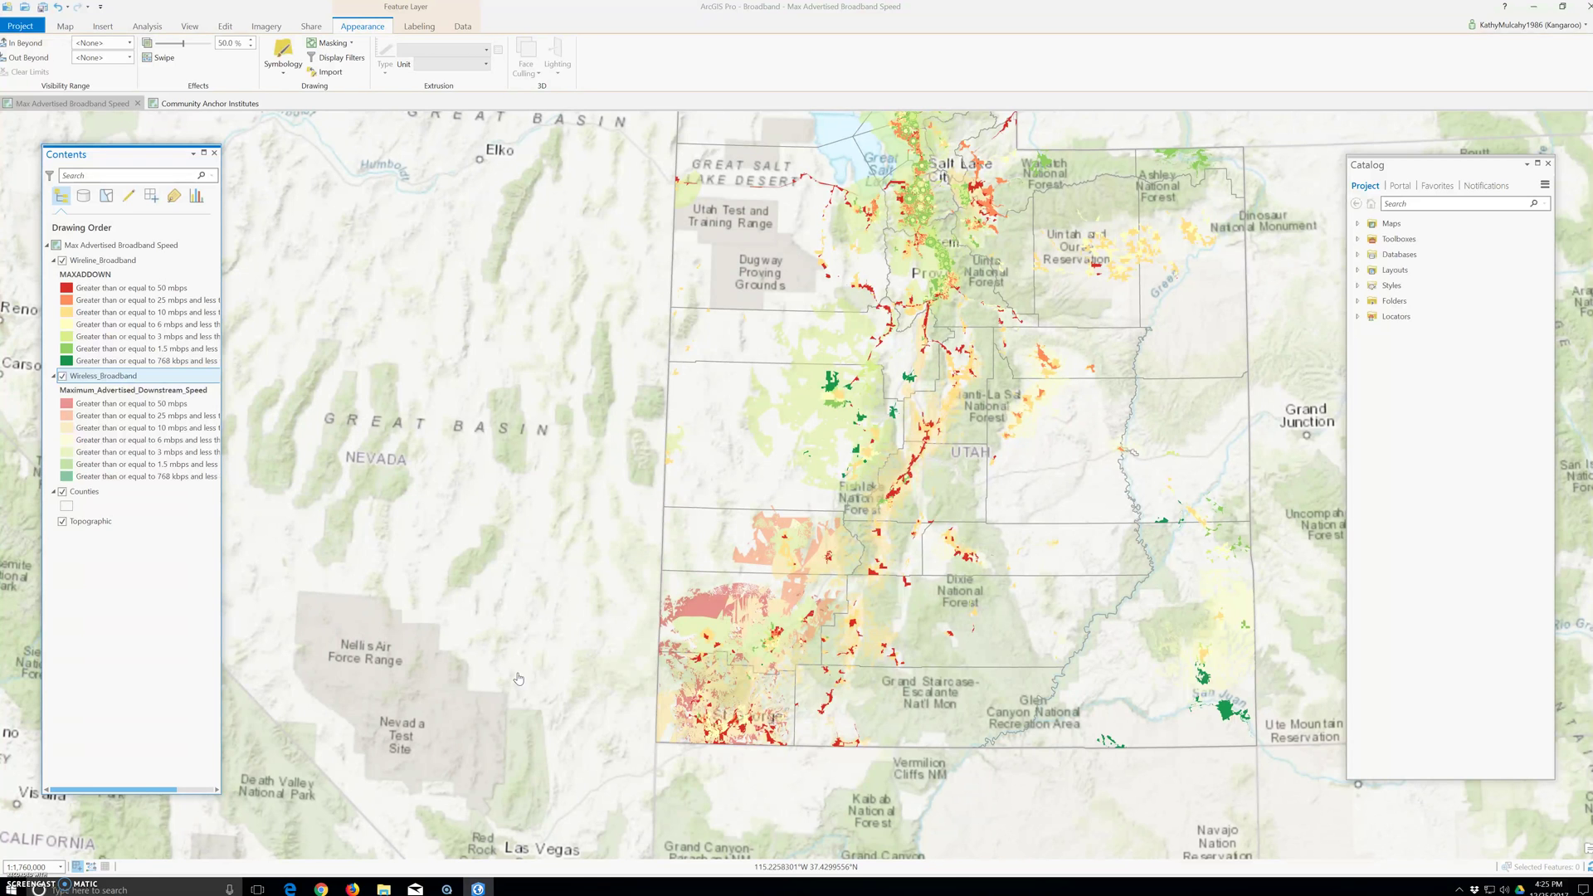
left_click(104, 260)
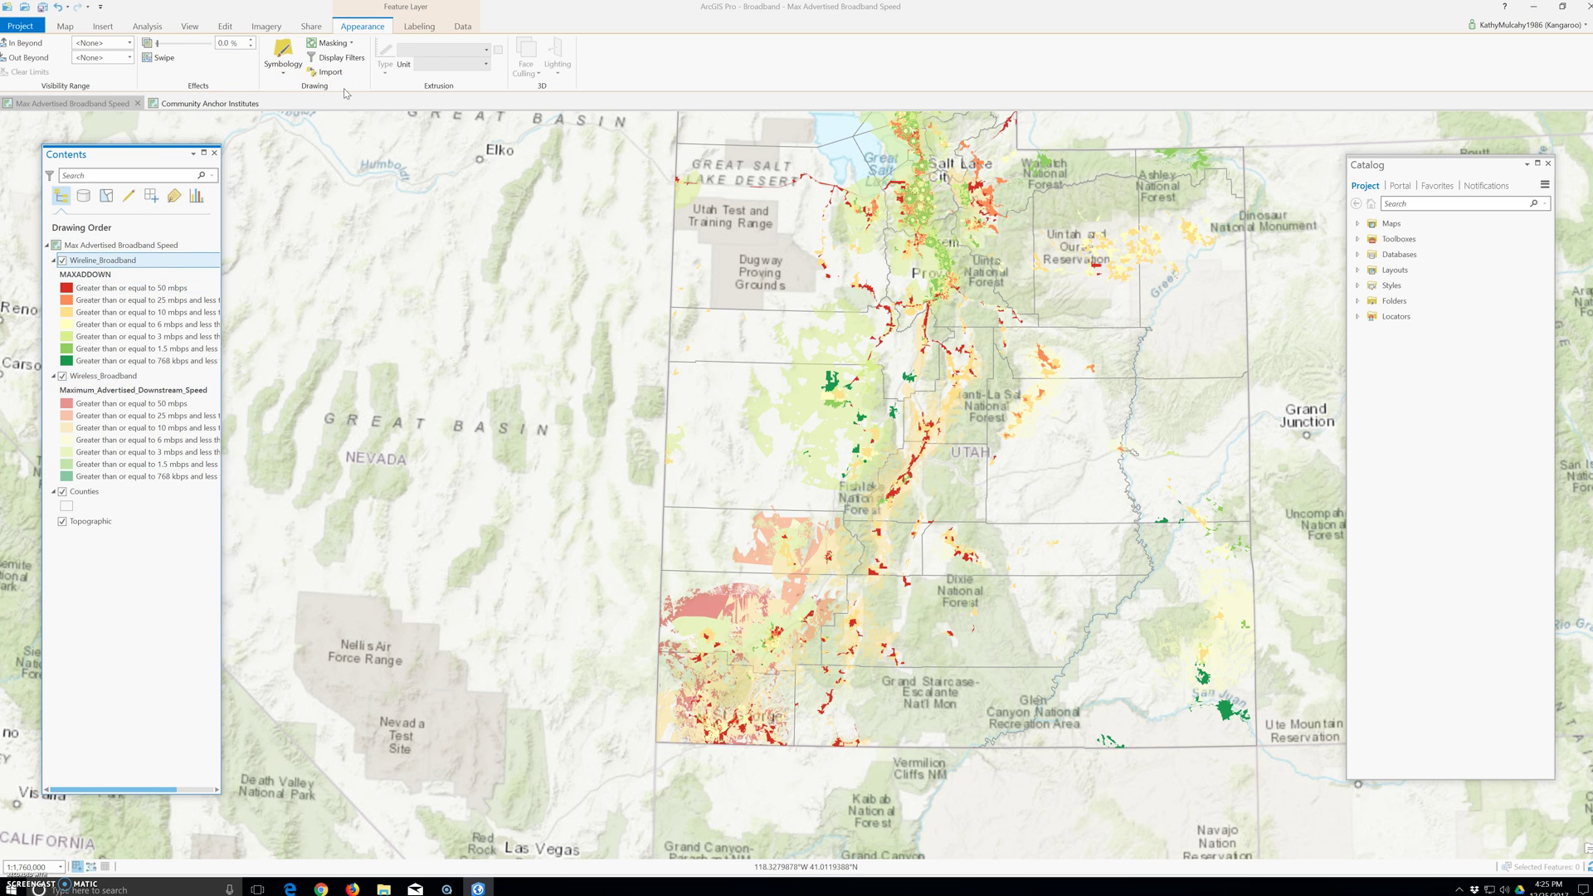
left_click(295, 60)
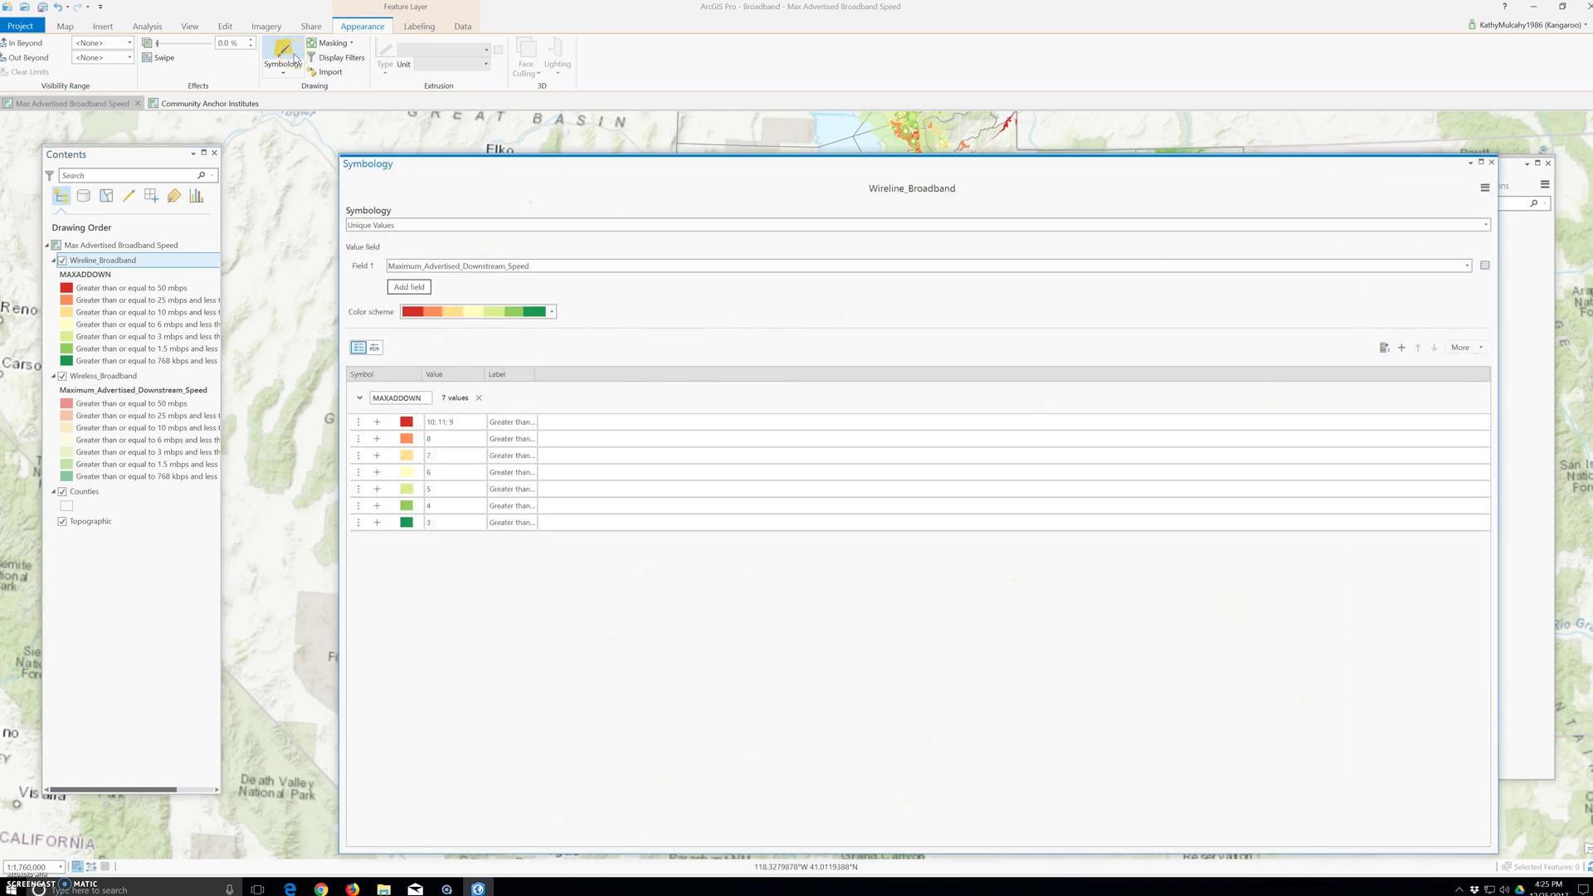
left_click(485, 163)
left_click_drag(485, 164, 407, 133)
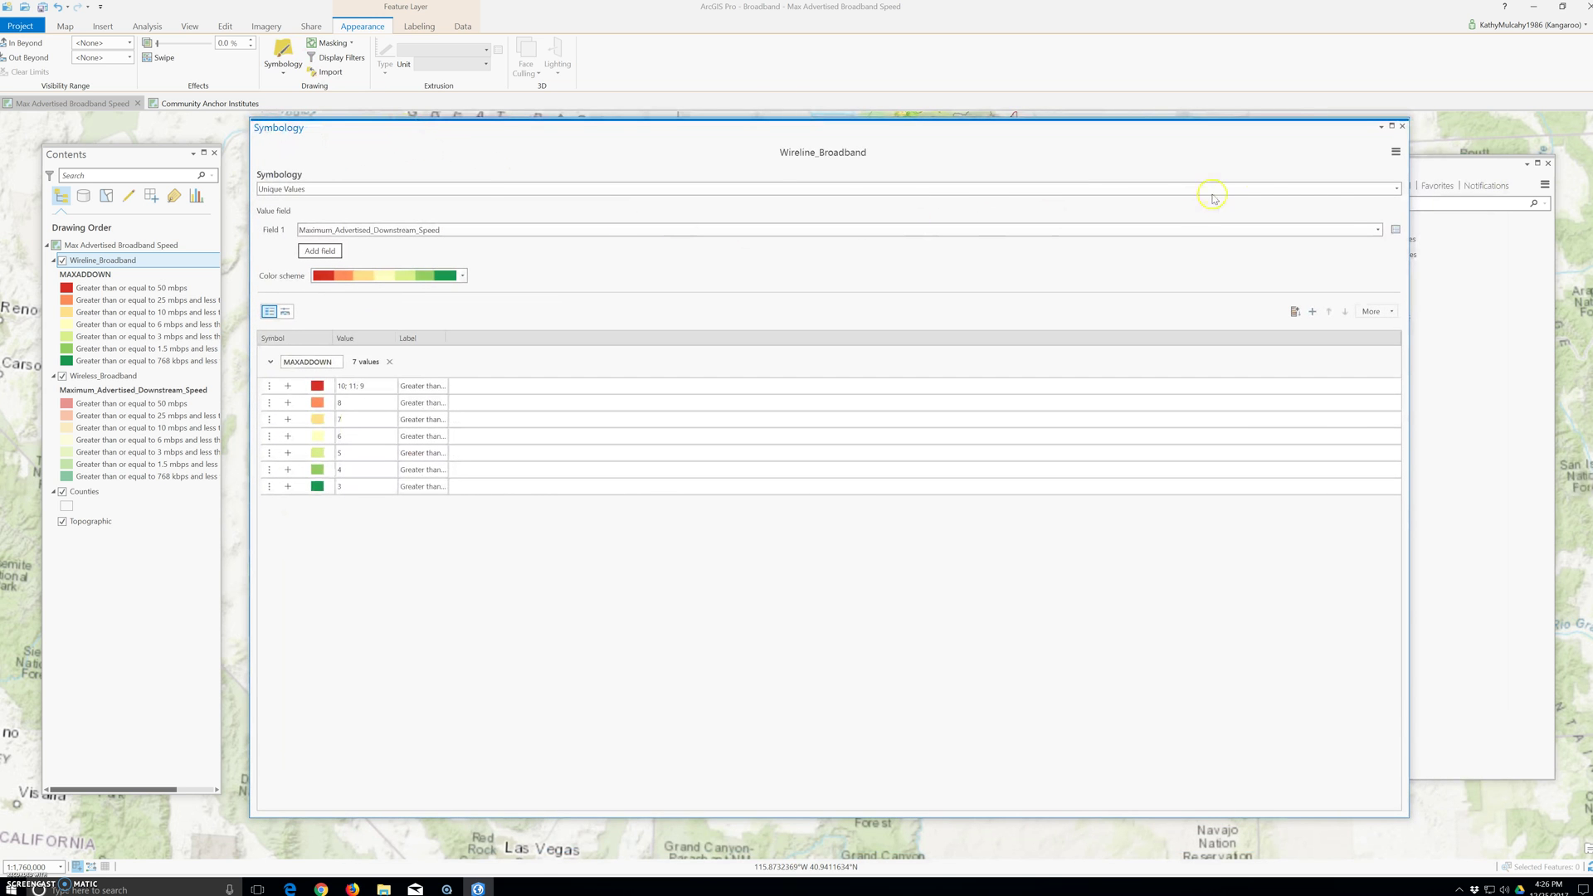
left_click(1395, 154)
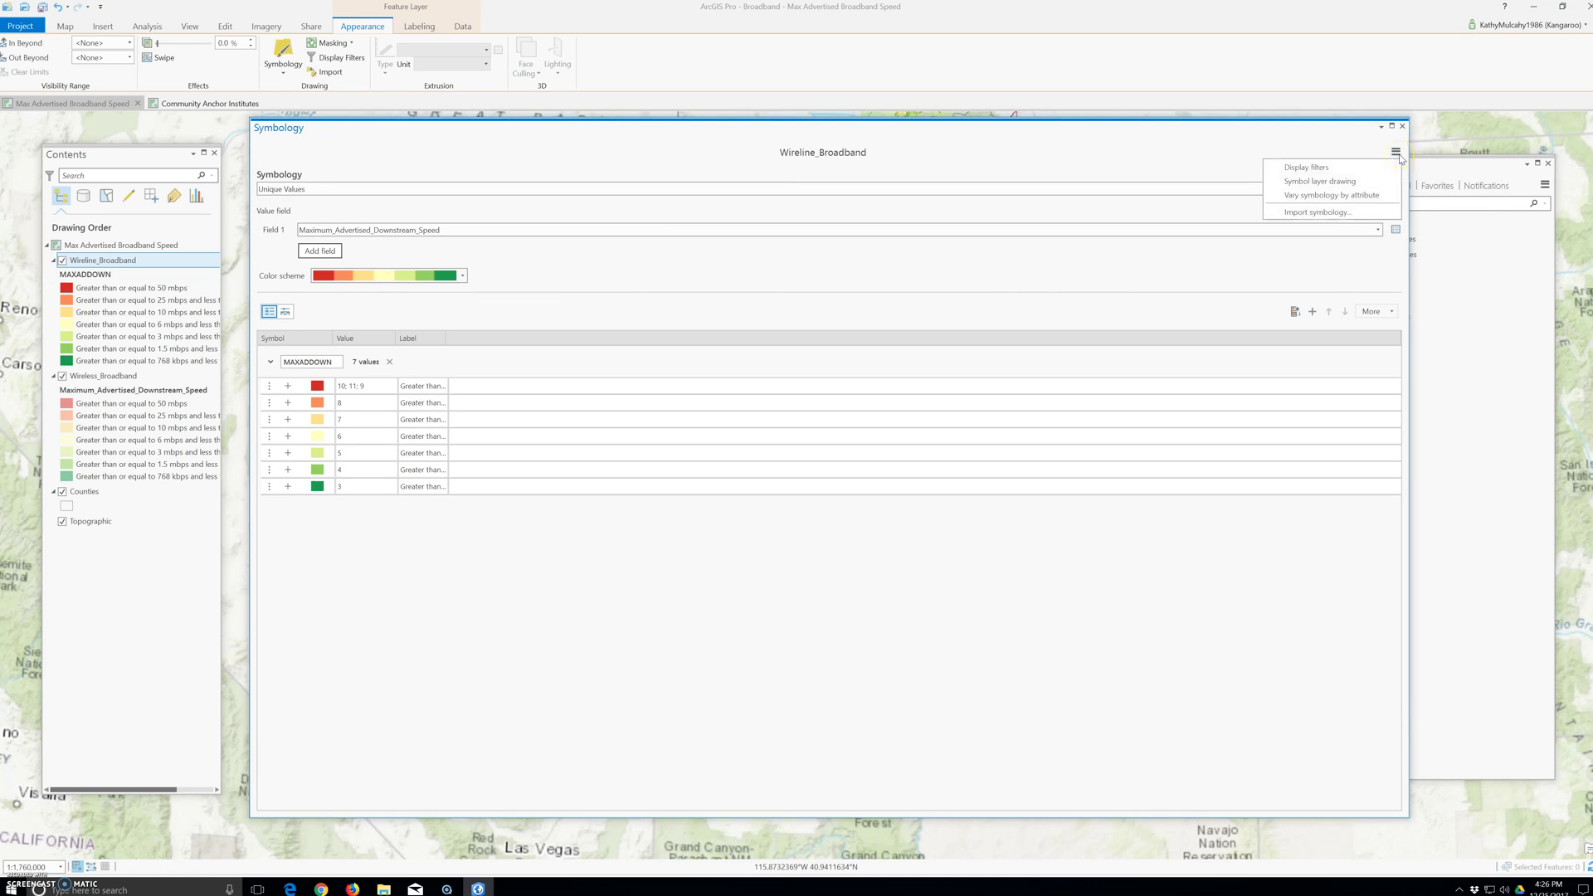
left_click(1318, 143)
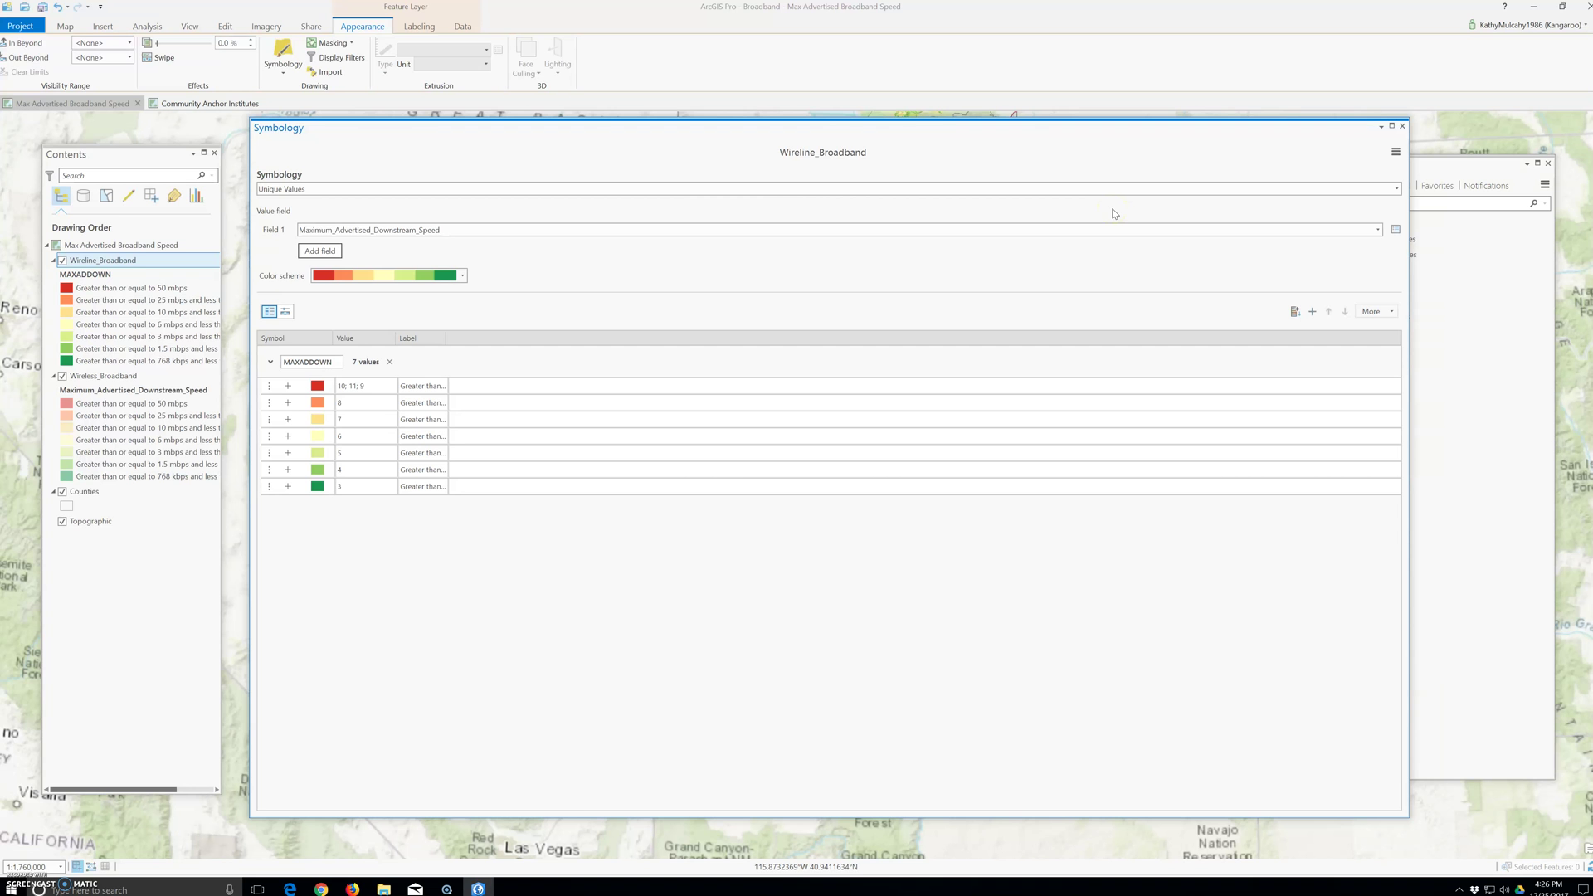
left_click(1402, 126)
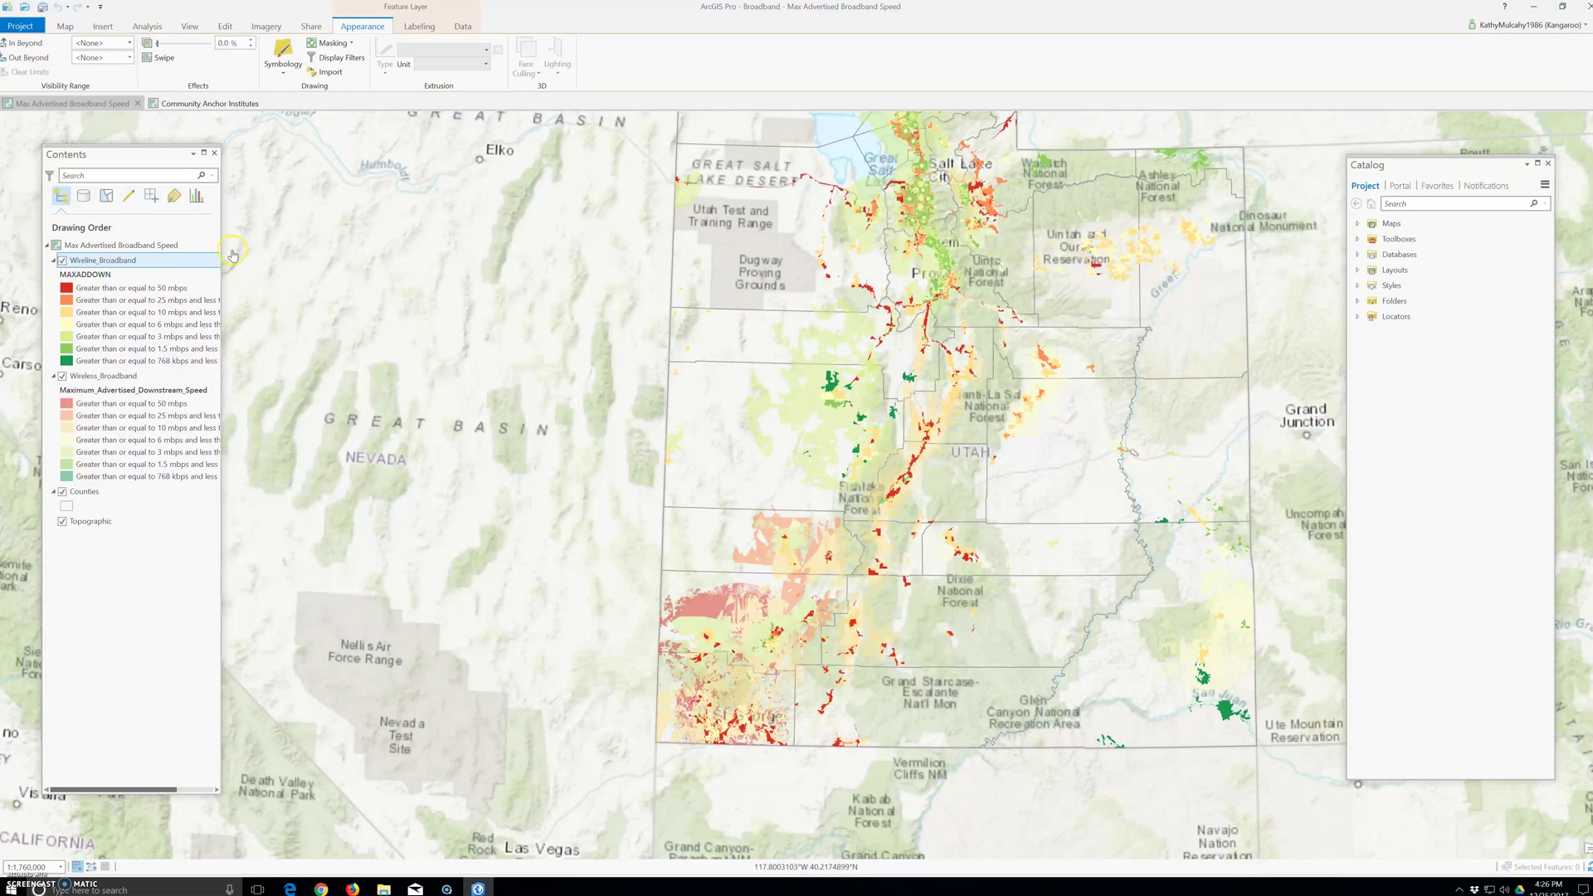
- Open the symbology settings of the Wireline_Broadband layer
left_click(133, 261)
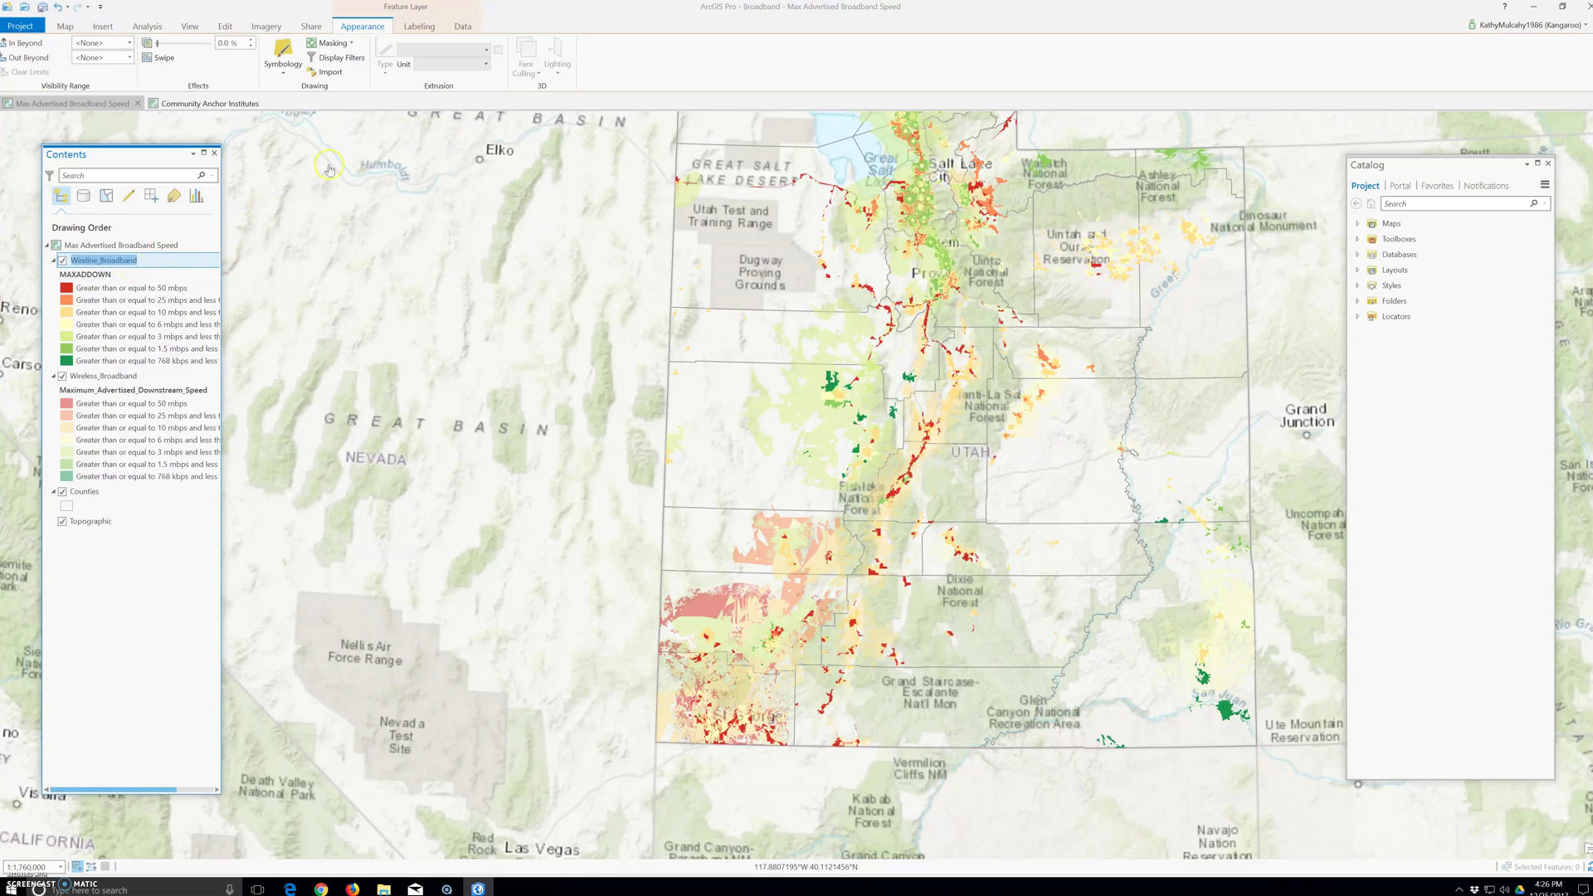
left_click(285, 75)
left_click(286, 158)
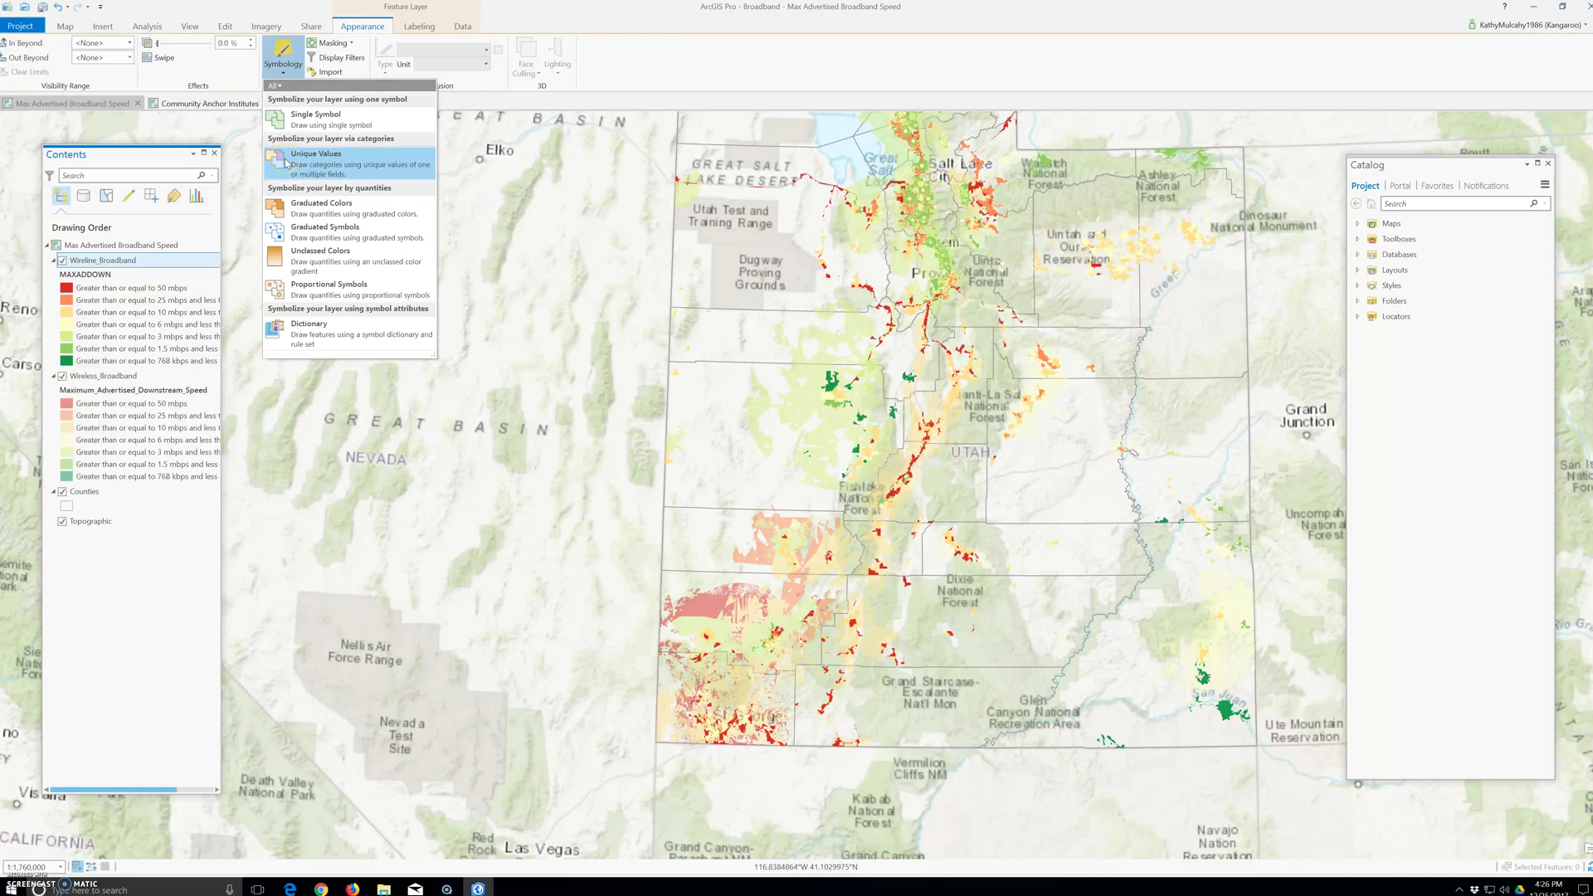
left_click(293, 58)
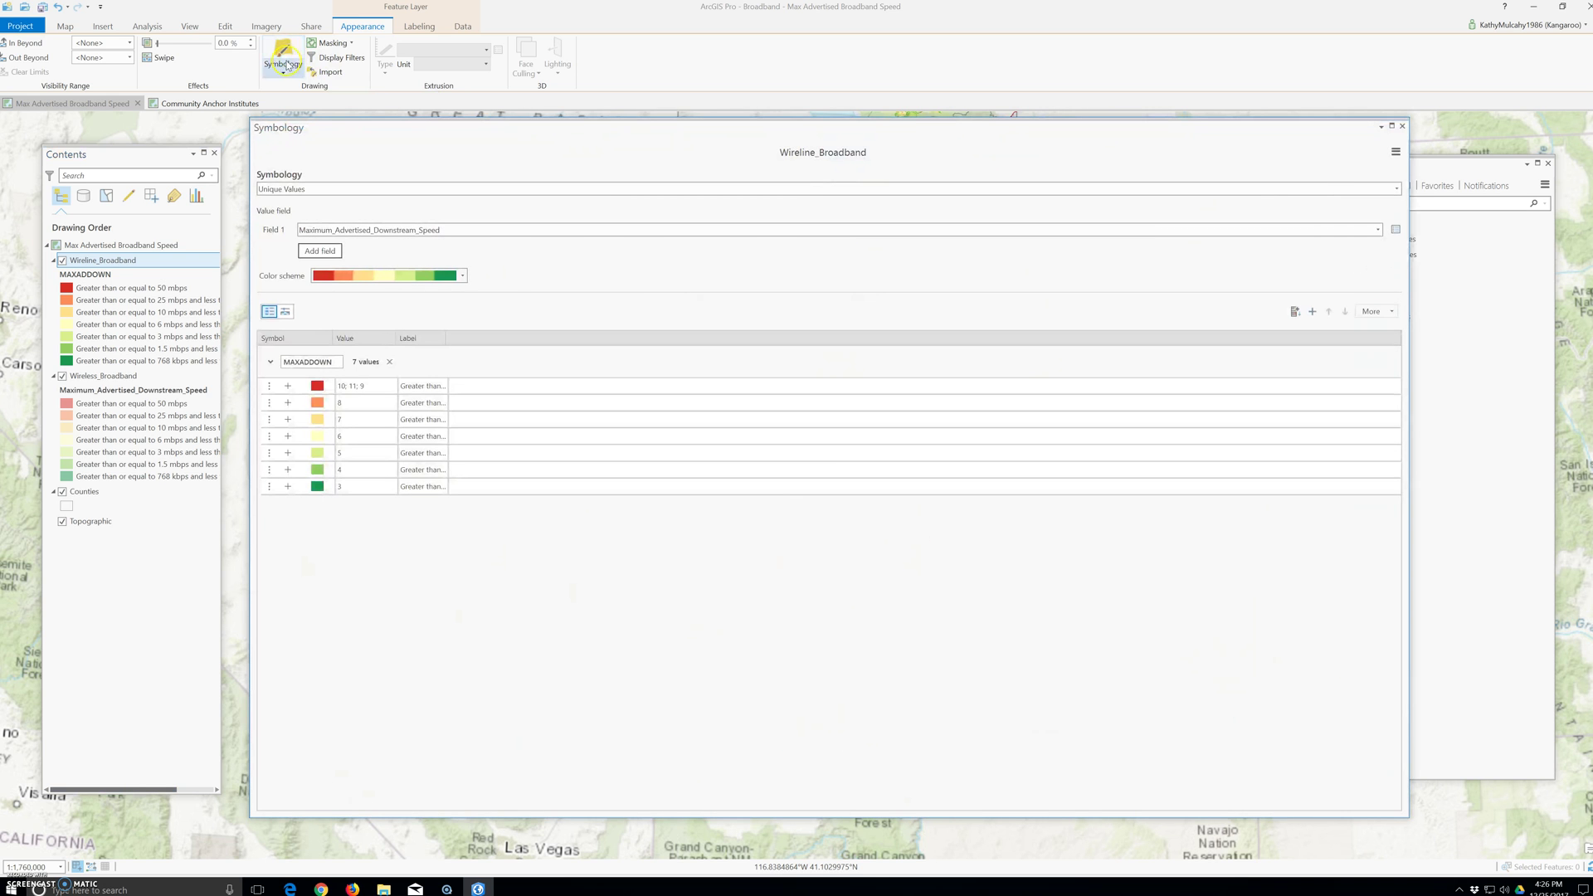
left_click(1358, 314)
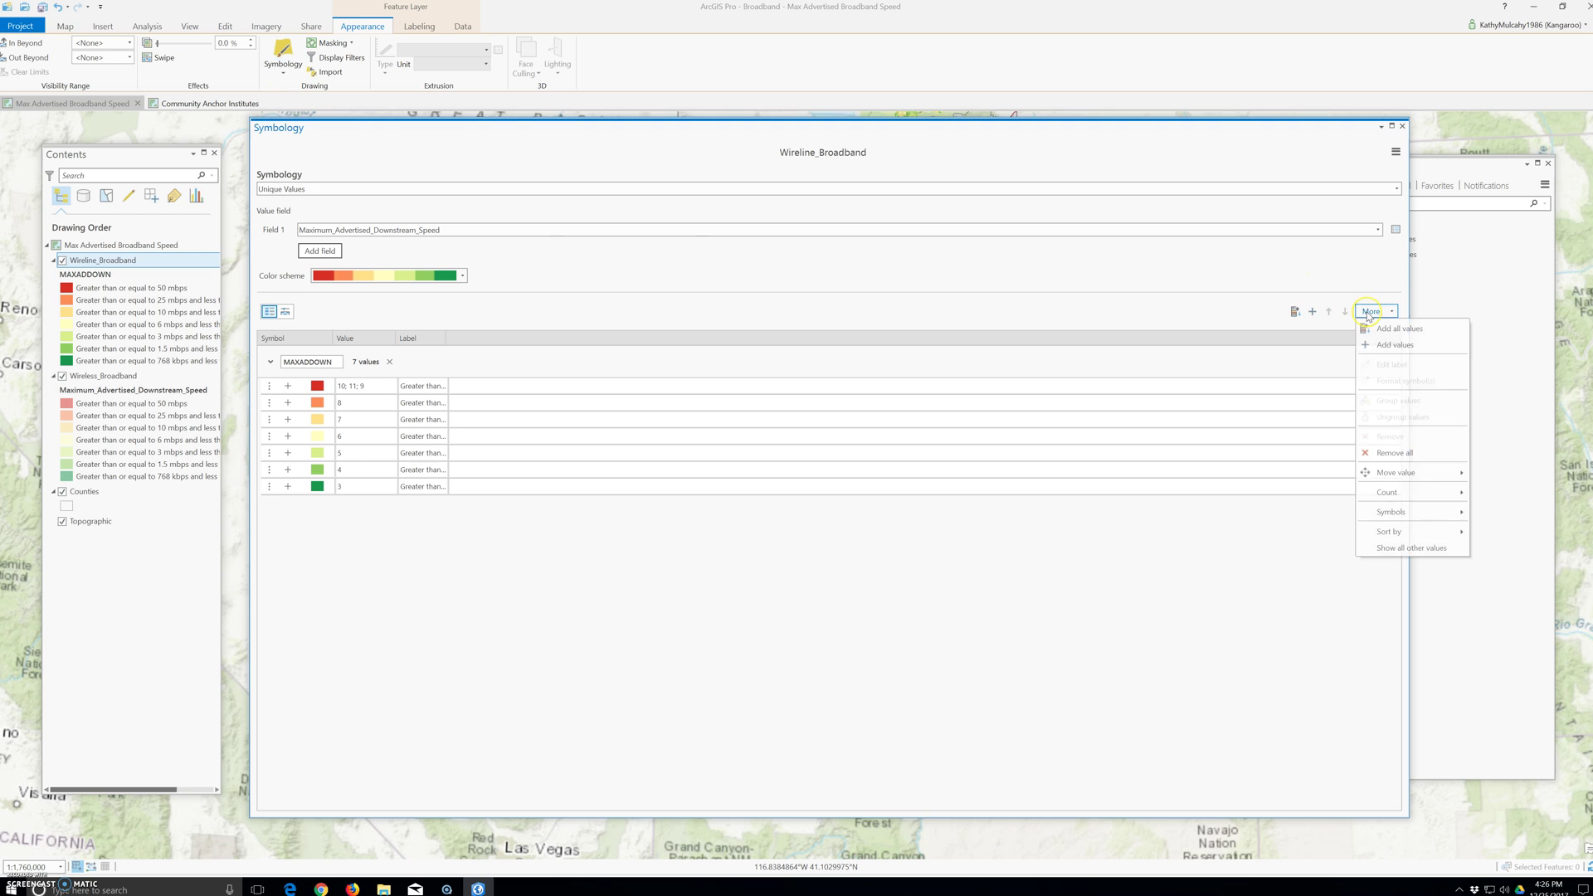
left_click(1361, 268)
- Examine the Basic and Advanced drawing orders in the Wireline_Broadband layer's symbol layer drawing settings
left_click(1398, 156)
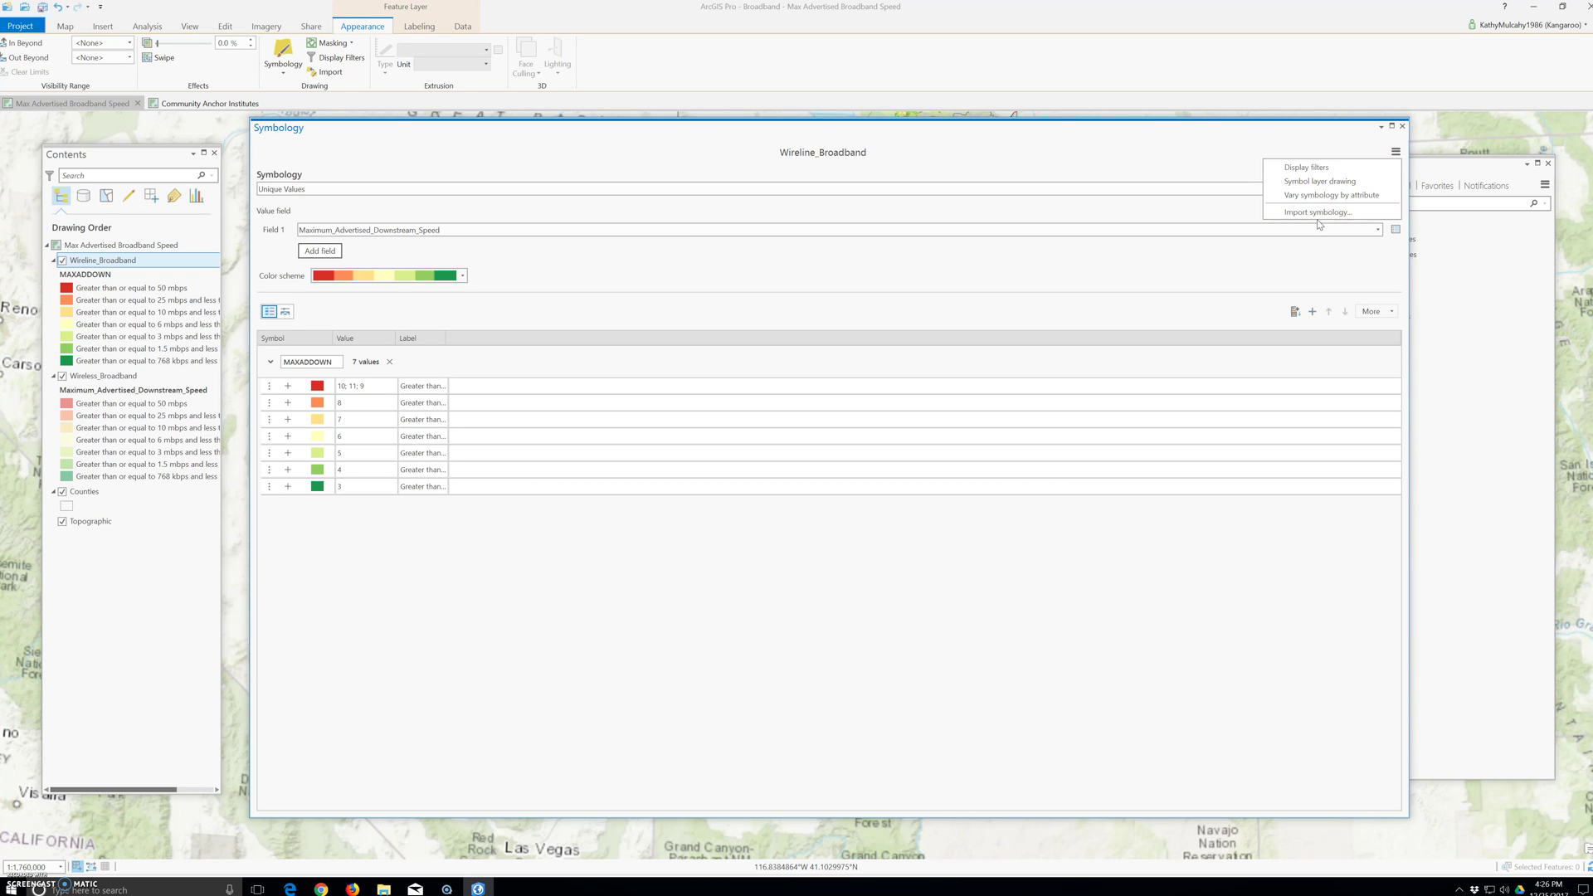
left_click(1367, 182)
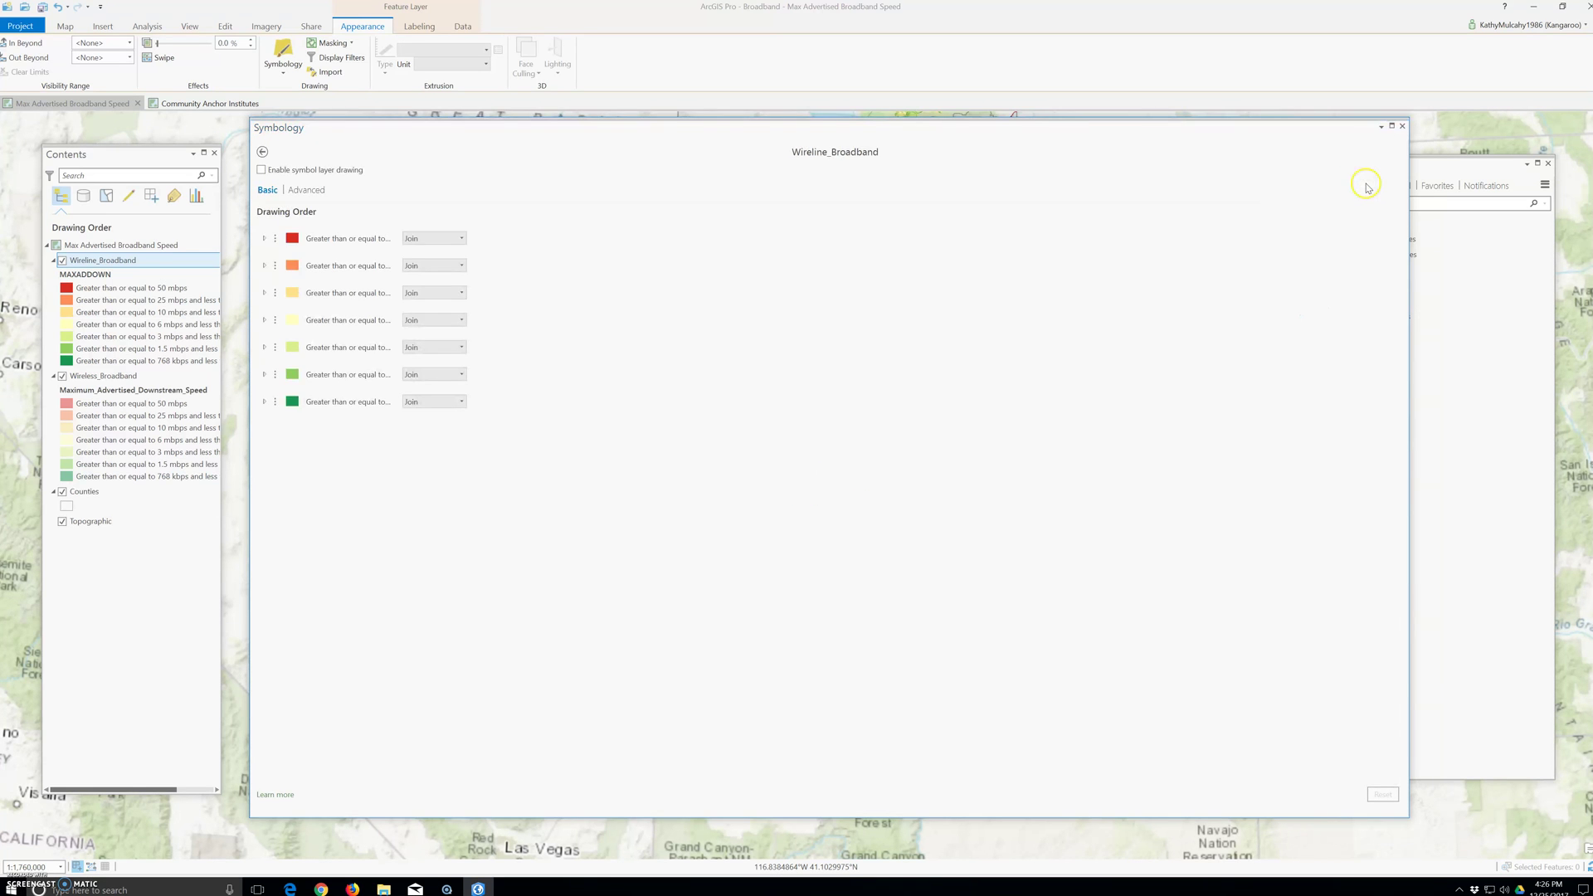
left_click(307, 190)
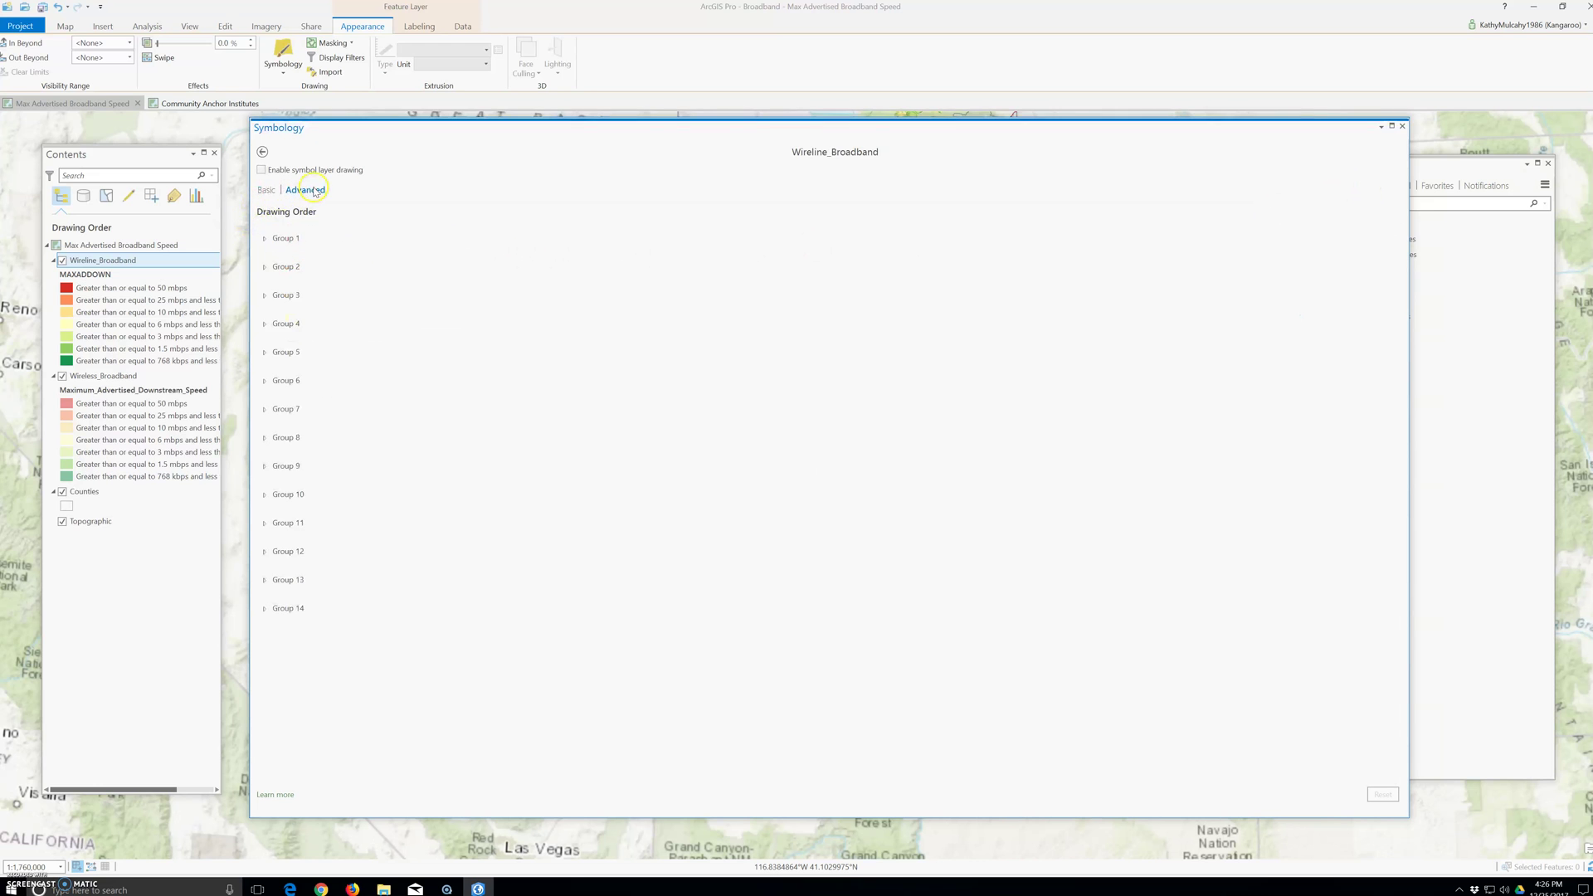
left_click(269, 190)
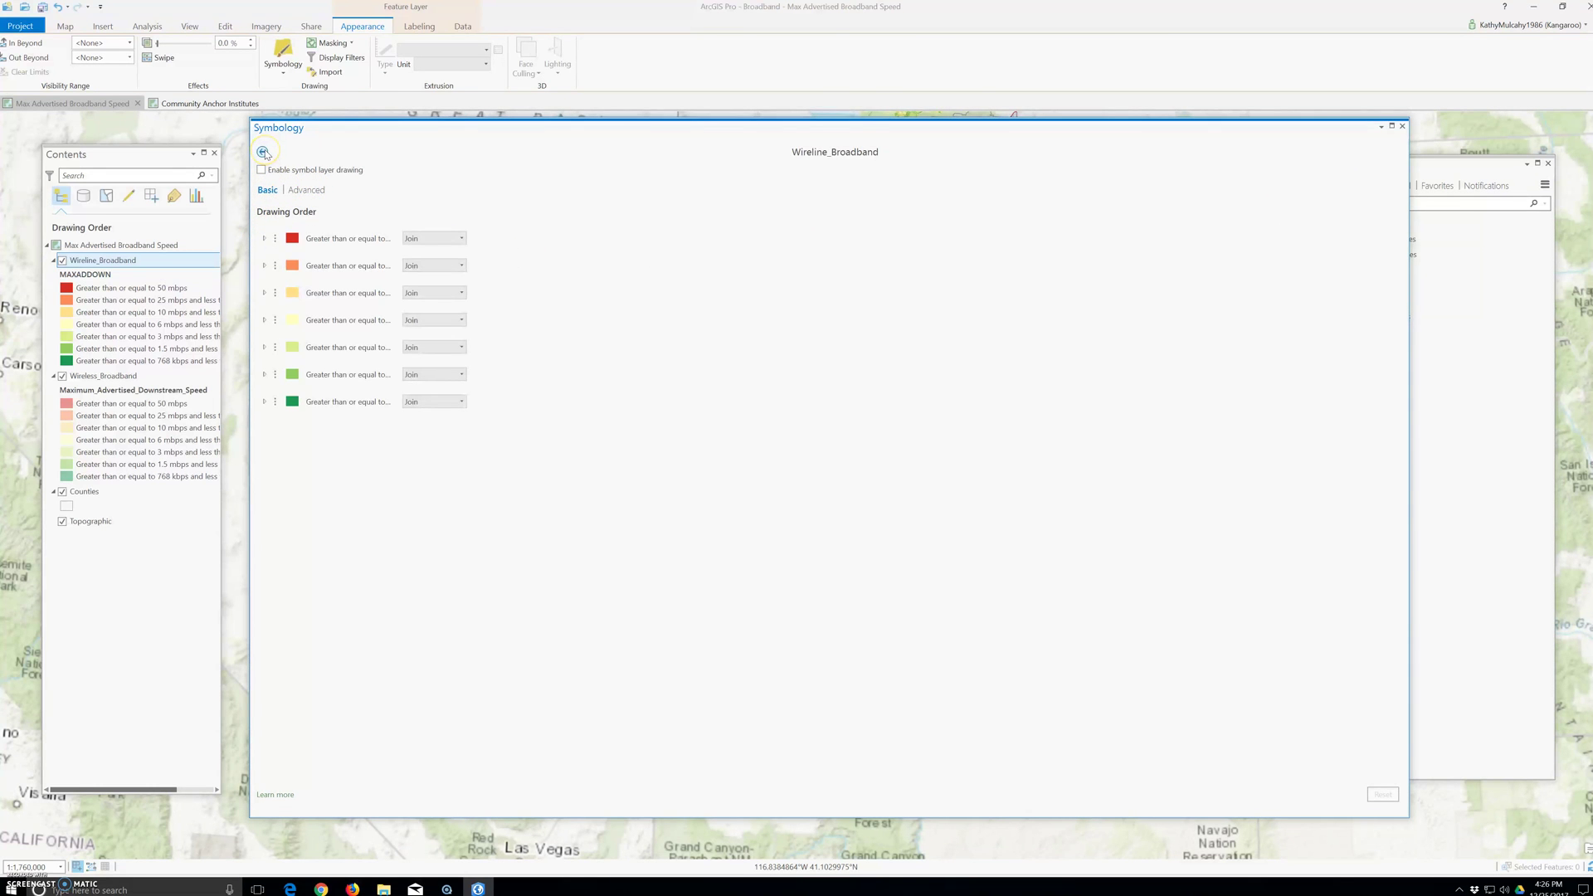
left_click(263, 152)
- Enable symbol layer drawing for the Wireline_Broadband layer
left_click(1397, 153)
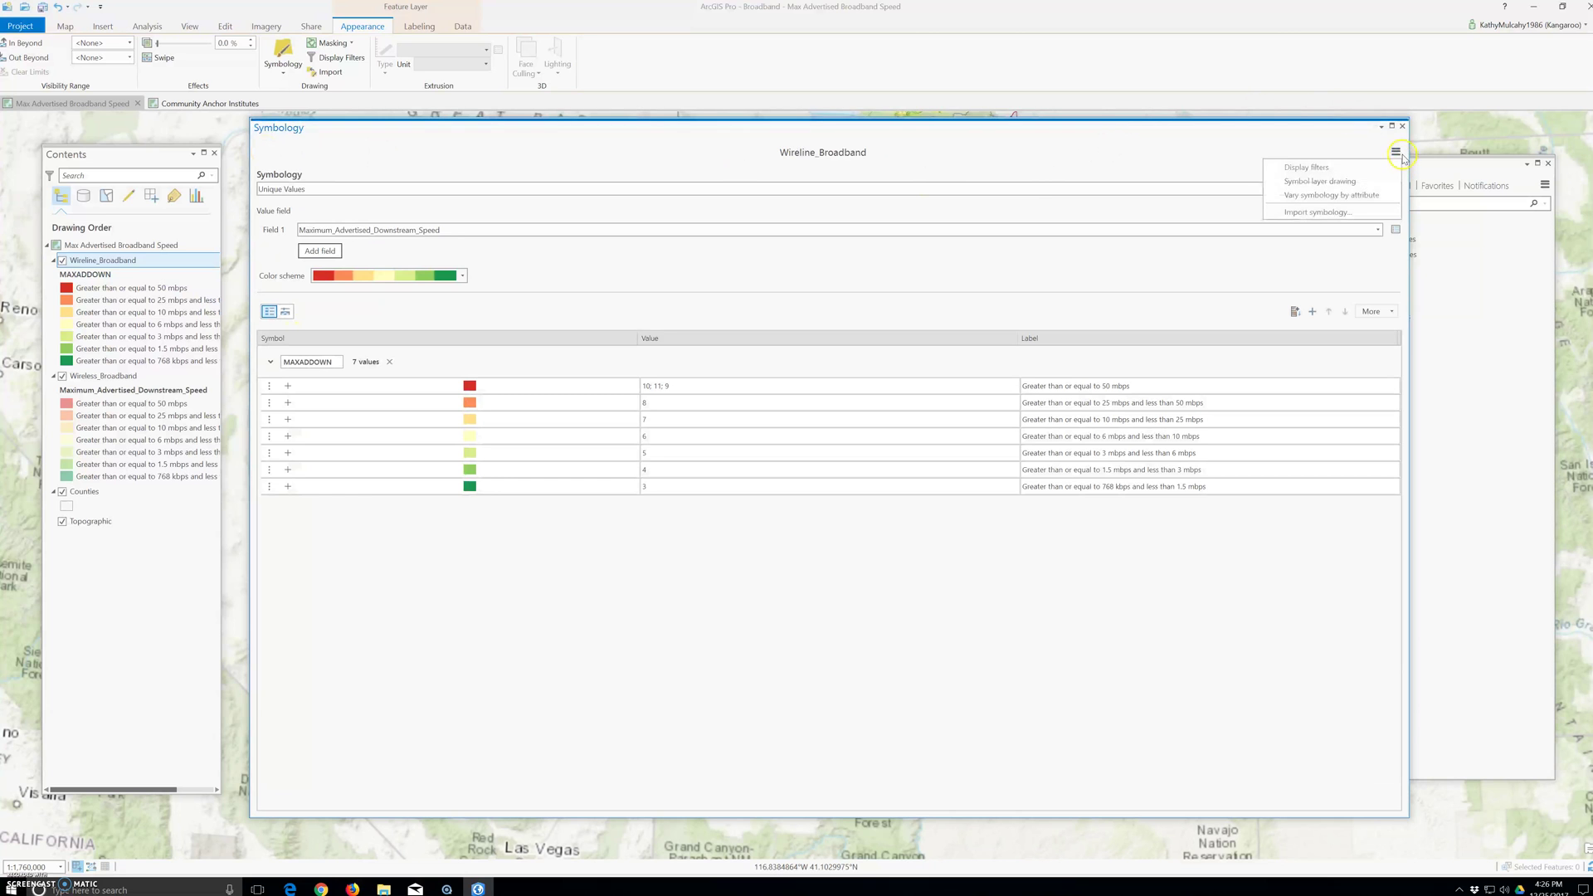
left_click(1358, 203)
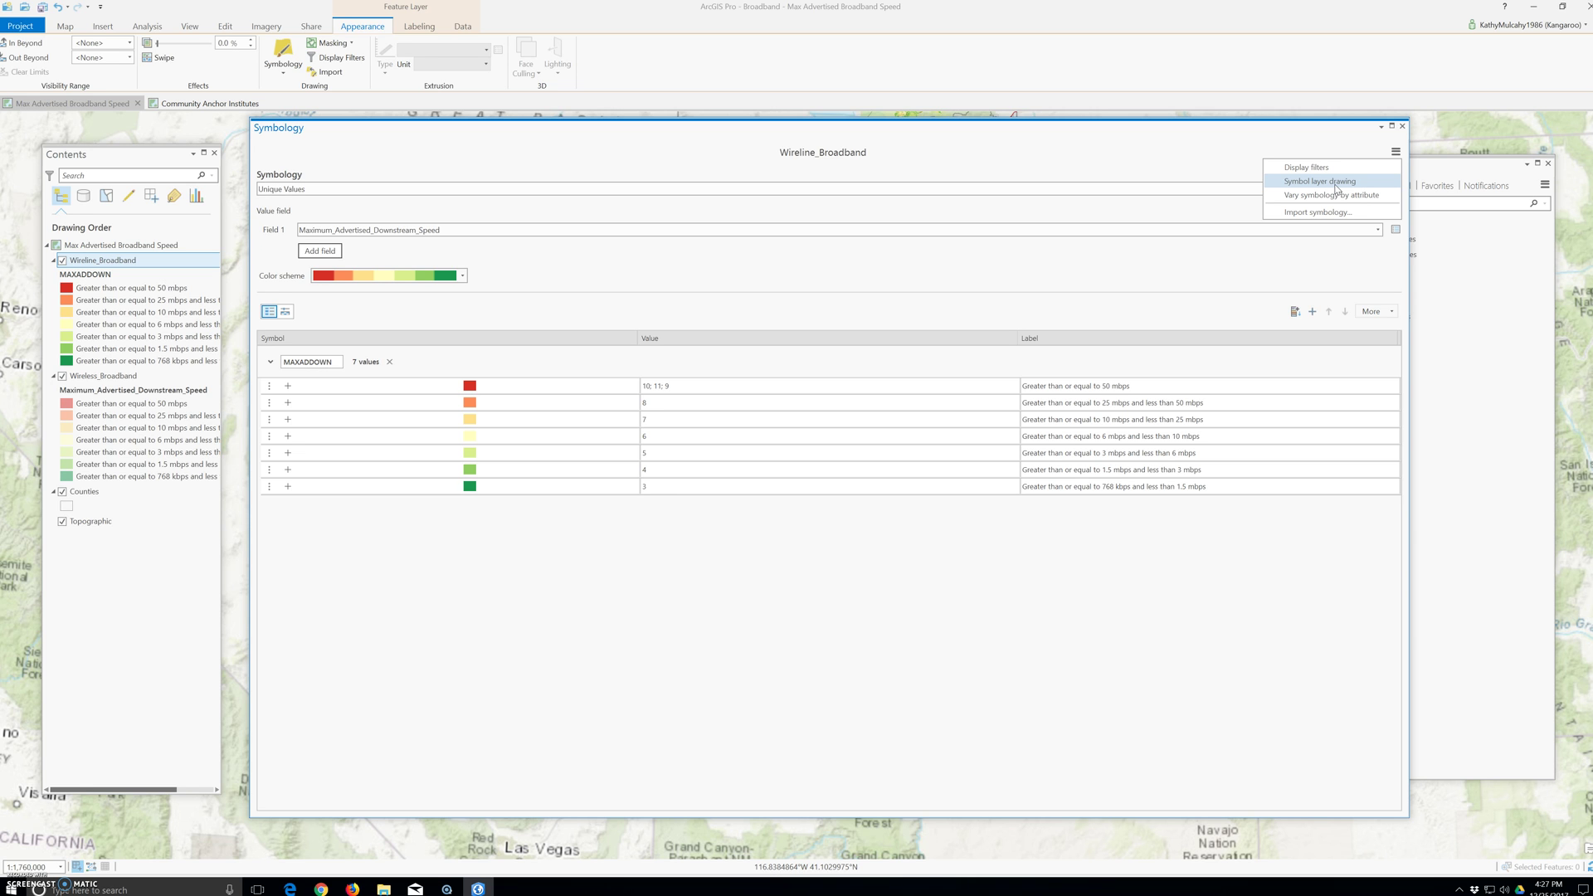
left_click(1336, 188)
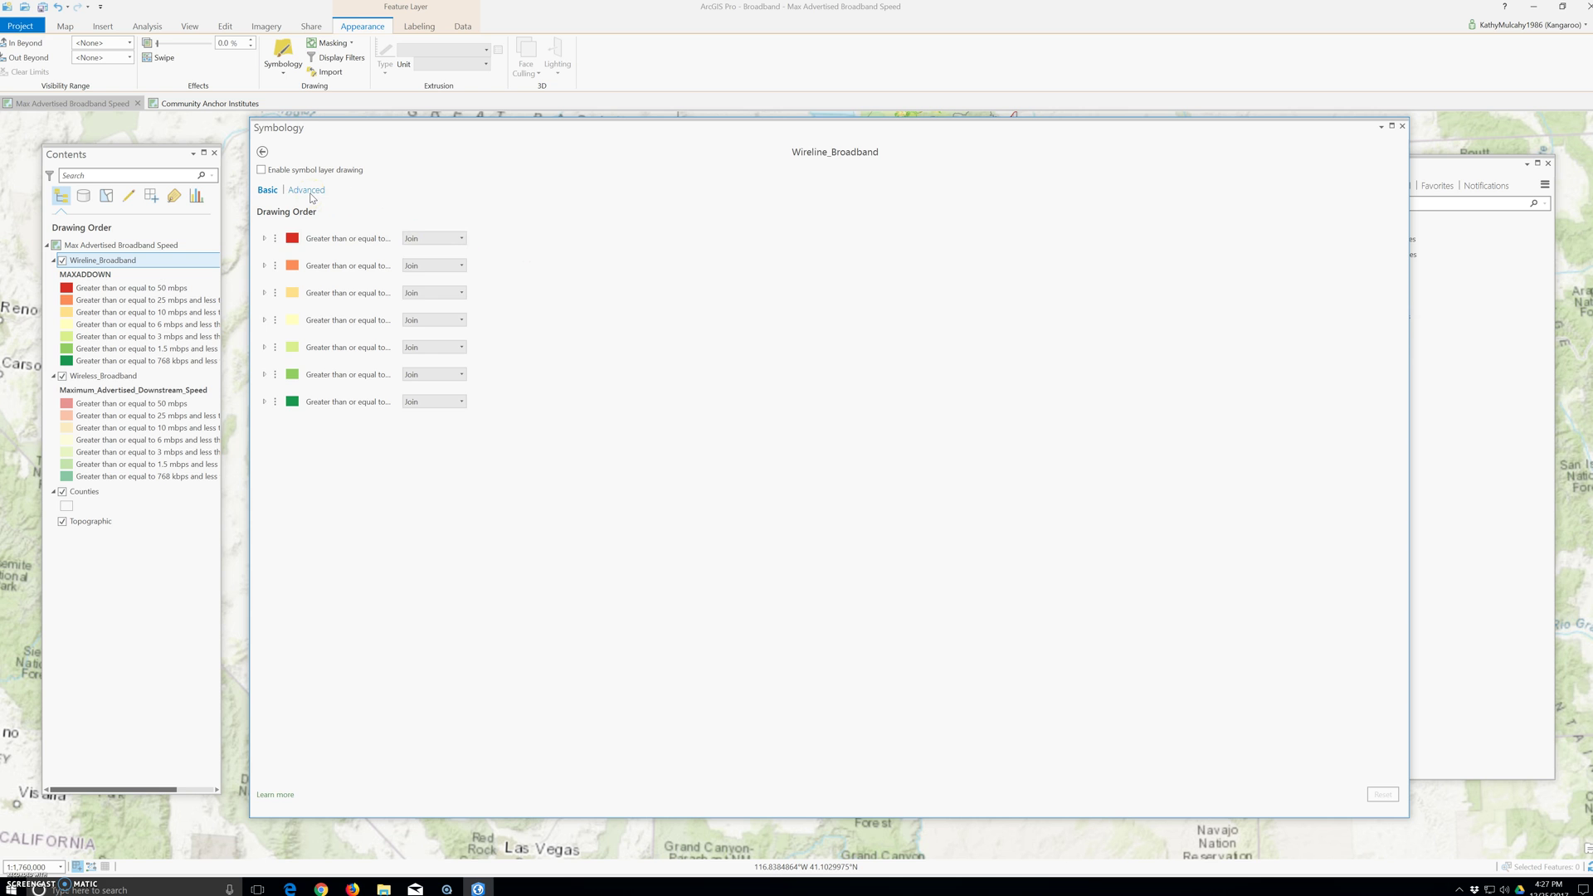
left_click(261, 170)
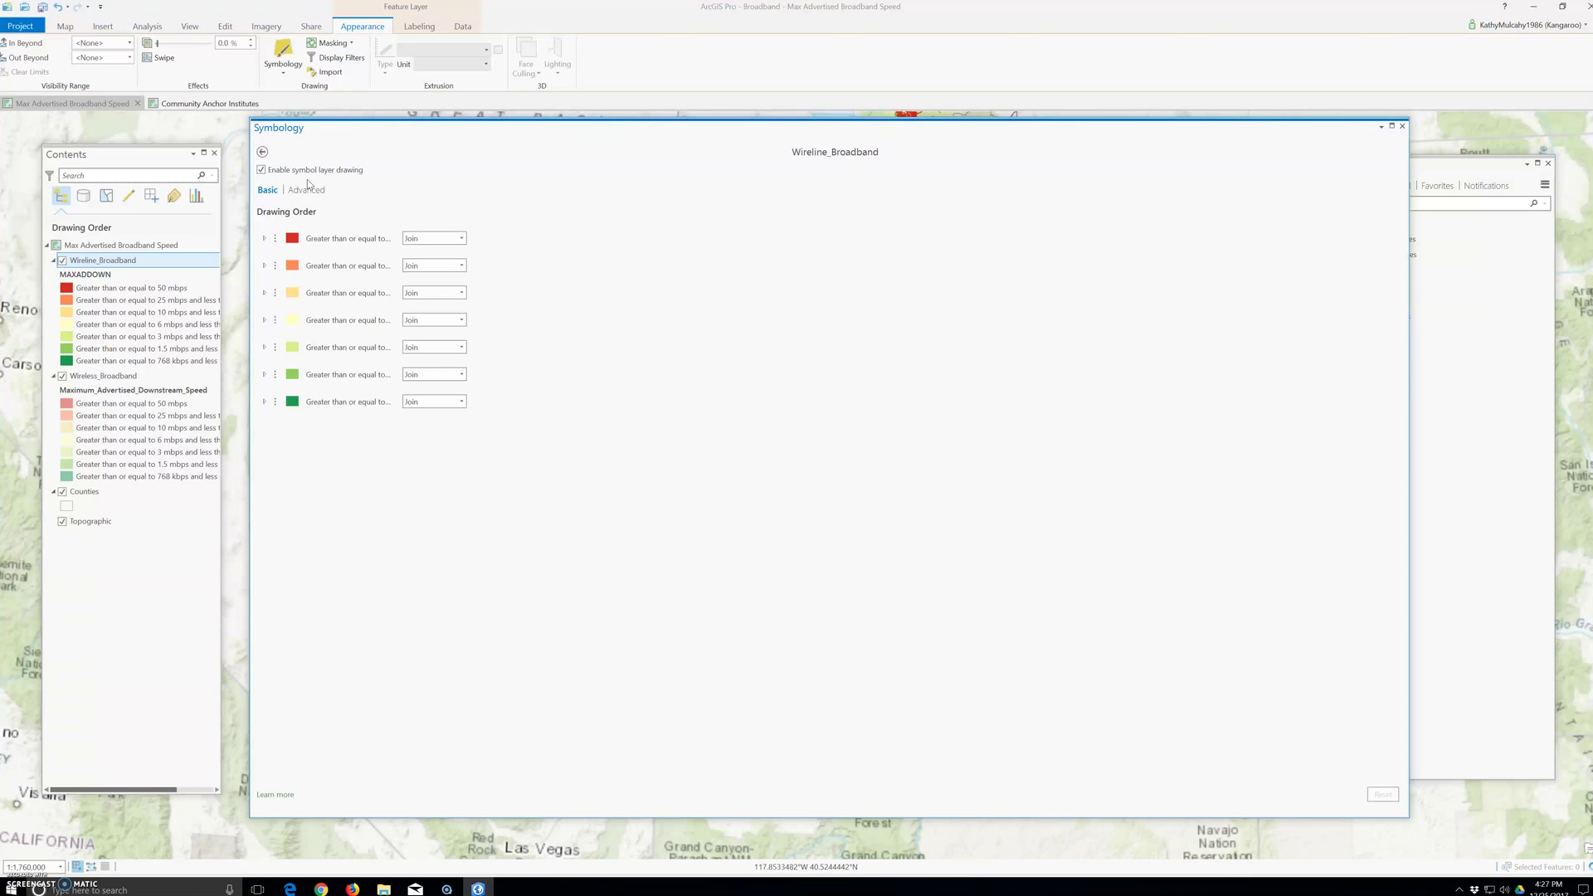
- Expand every speed class in the Basic drawing order to examine its symbol layers, and review the join options of the top class
left_click(264, 240)
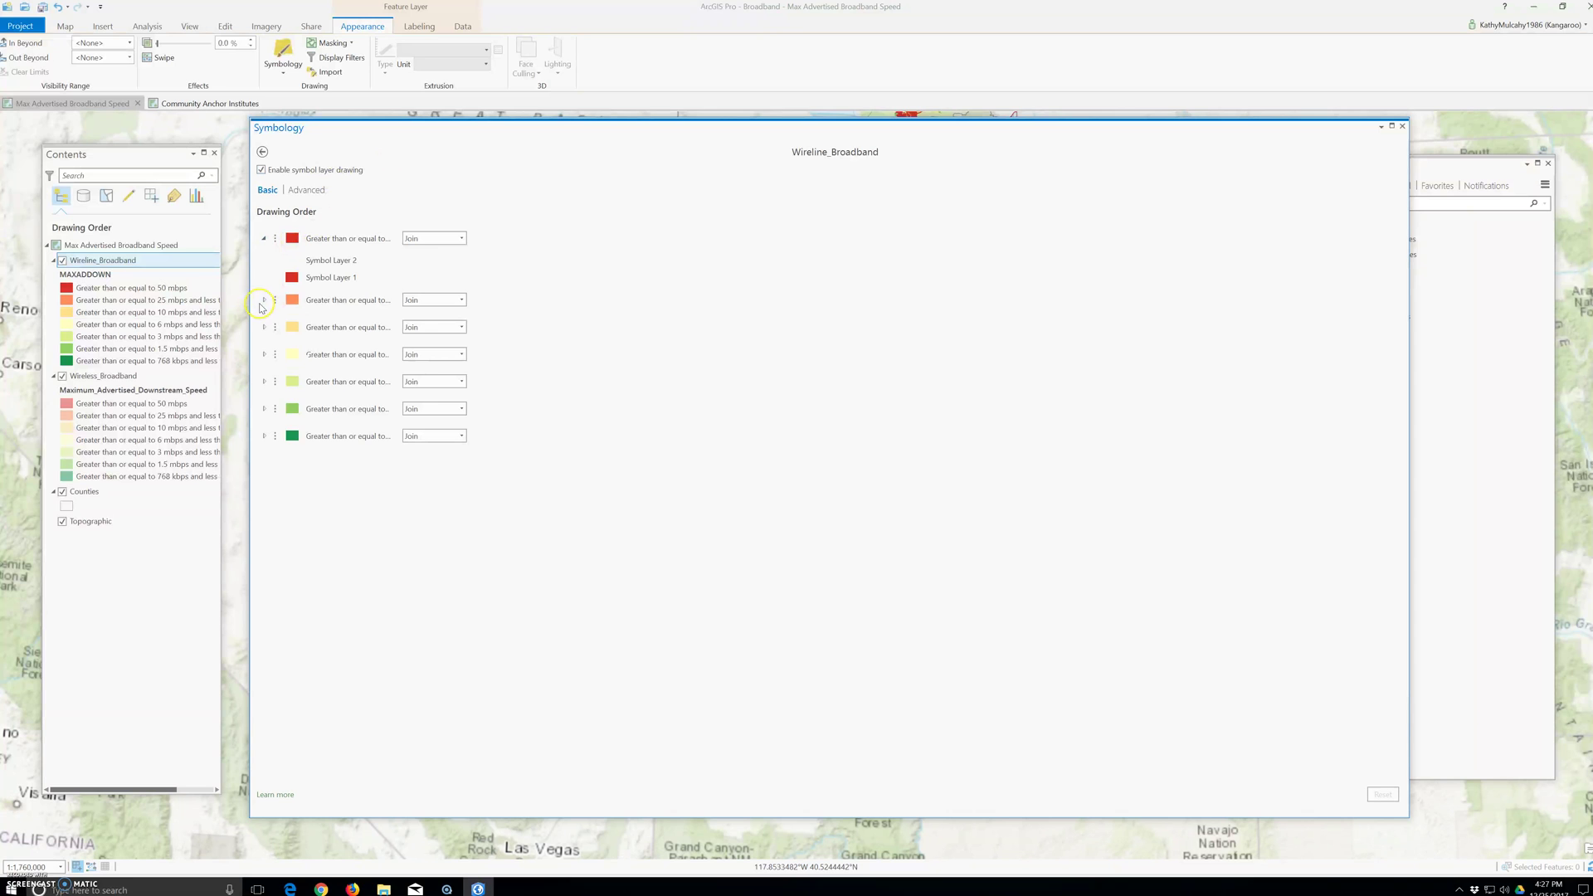
left_click(264, 302)
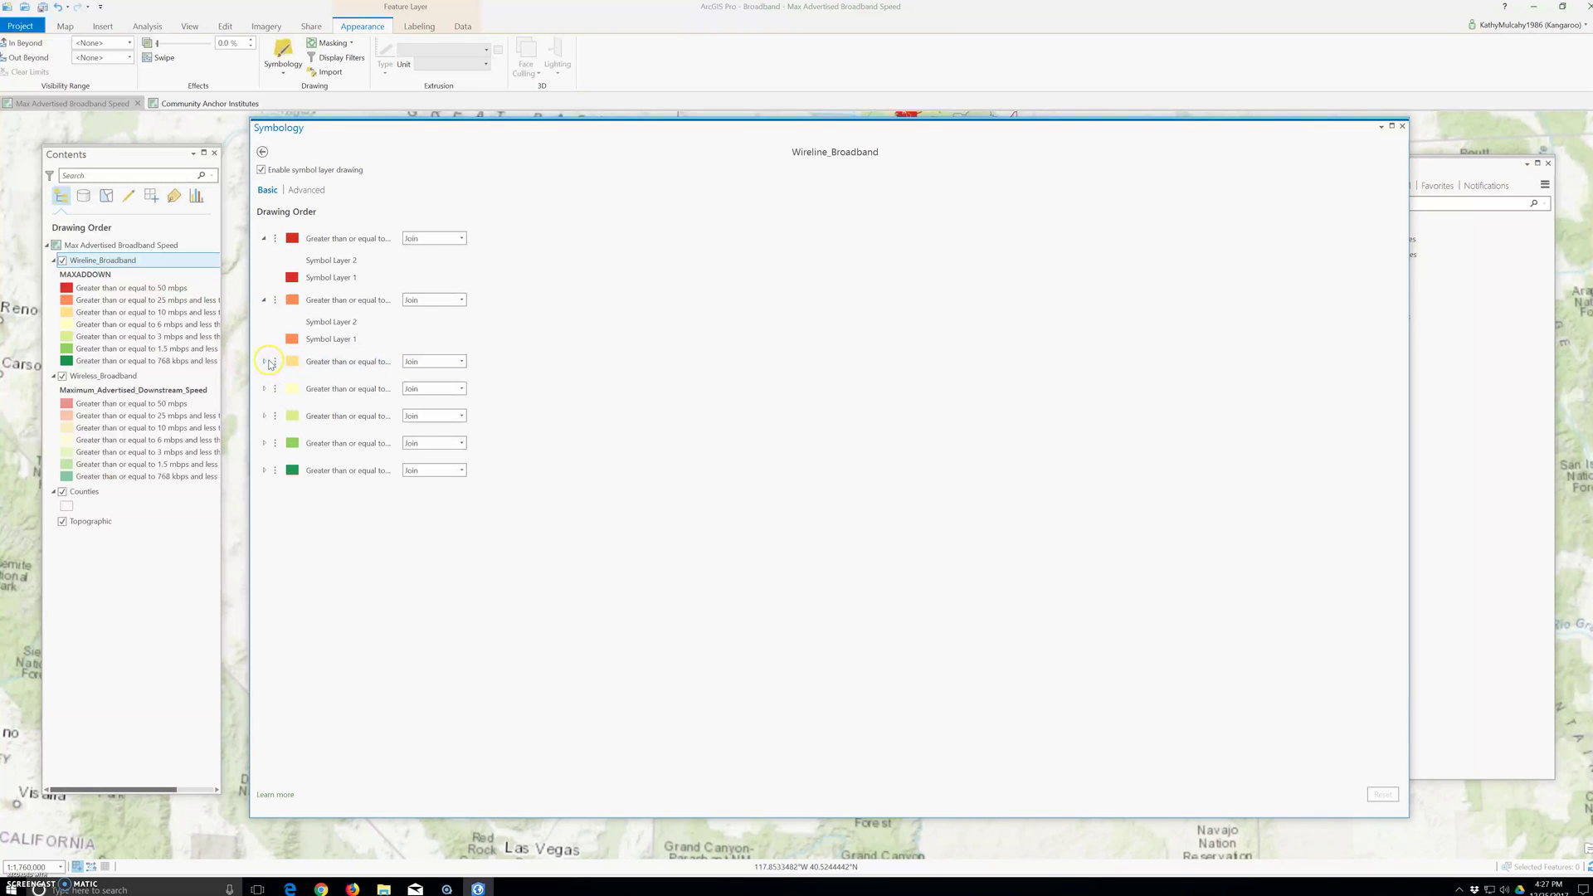
left_click(264, 362)
left_click(264, 423)
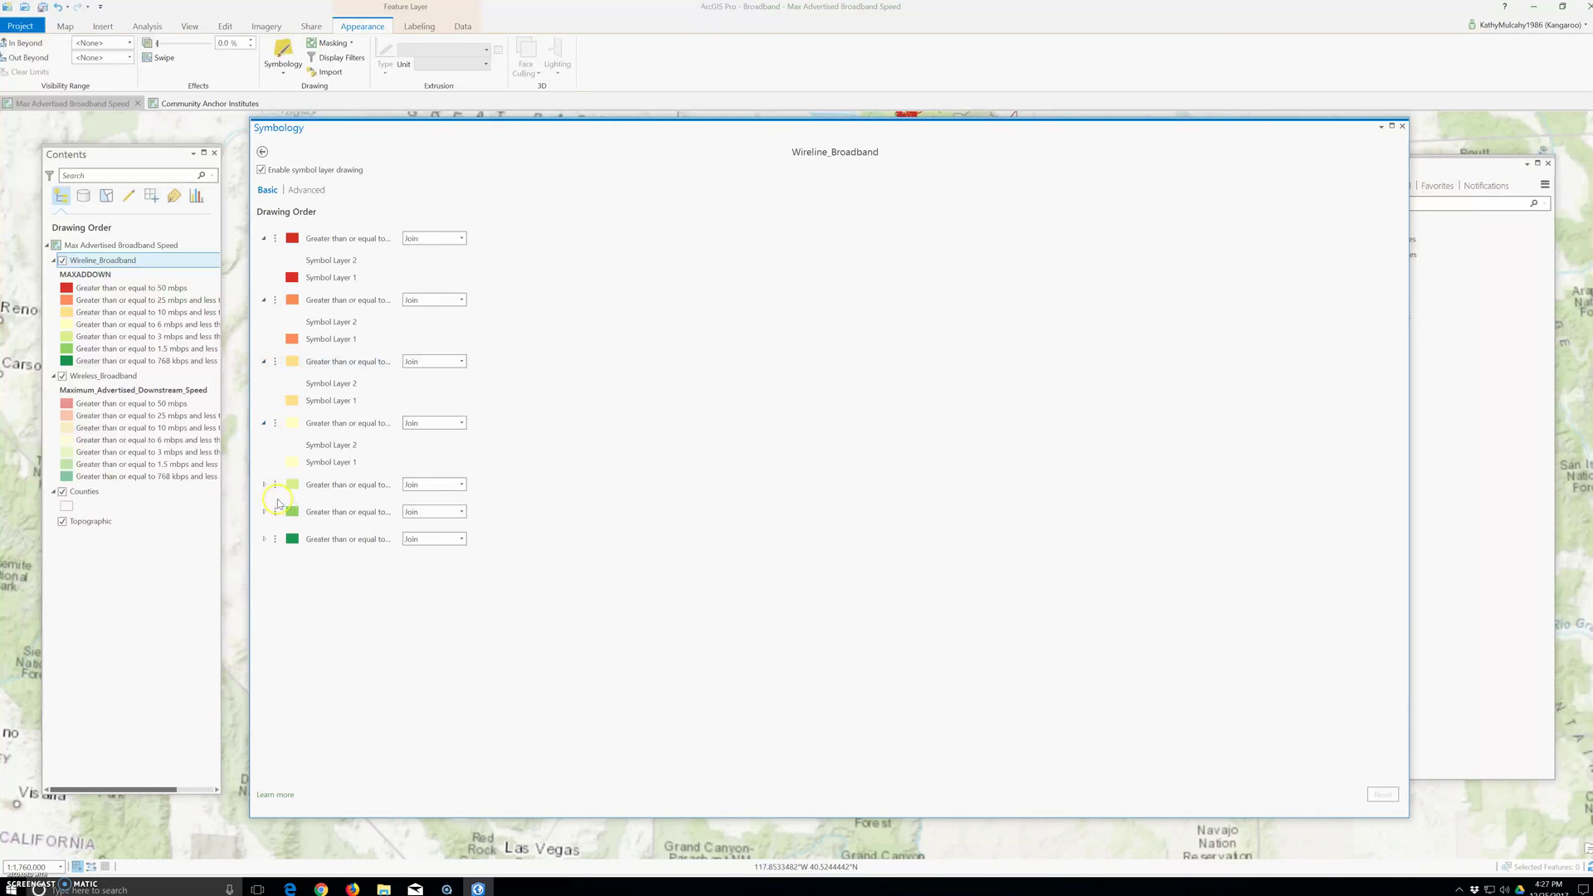
left_click(264, 512)
left_click(264, 484)
left_click(264, 607)
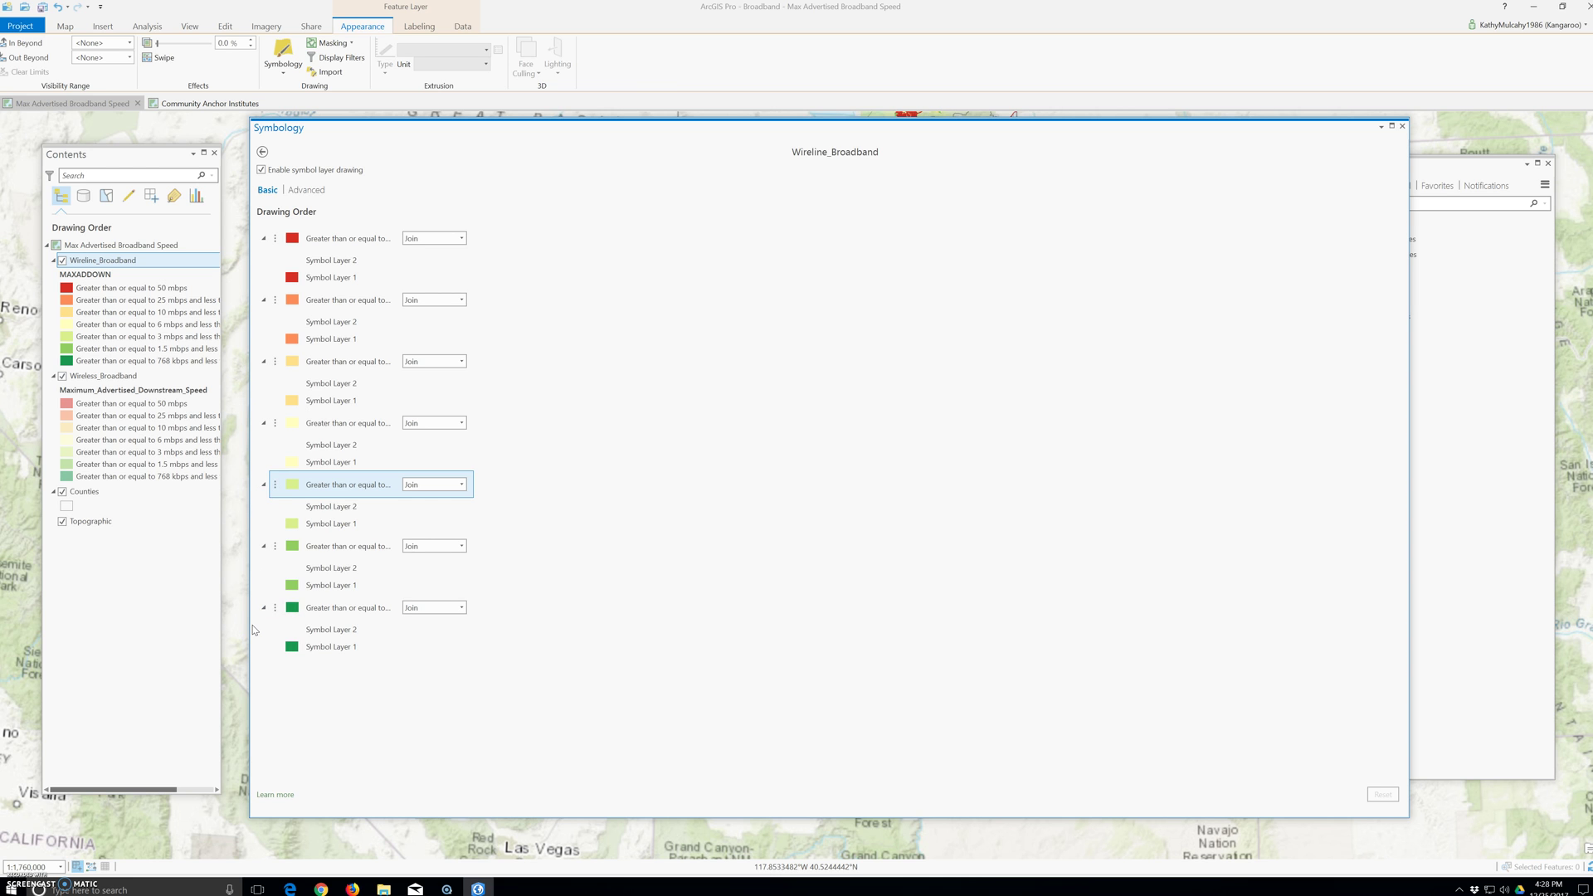
left_click(462, 239)
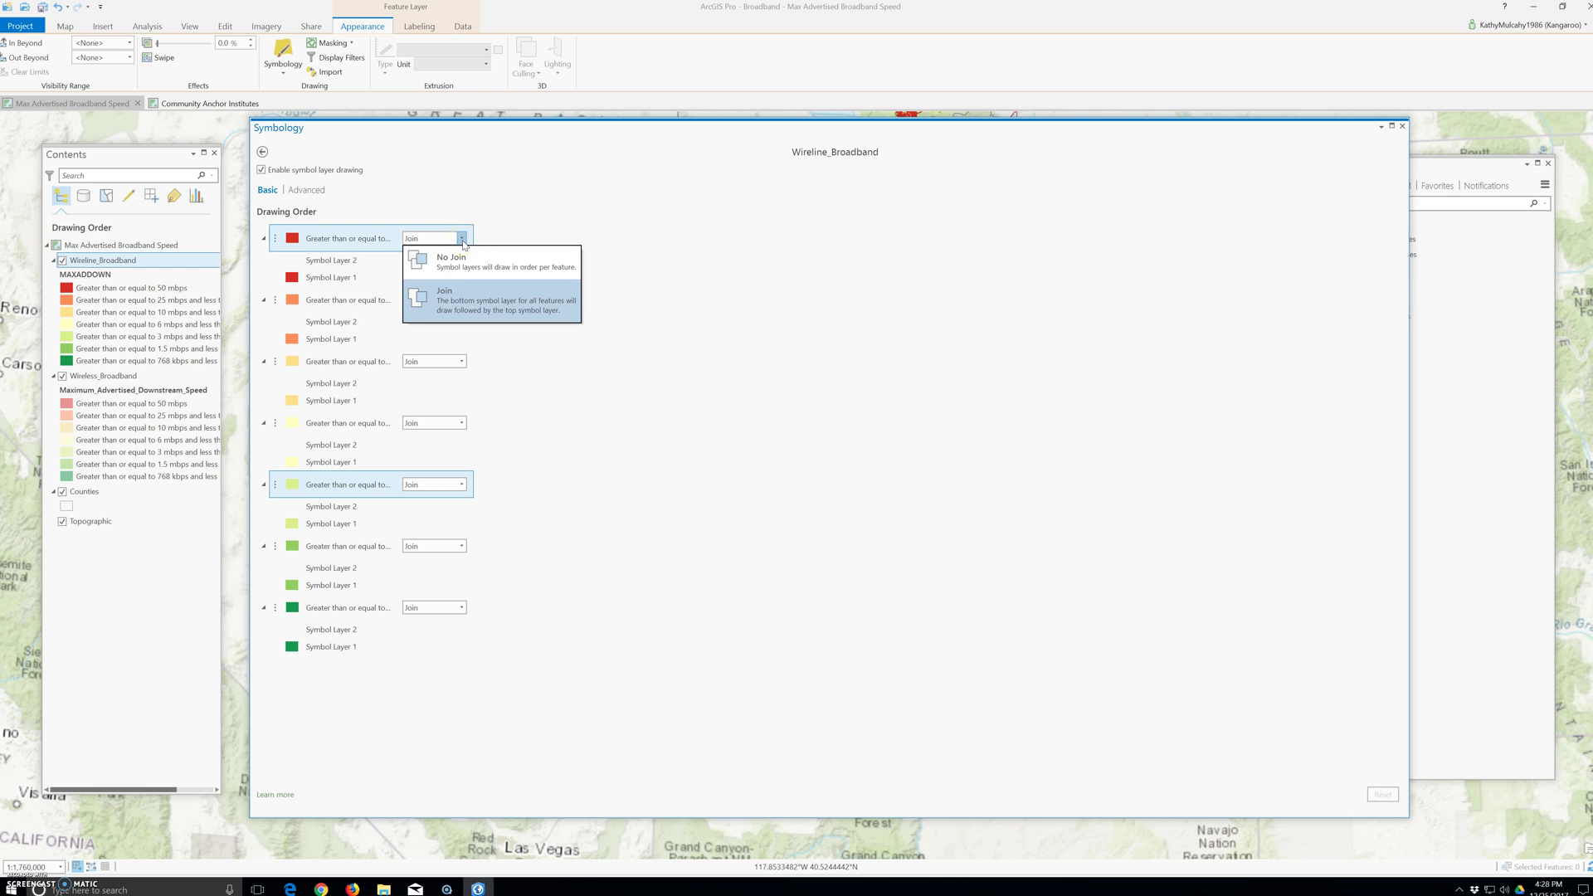
left_click(654, 291)
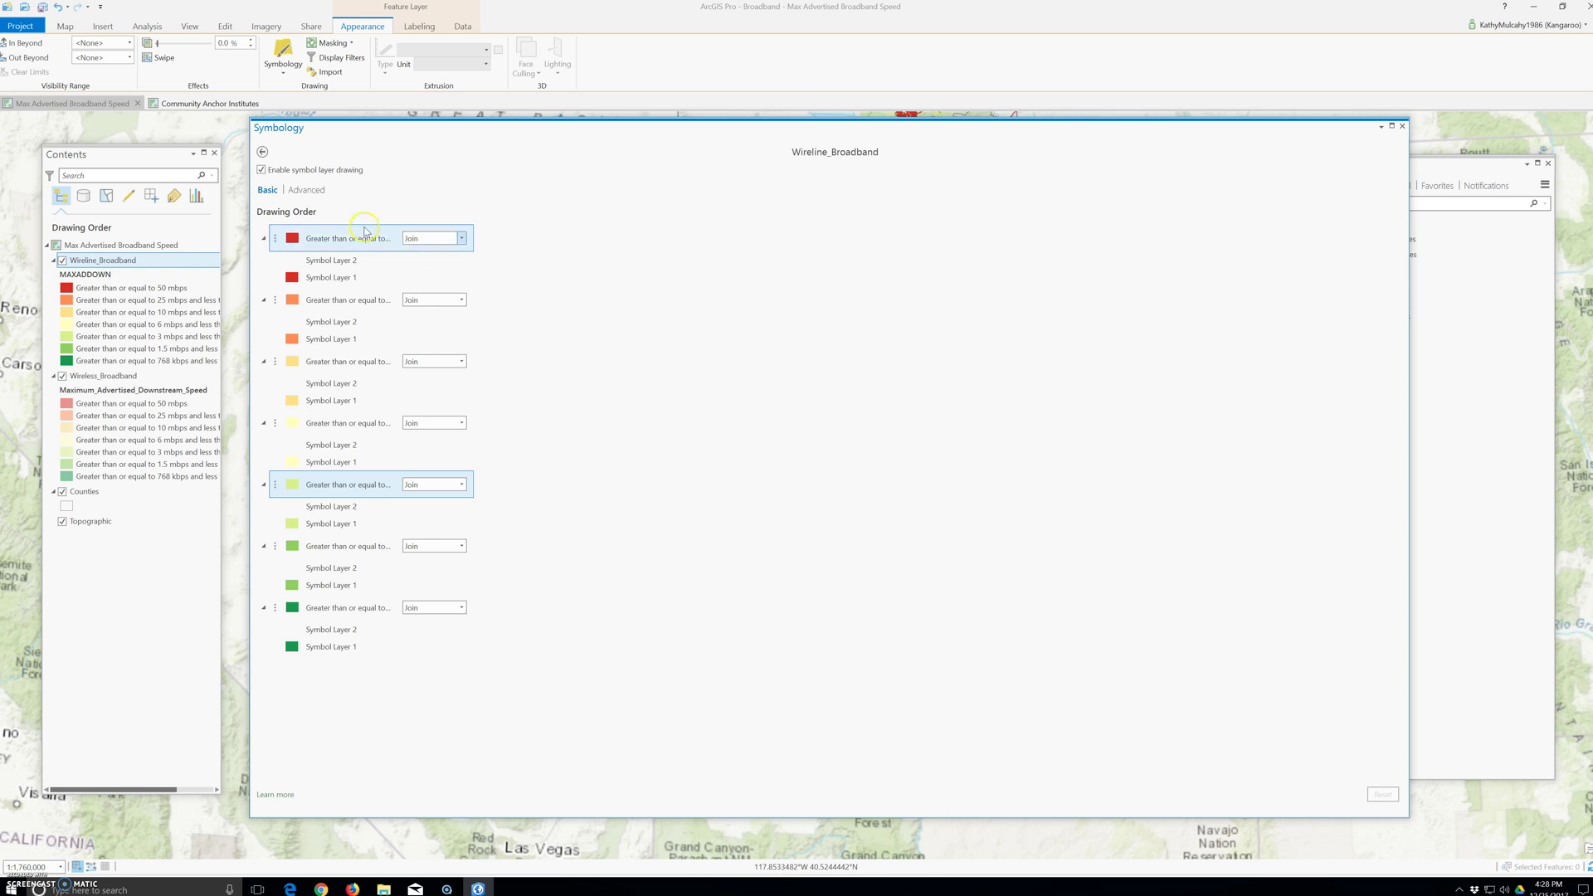
- Expand Groups 1 to 4 in the Advanced drawing order to examine how the speed classes' symbol layers are grouped
left_click(305, 191)
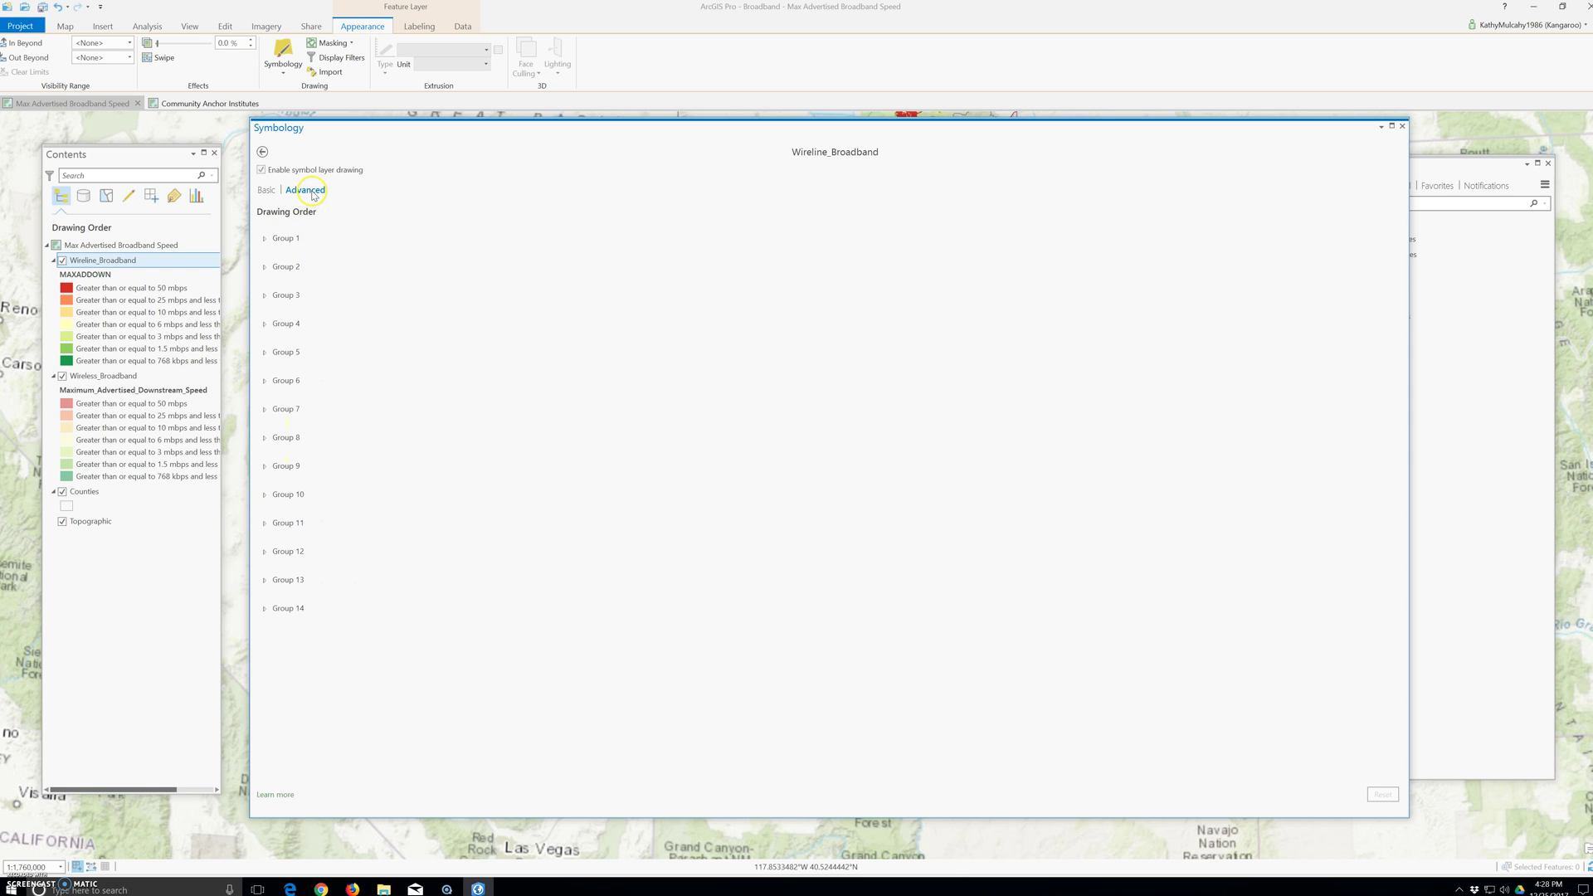
left_click(266, 239)
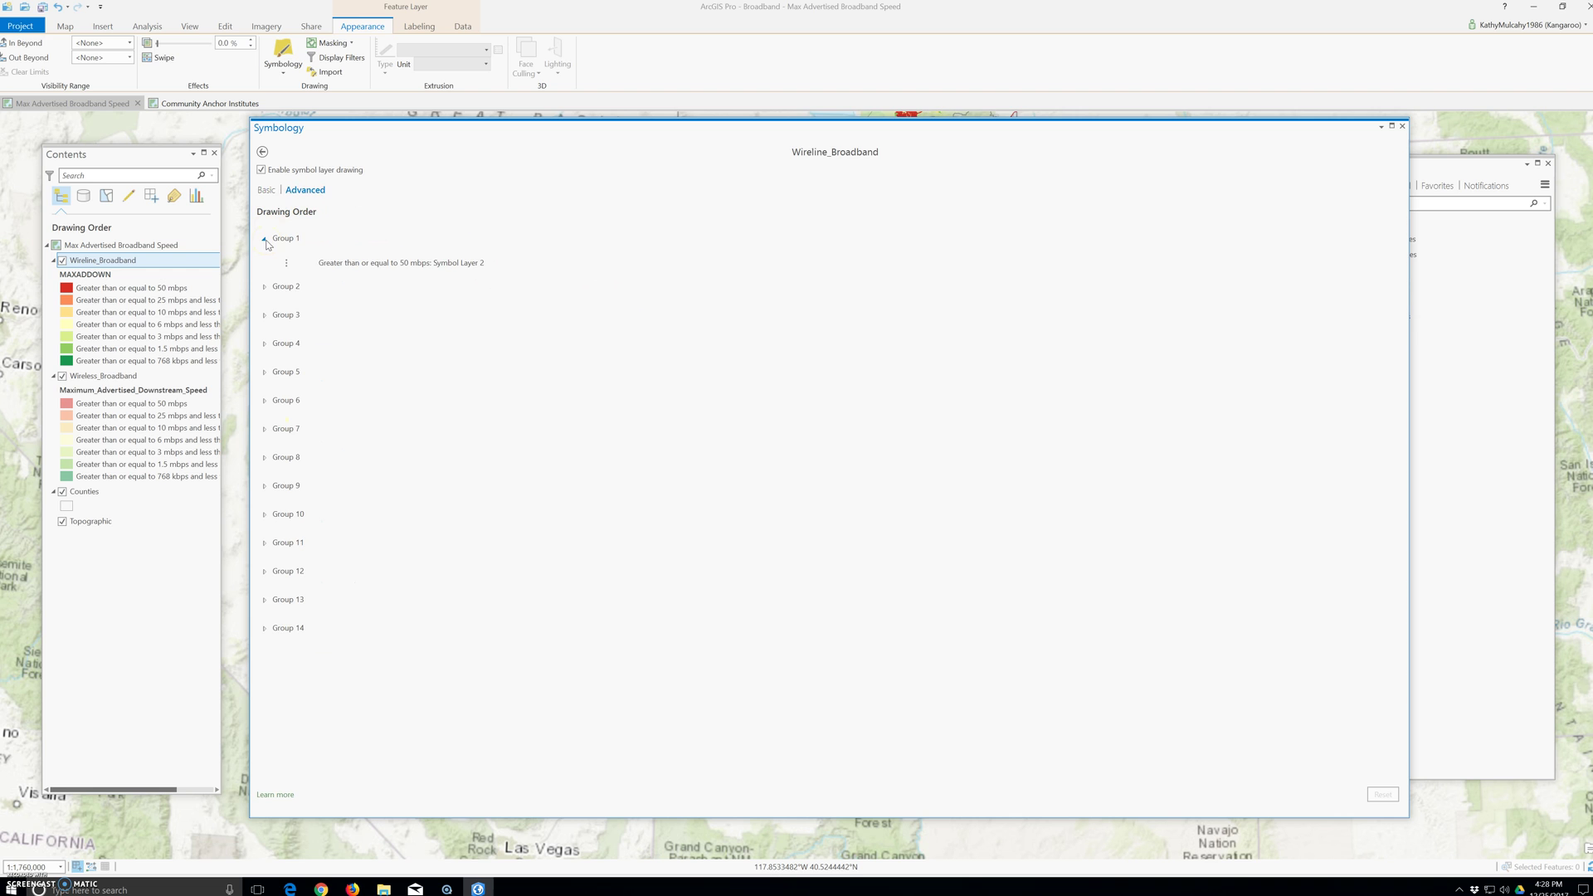
left_click(265, 287)
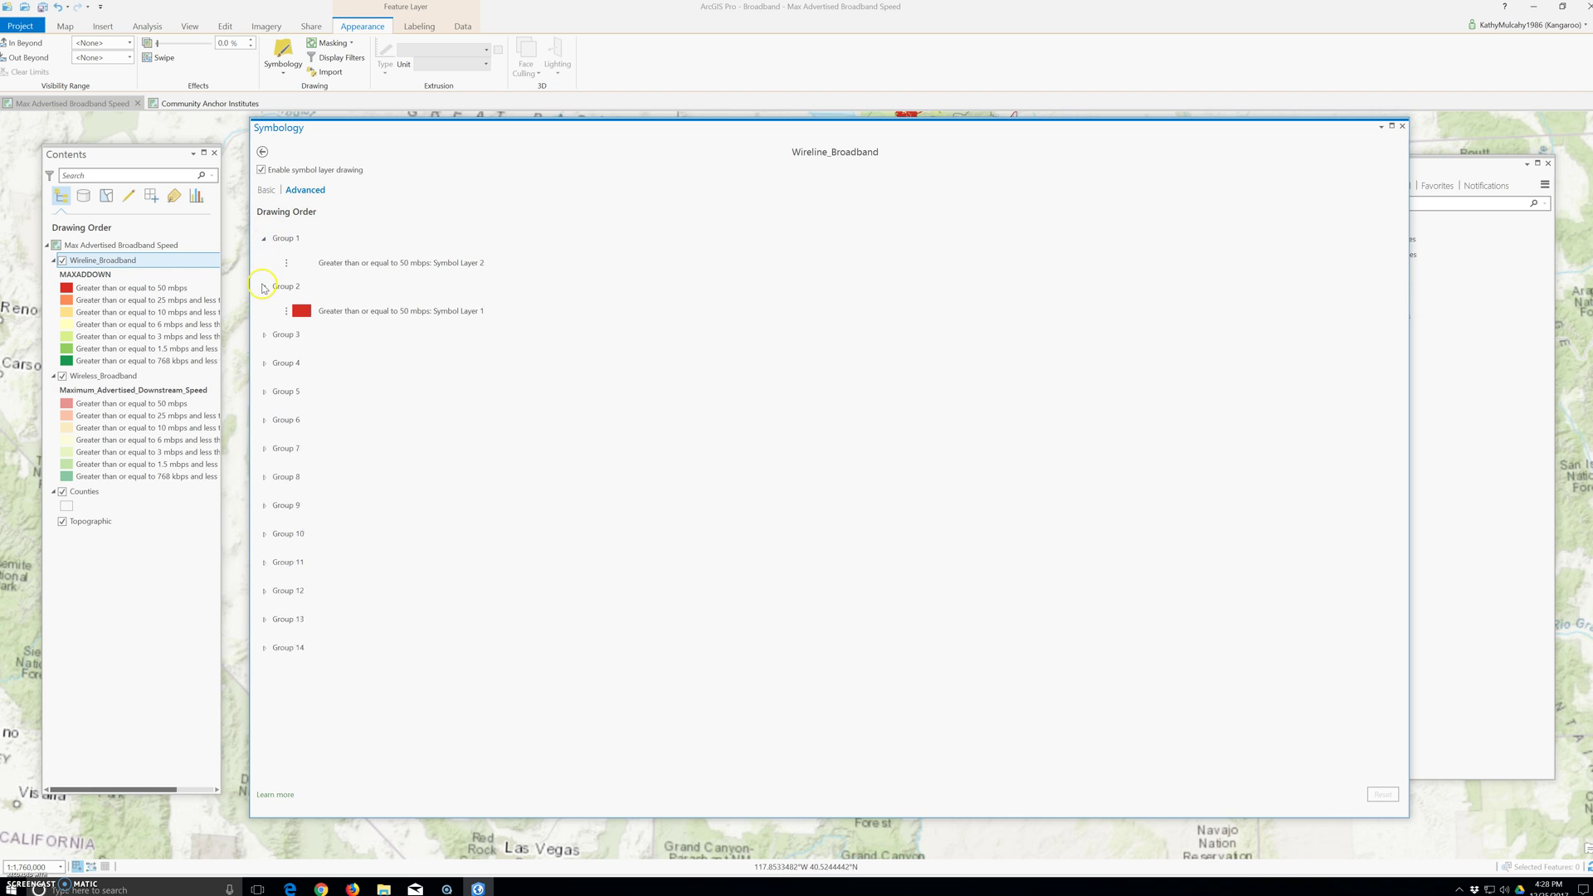
left_click(265, 335)
left_click(261, 170)
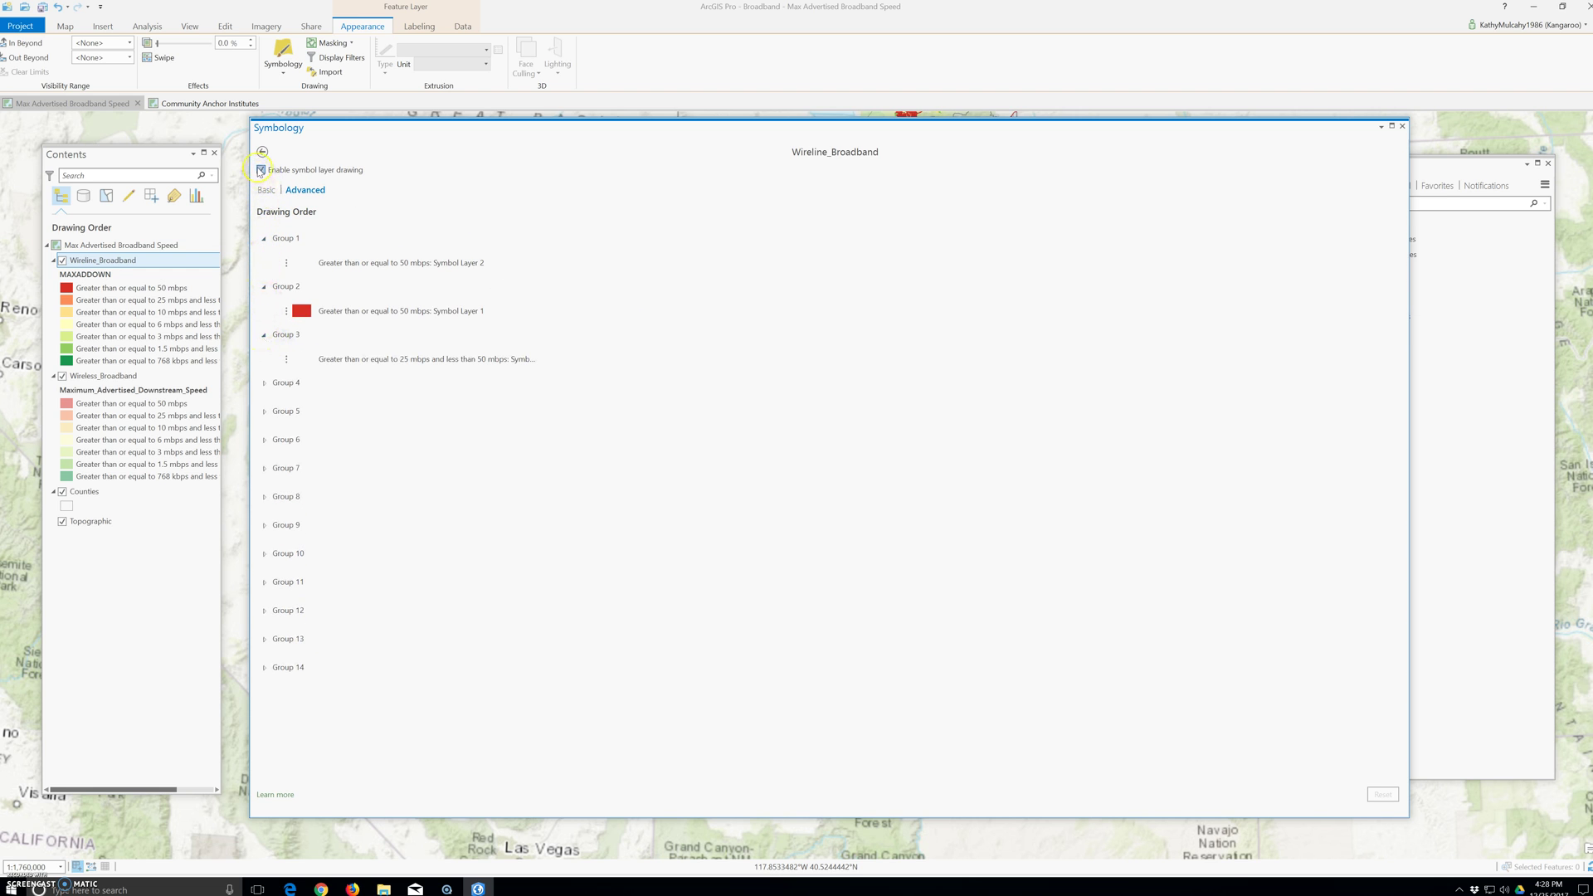
left_click(262, 172)
left_click(264, 382)
left_click(286, 365)
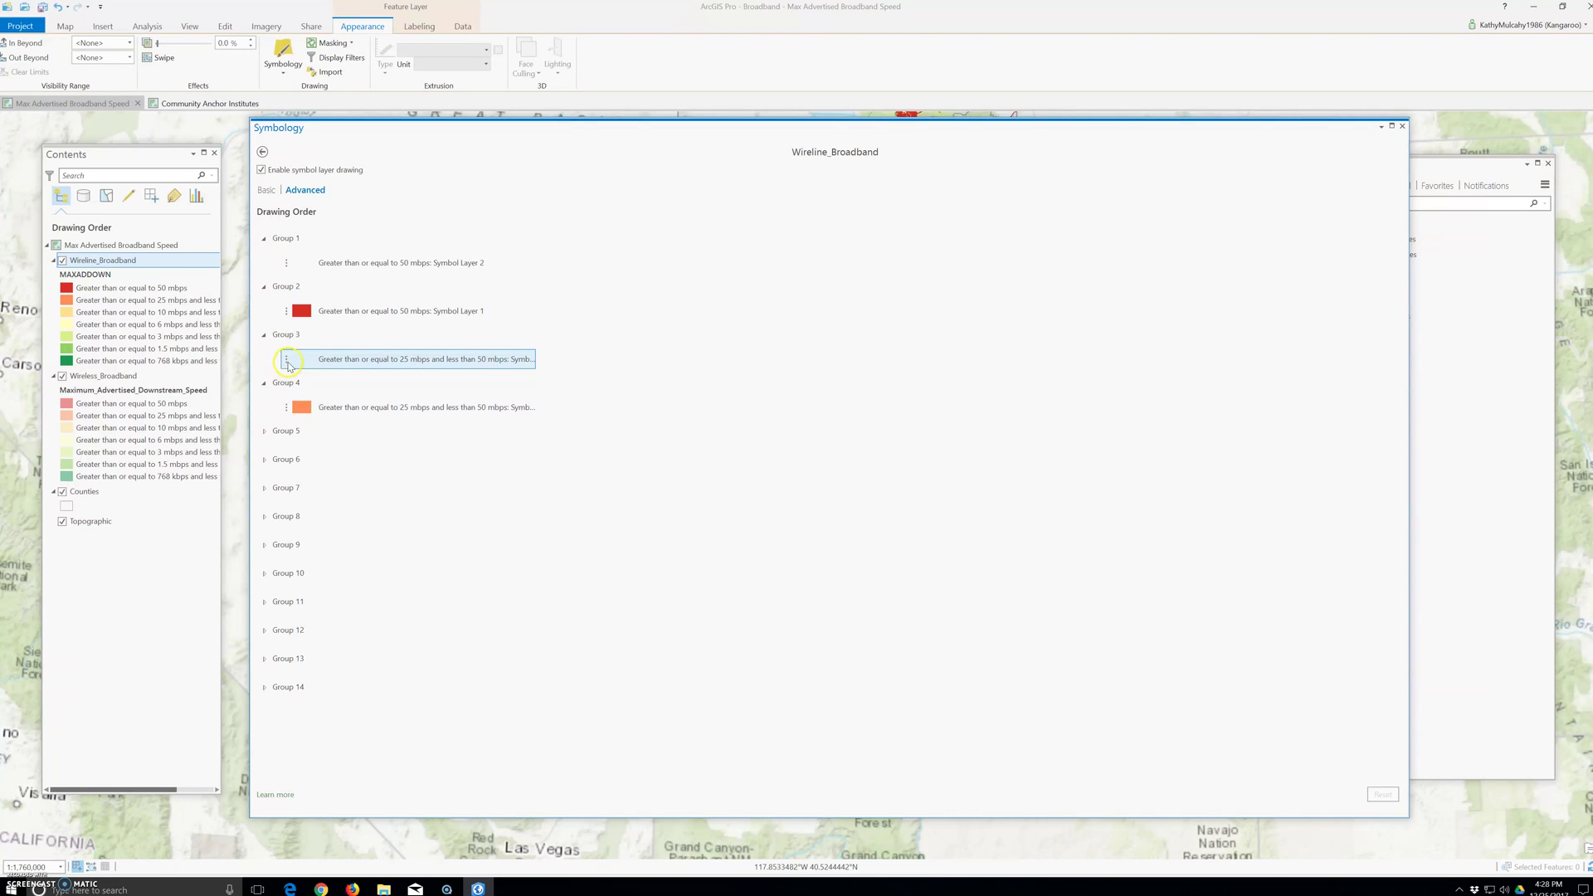
- Read the online ArcGIS Pro help on symbol layer drawing, comparing the No Join, Join, and Join and Merge examples
mouse_move(286, 311)
left_mouse_down()
mouse_move(287, 263)
mouse_move(269, 309)
mouse_move(268, 810)
mouse_move(859, 771)
left_mouse_up()
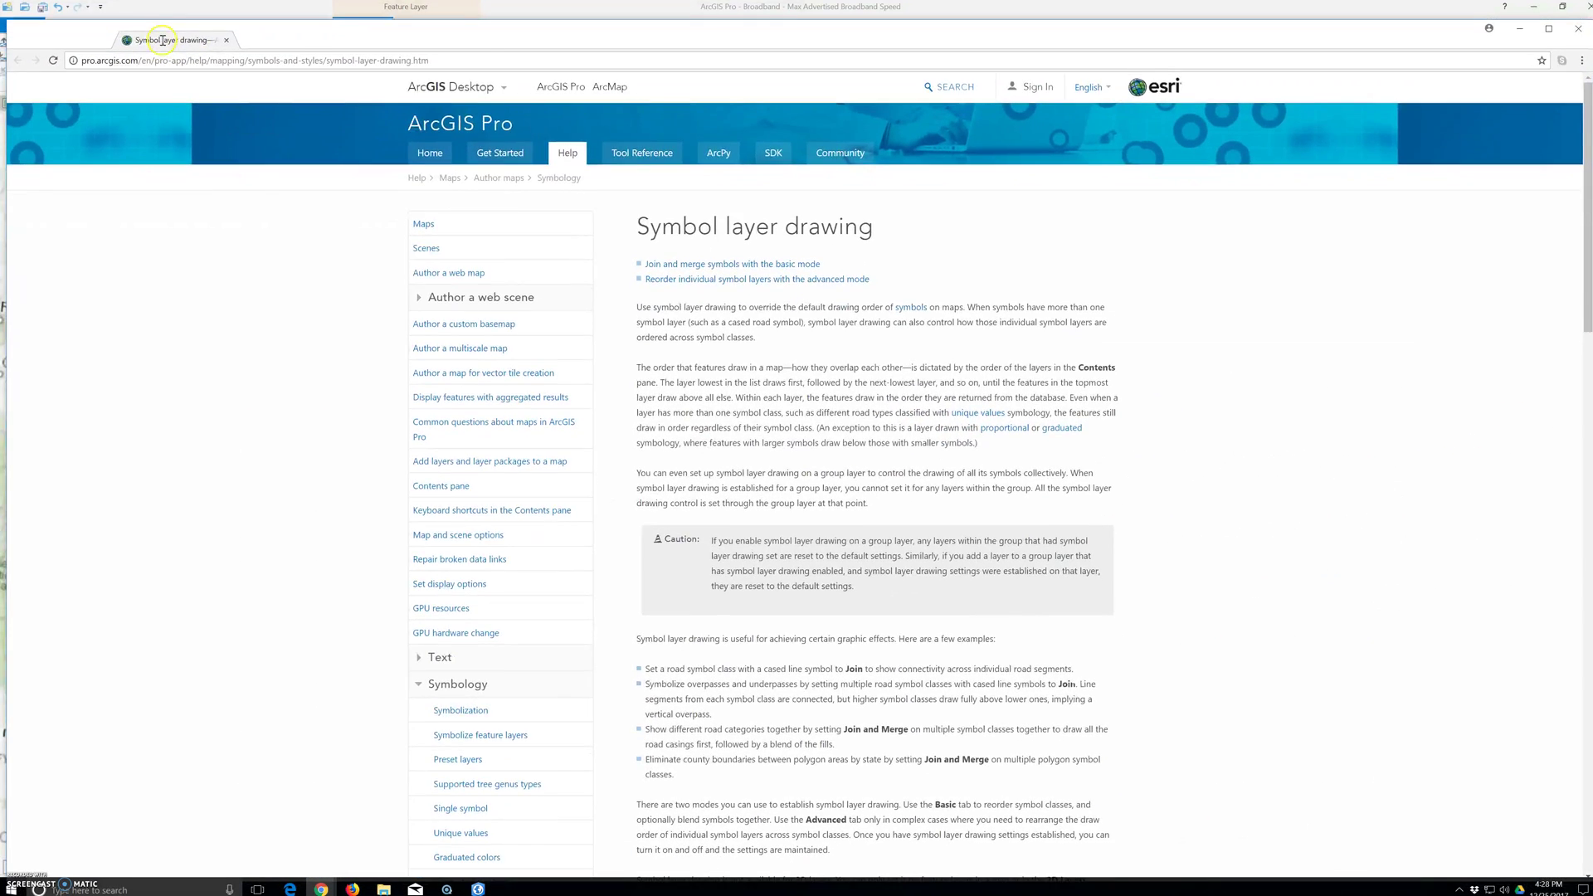
double_click(162, 39)
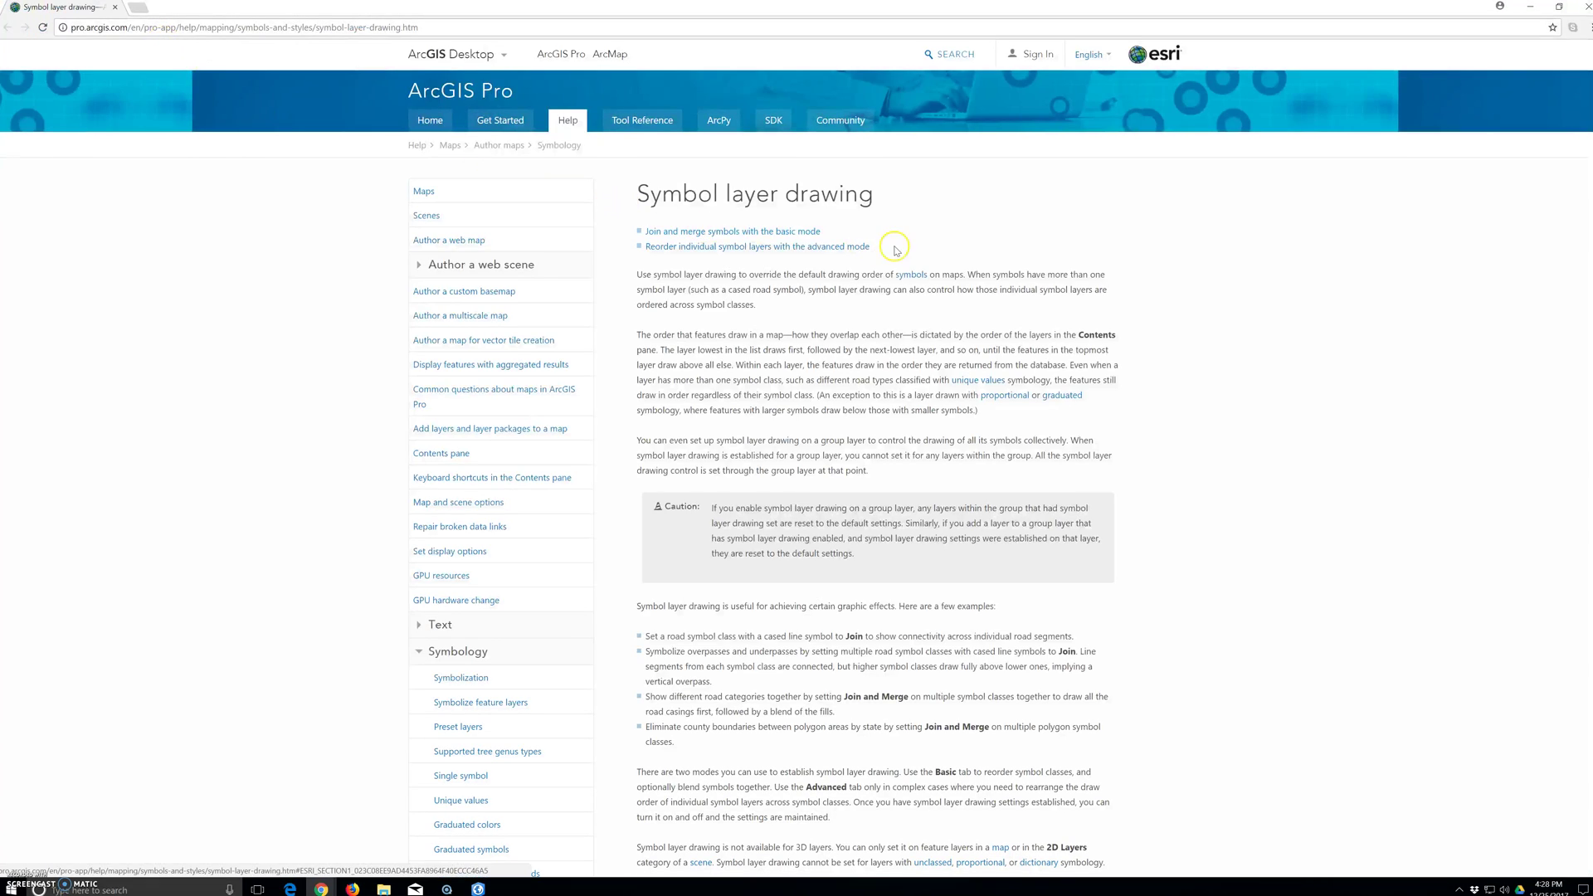
scroll(791, 554, "down", 4)
scroll(791, 554, "down", 5)
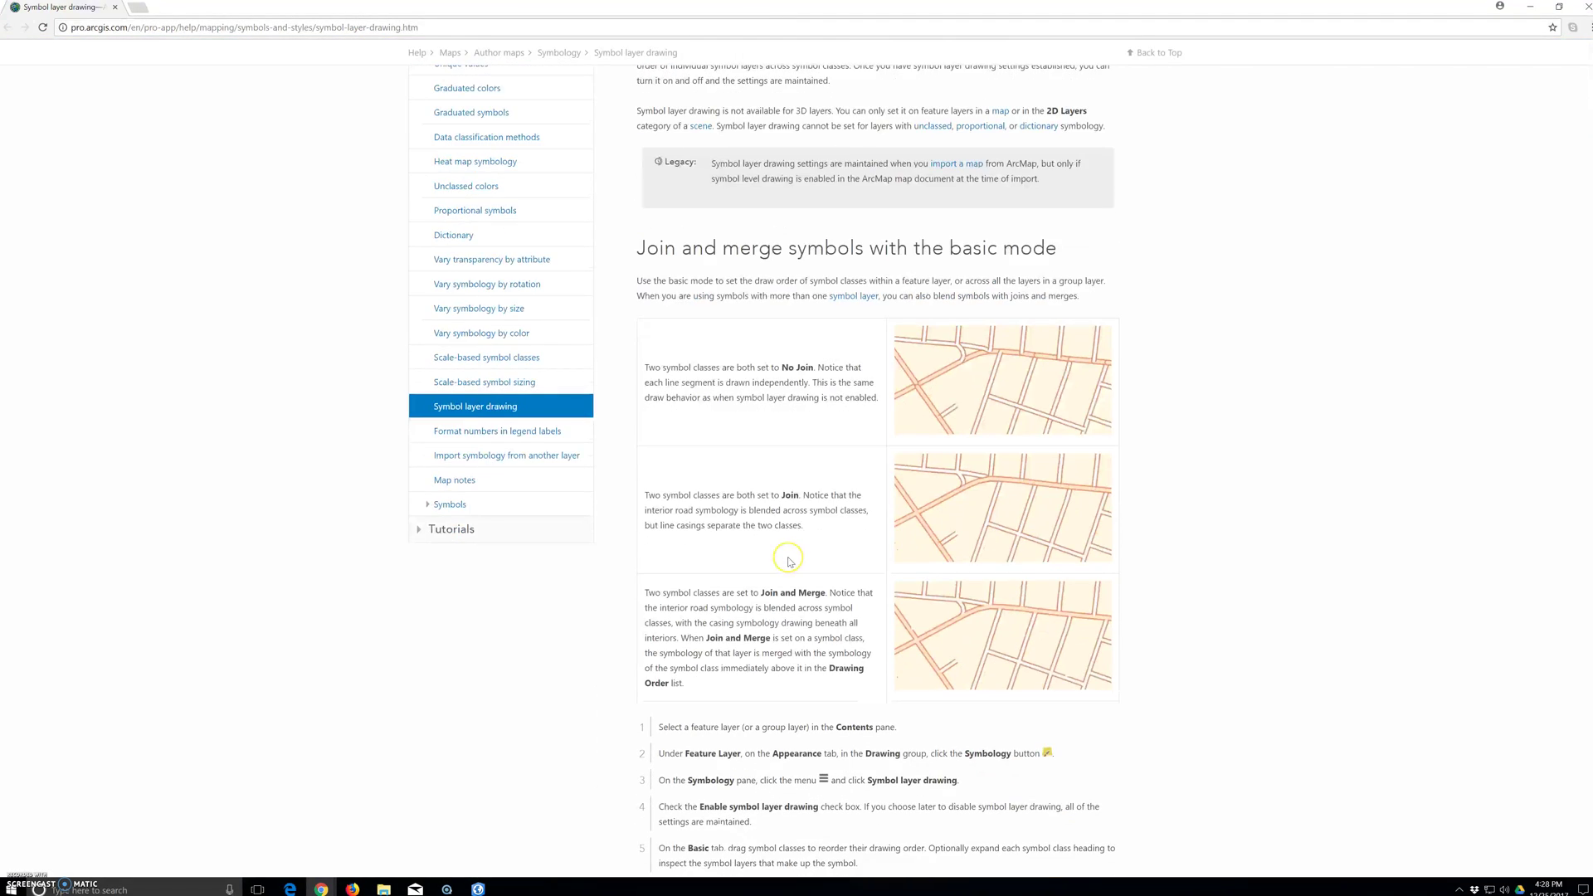
scroll(790, 562, "down", 1)
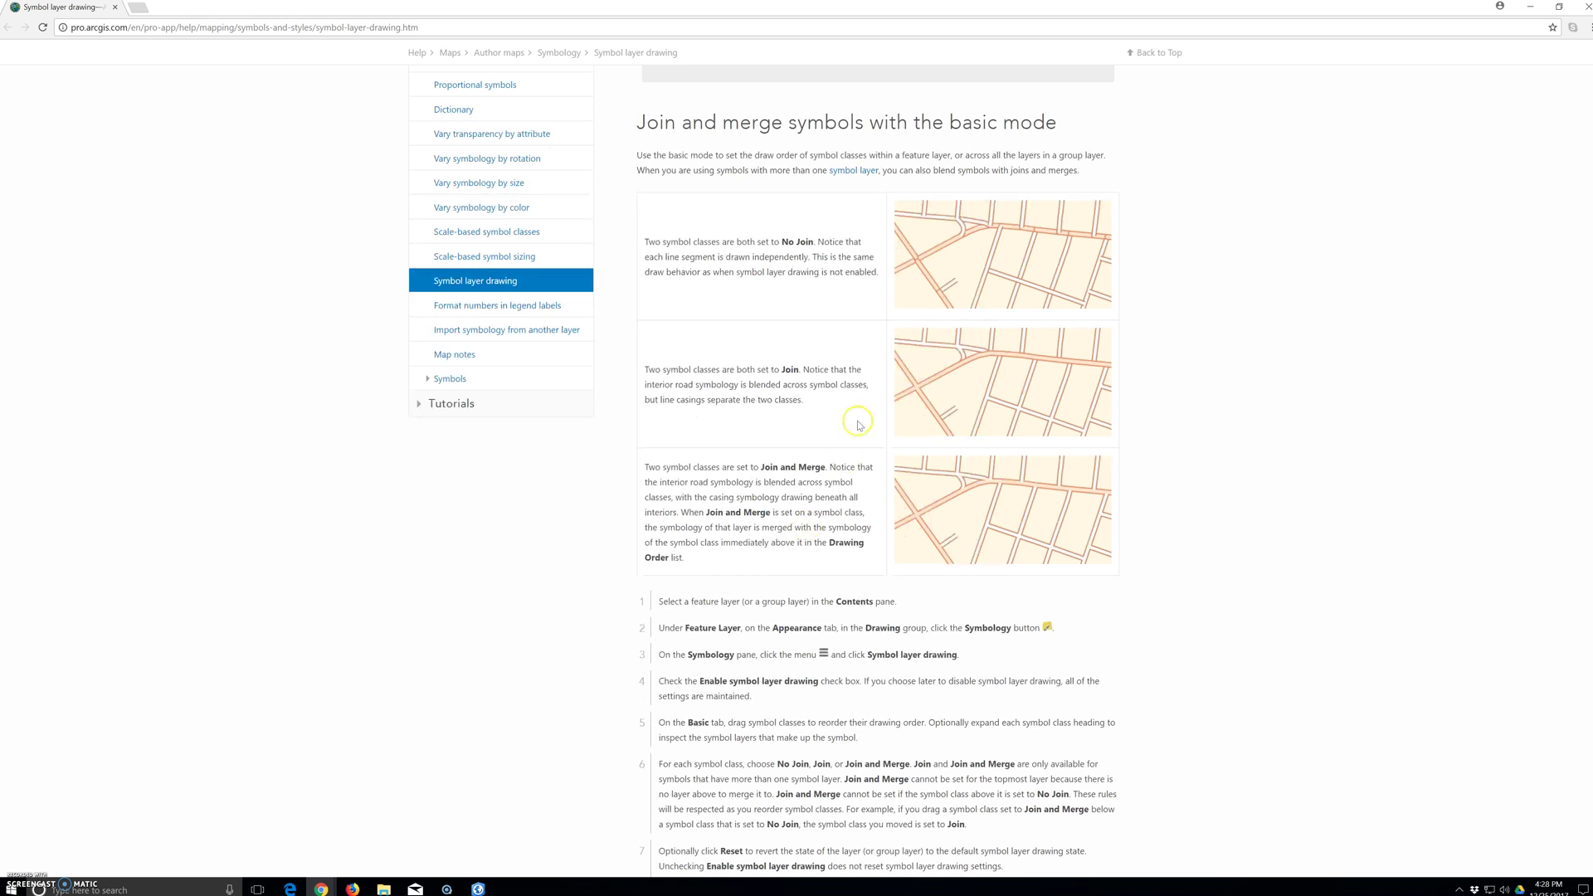
scroll(886, 321, "down", 2)
scroll(886, 322, "down", 1)
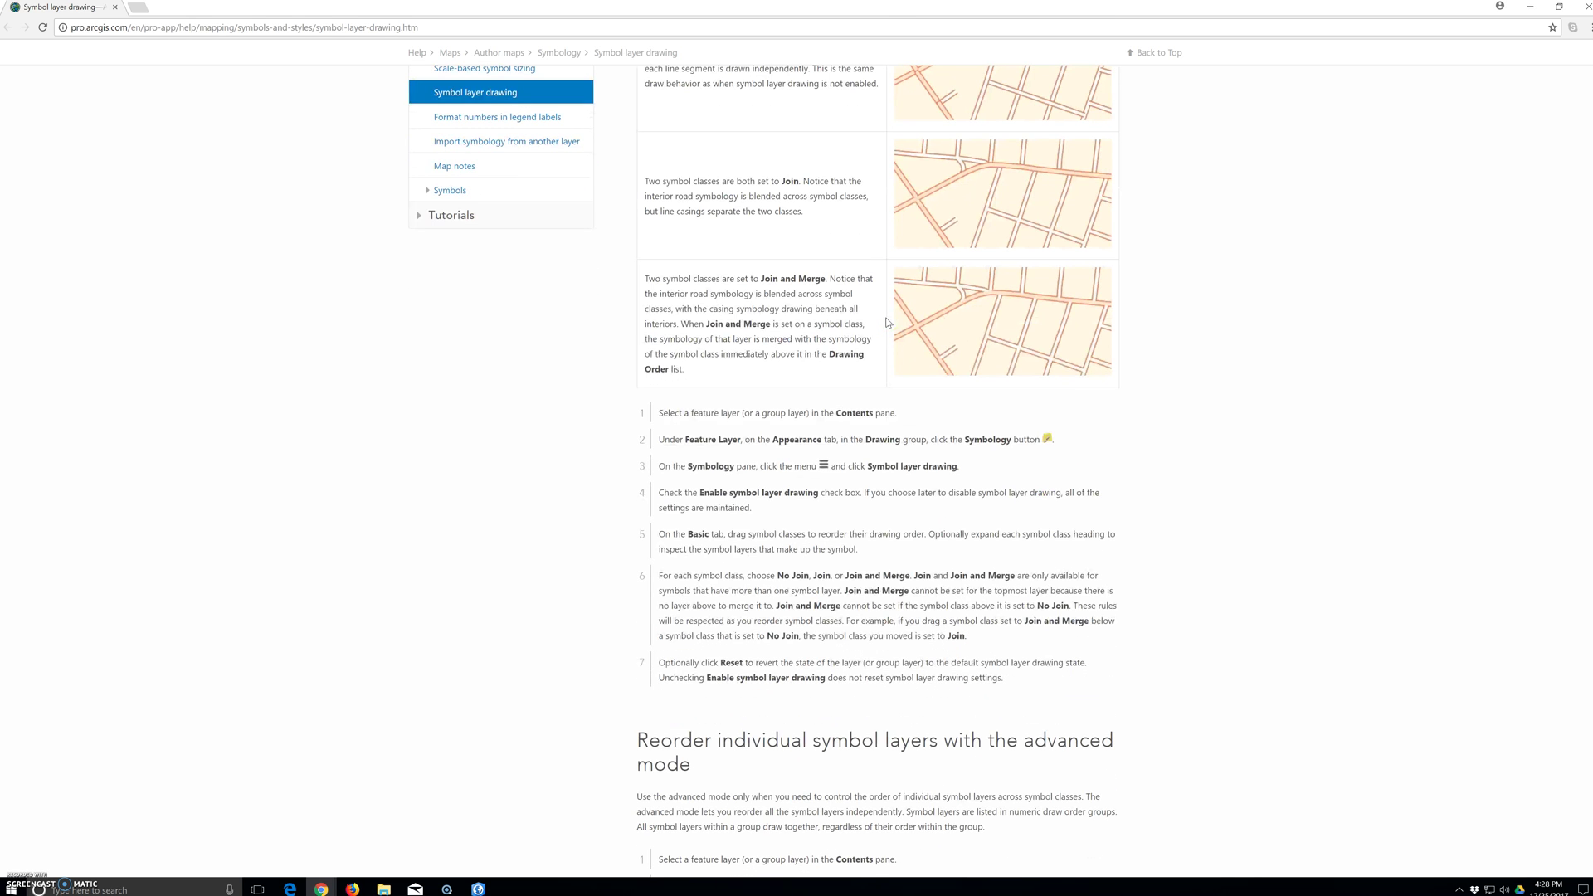
left_click(842, 350)
left_click(1086, 299)
left_click(1531, 7)
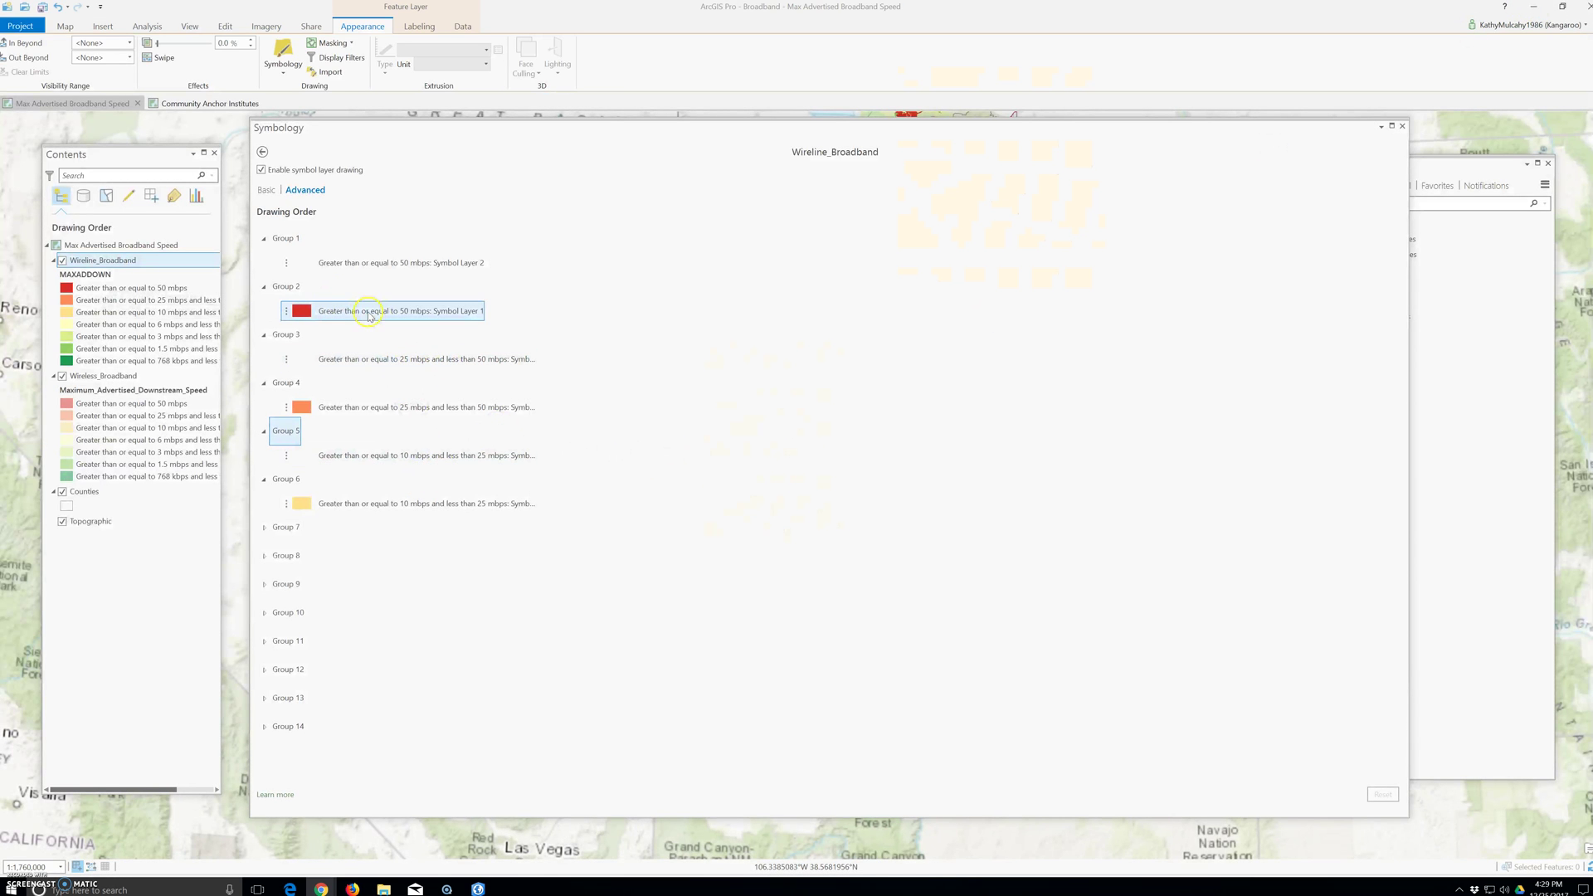
- Expand Groups 7 to 14 in the Advanced drawing order and examine the symbol layers of the slower speed classes
left_click(265, 527)
left_click(265, 576)
left_click(265, 624)
left_click(264, 672)
left_click(264, 720)
scroll(265, 720, "down", 1)
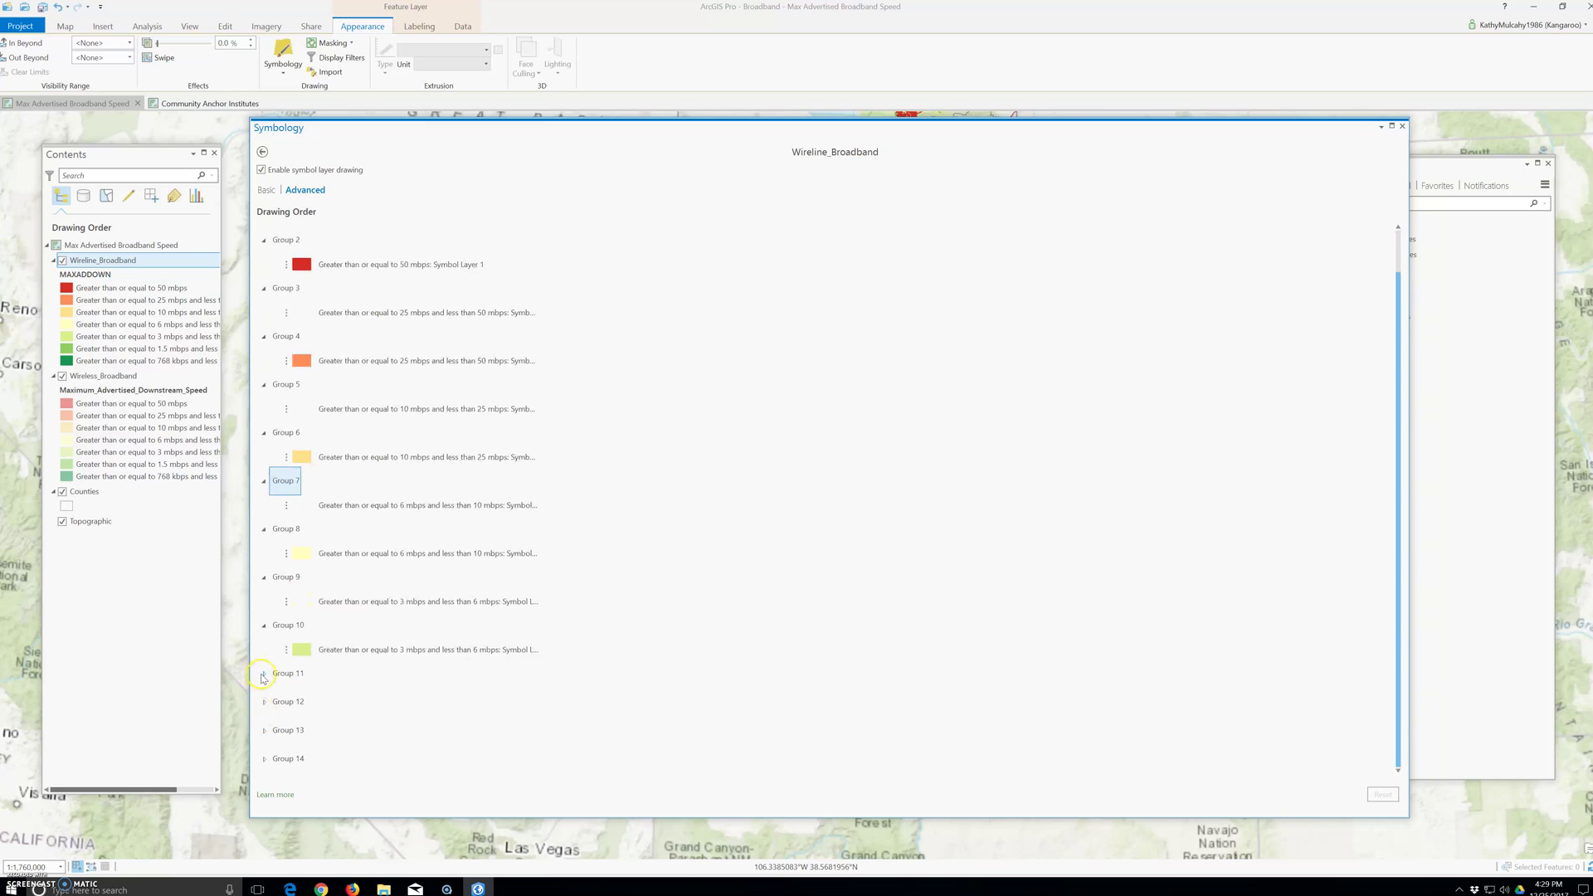
scroll(263, 679, "down", 1)
left_click(265, 701)
scroll(265, 705, "down", 1)
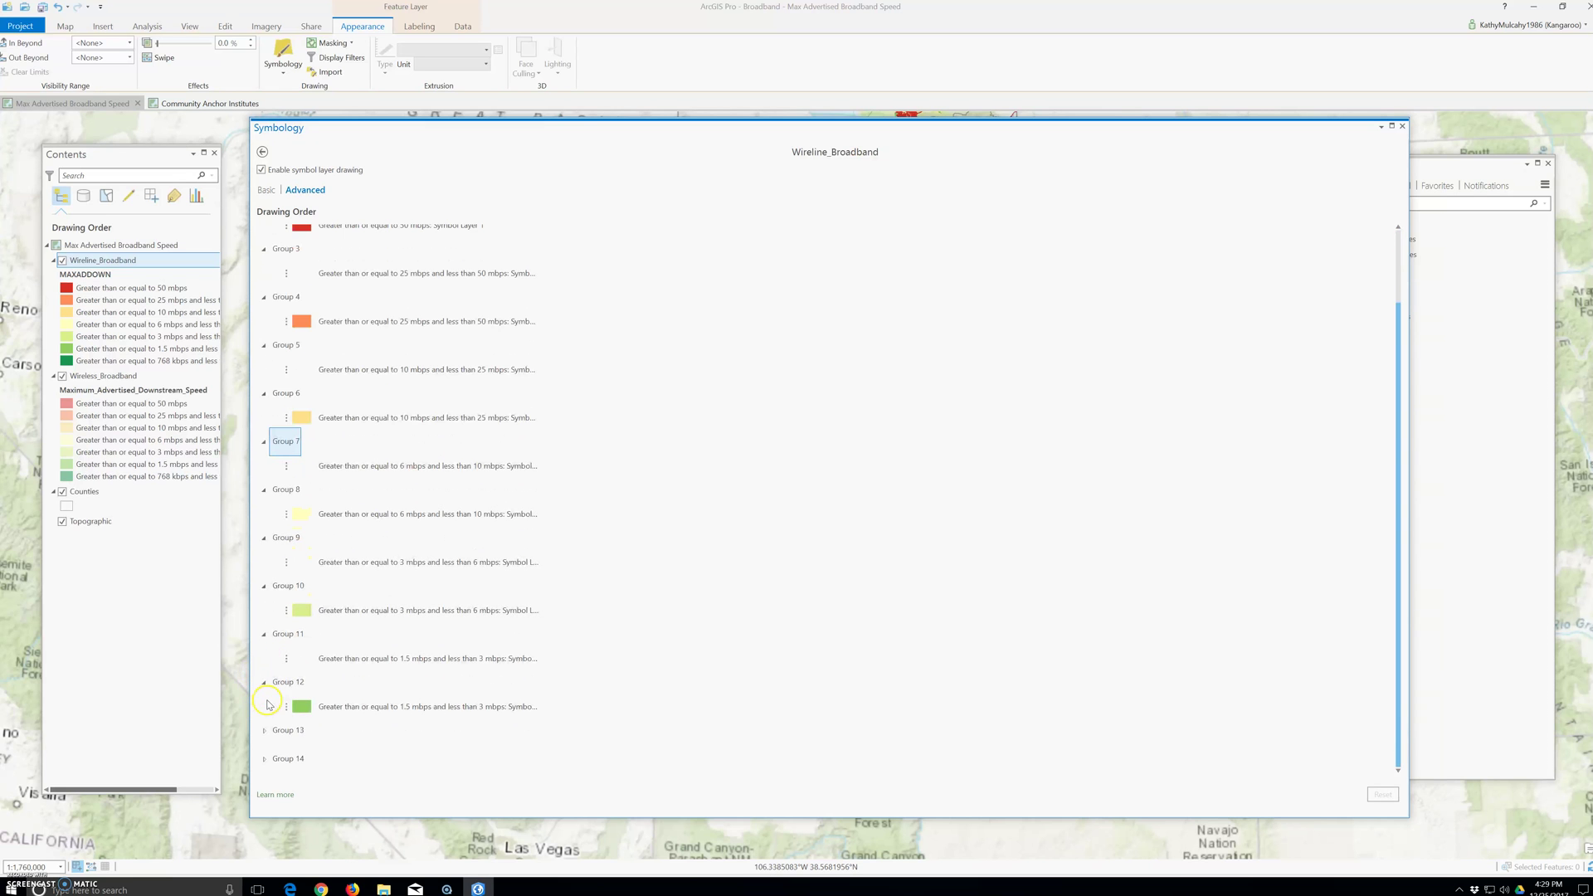
left_click(265, 730)
scroll(266, 730, "down", 1)
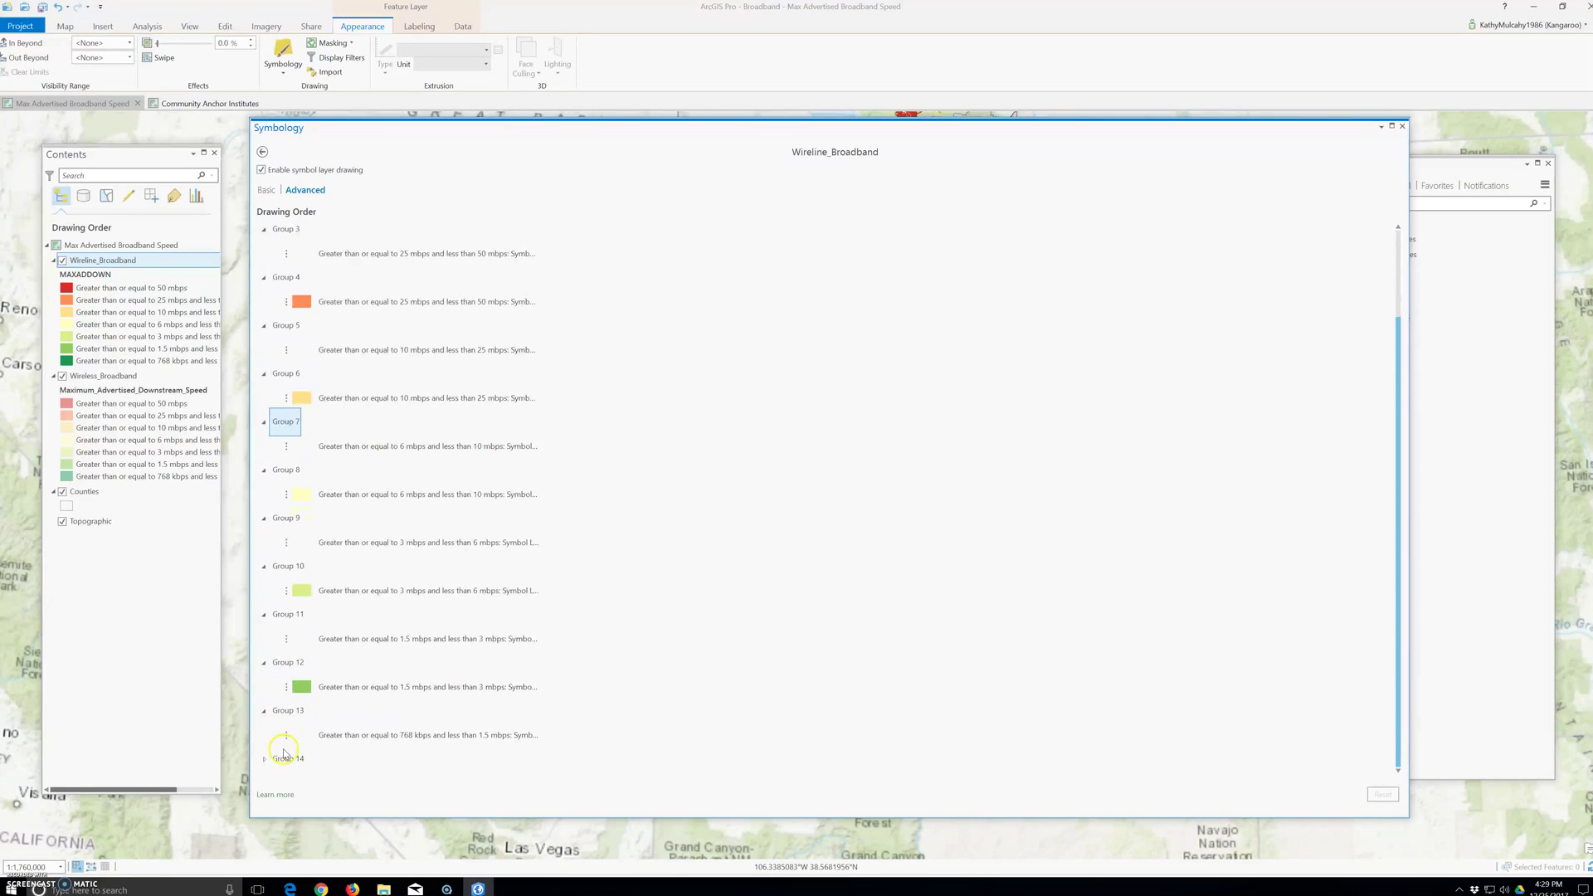
left_click(264, 758)
scroll(332, 741, "down", 1)
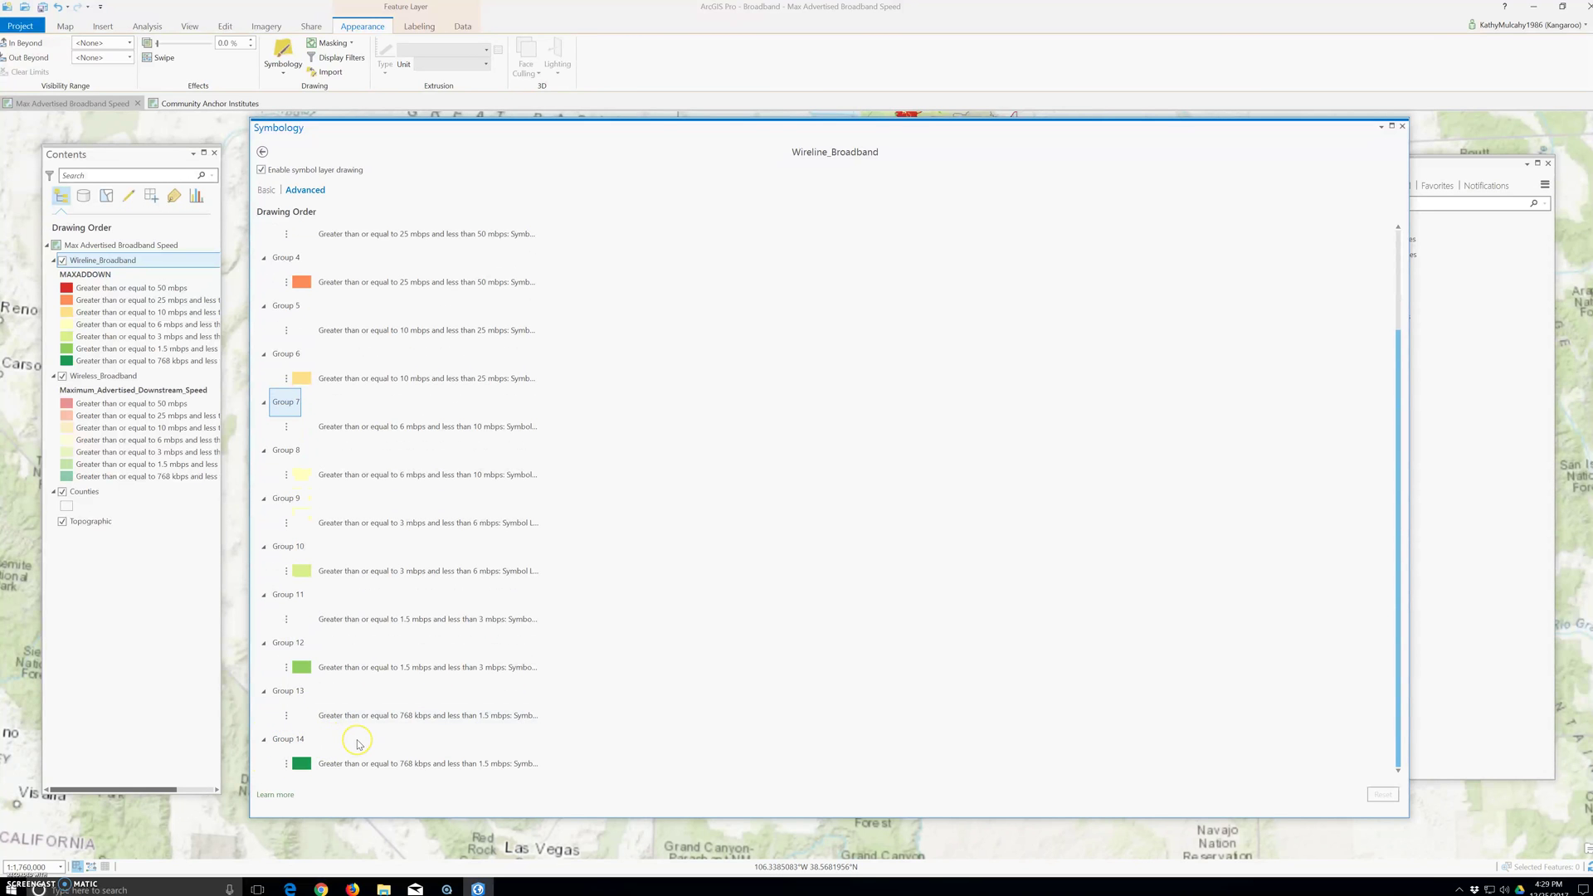
left_click(369, 740)
mouse_move(368, 719)
left_mouse_down()
mouse_move(348, 679)
mouse_move(355, 613)
mouse_move(353, 701)
left_mouse_up()
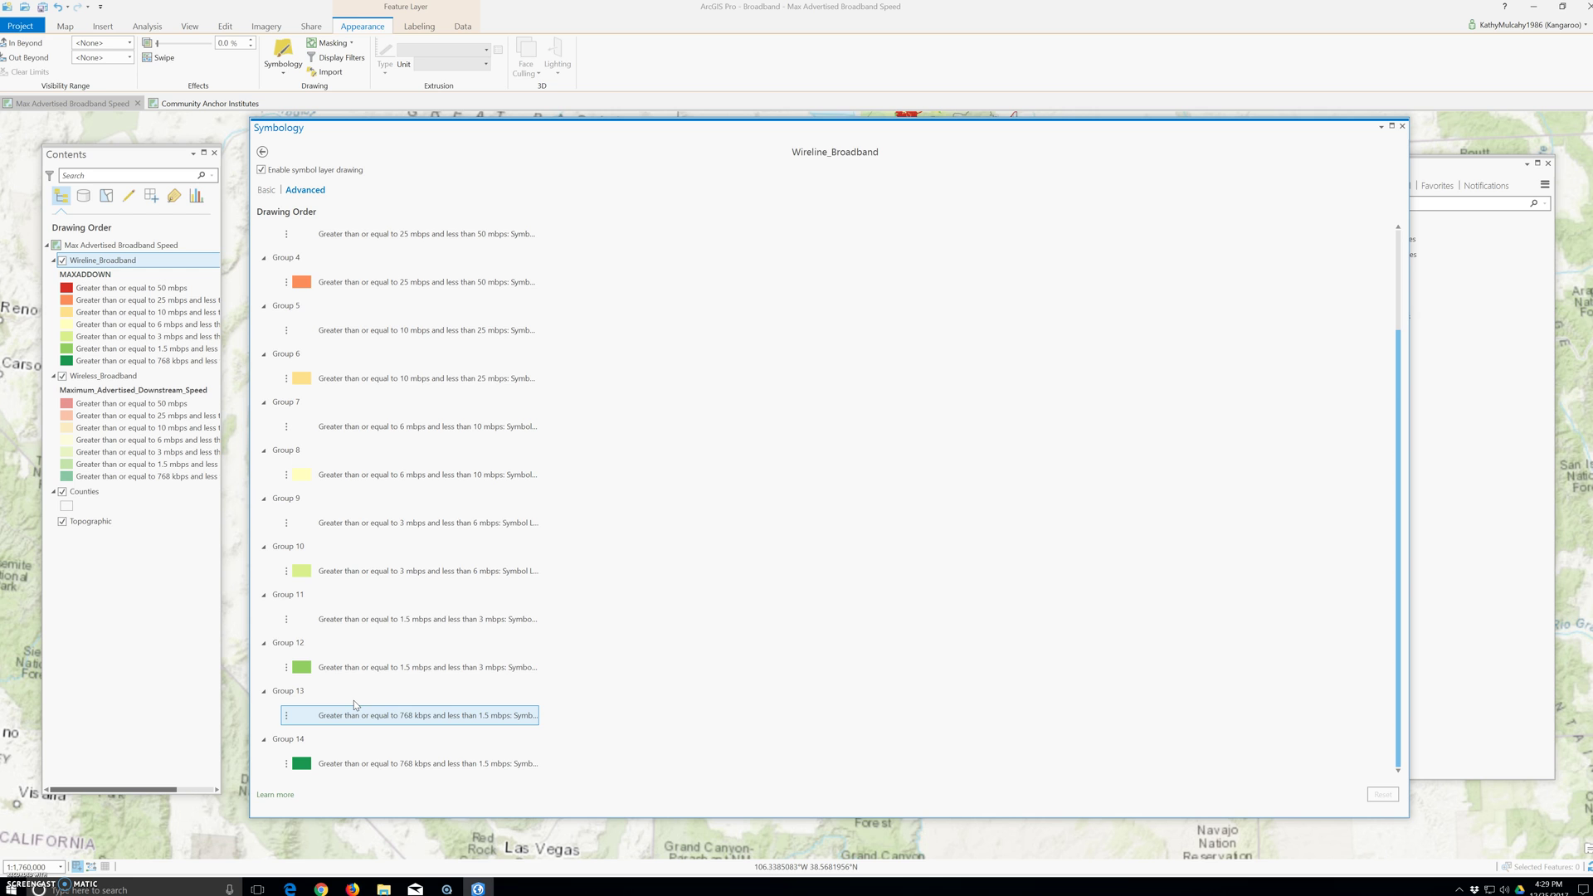
left_click(353, 706)
left_click(341, 733)
- Move the Symbology pane off the map and examine the broadband coverage around Salt Lake City and Provo
left_click_drag(390, 129, 1228, 165)
left_click(743, 337)
left_click_drag(743, 337, 610, 334)
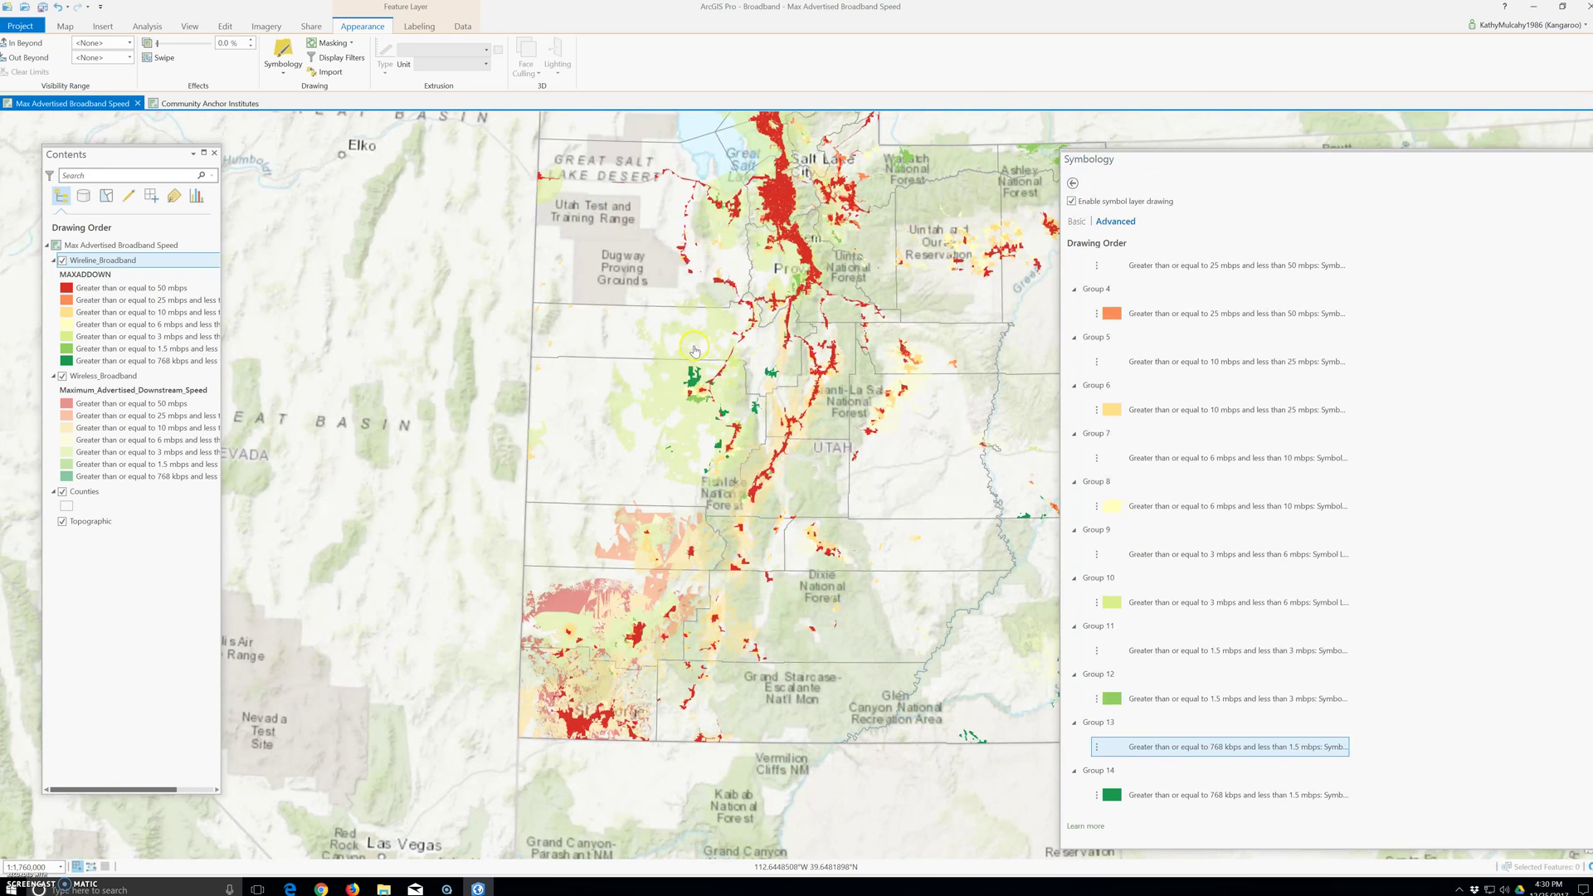
scroll(1176, 471, "up", 2)
left_click(1143, 322)
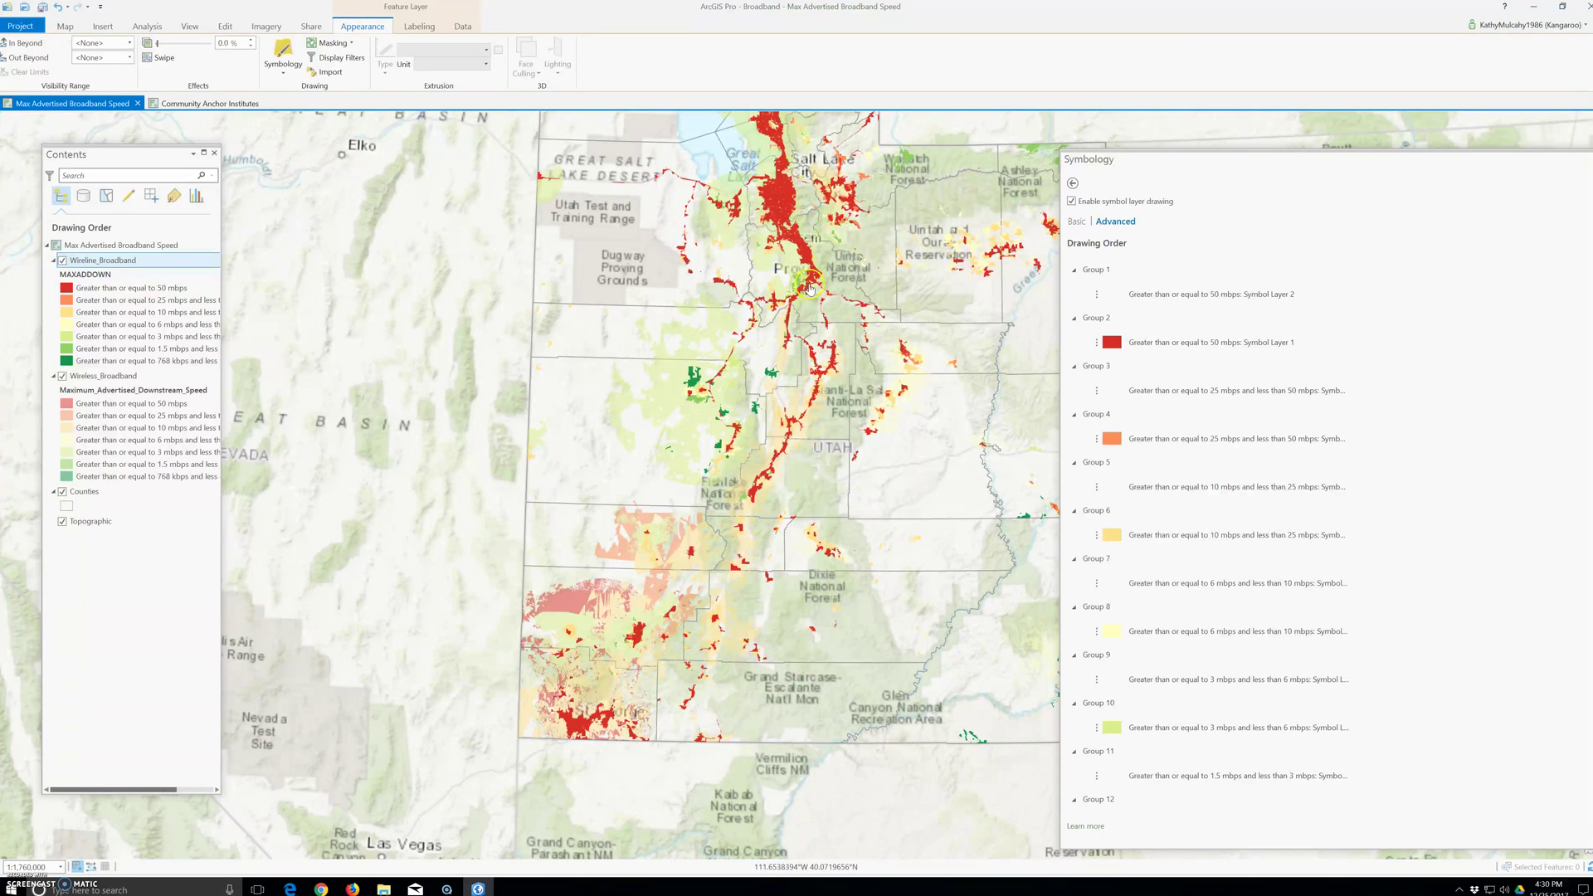
left_click_drag(798, 306, 746, 419)
scroll(747, 419, "up", 5)
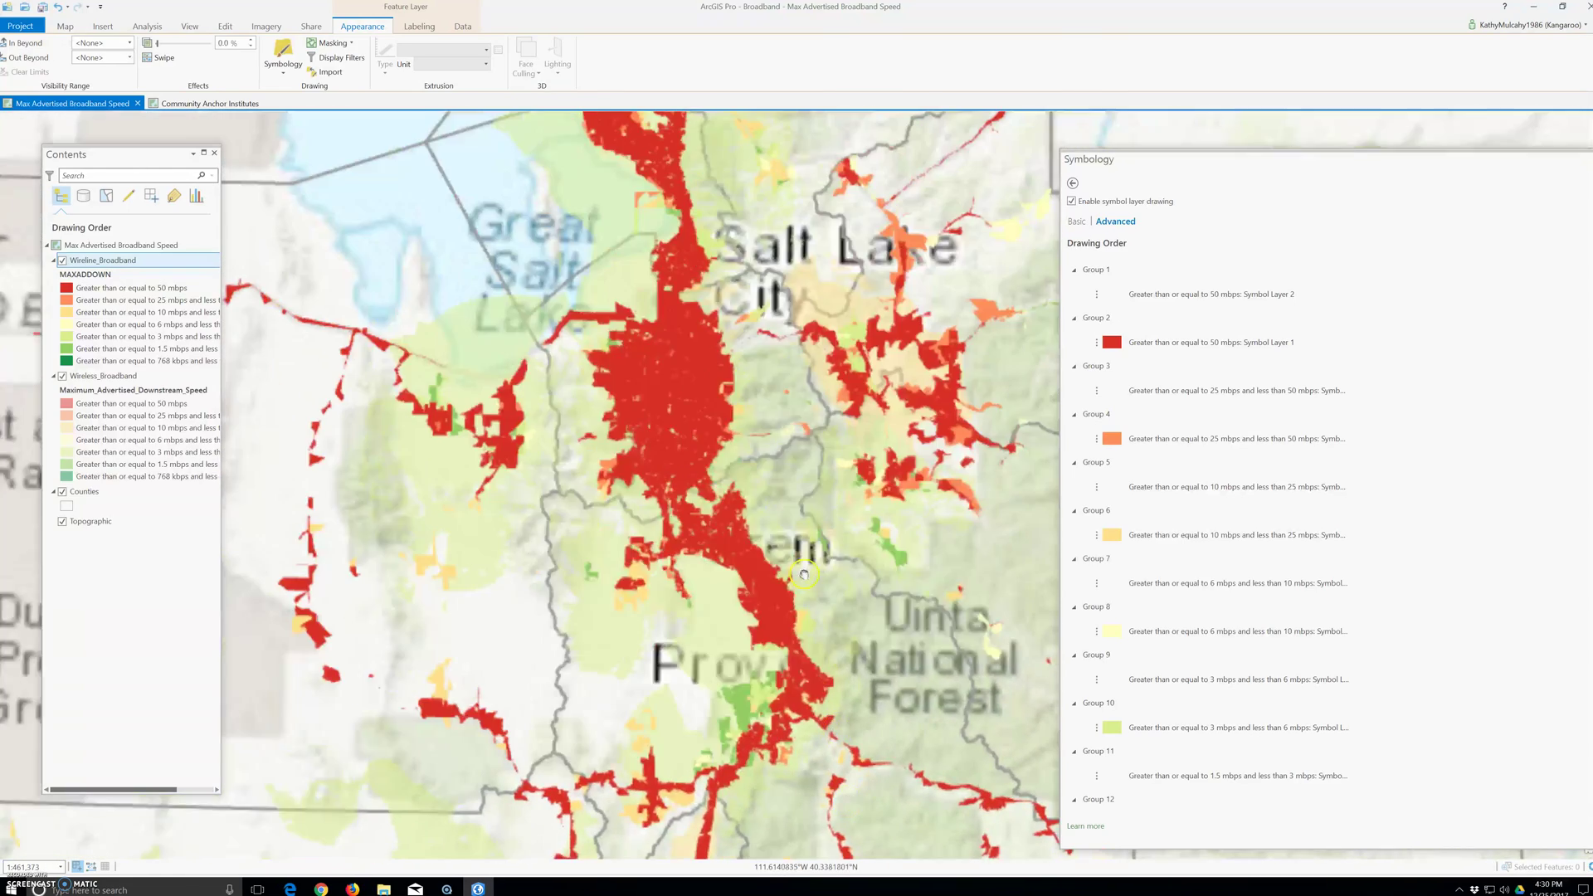
scroll(805, 581, "down", 2)
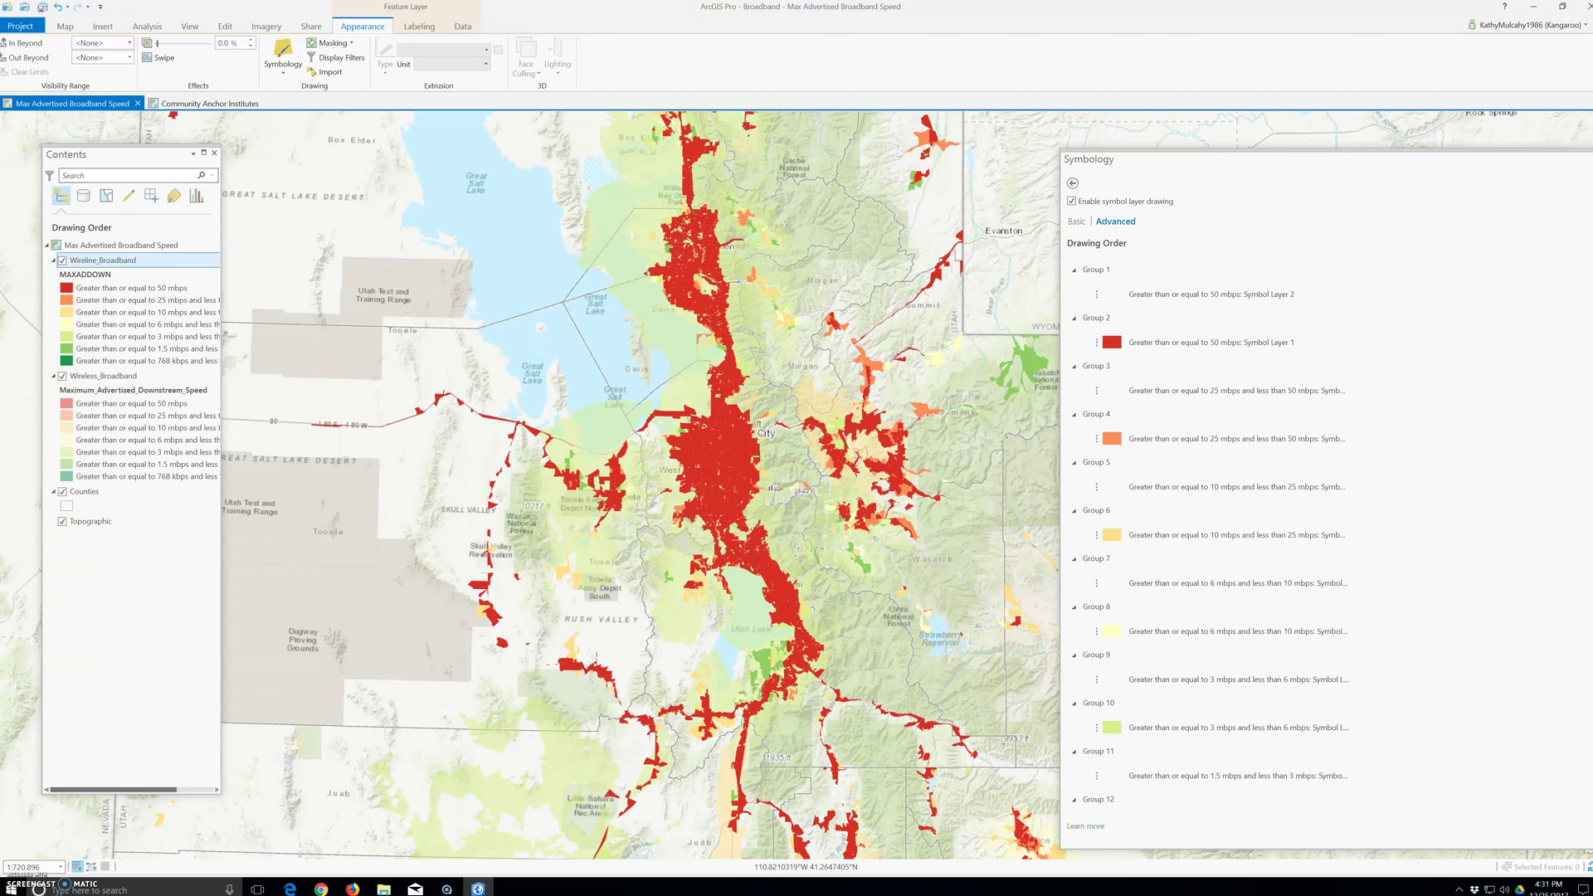
- Close the Symbology and Catalog panes and switch to the Community Anchor Institutes map
left_click(1373, 154)
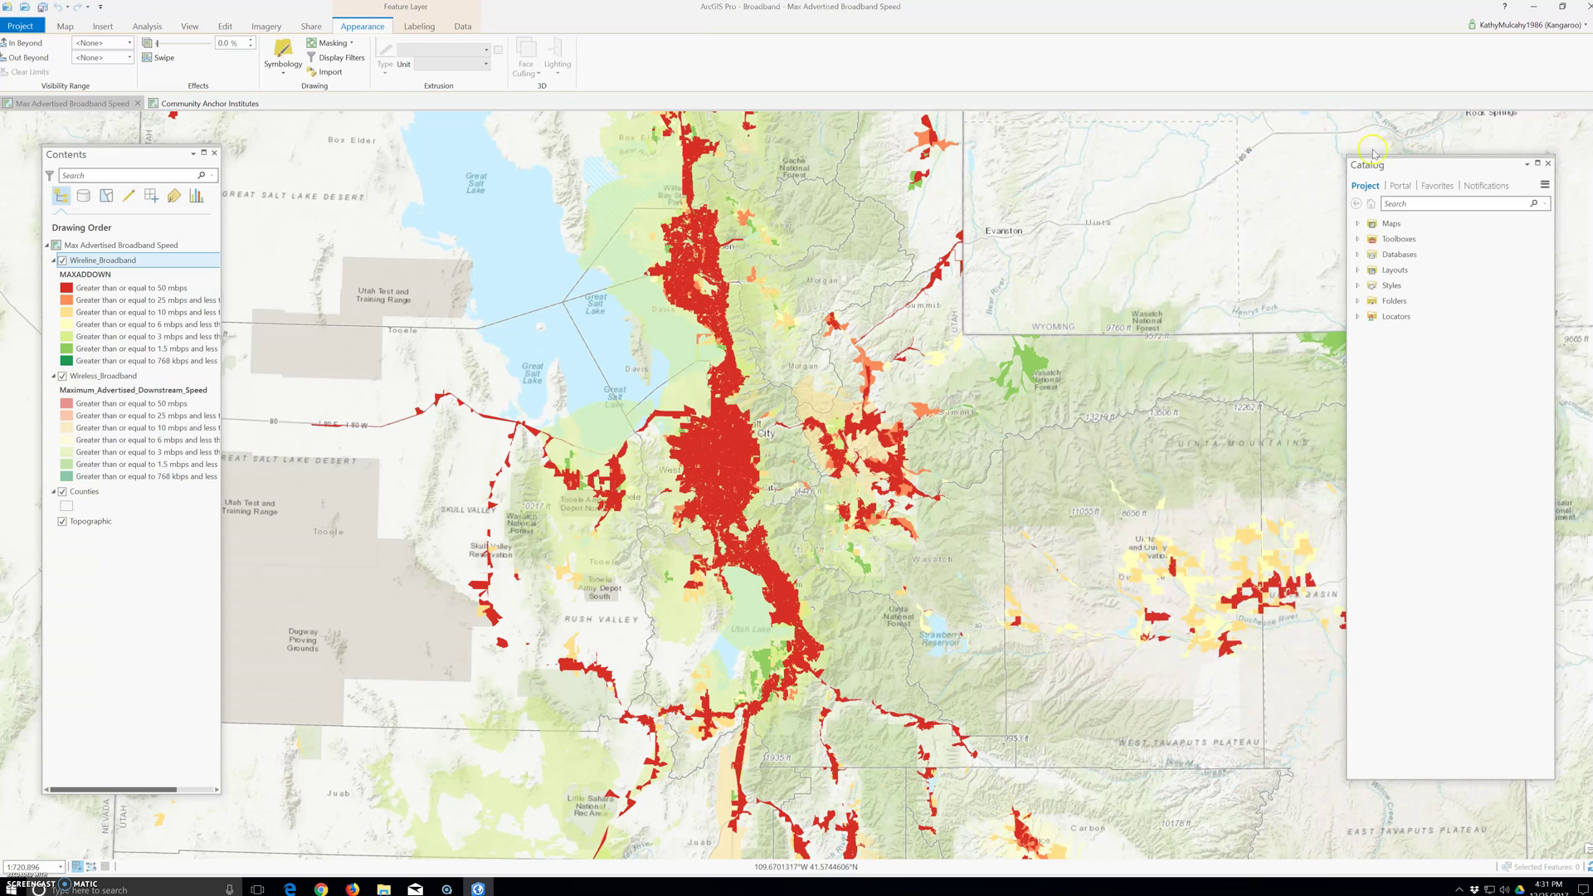
left_click(1547, 165)
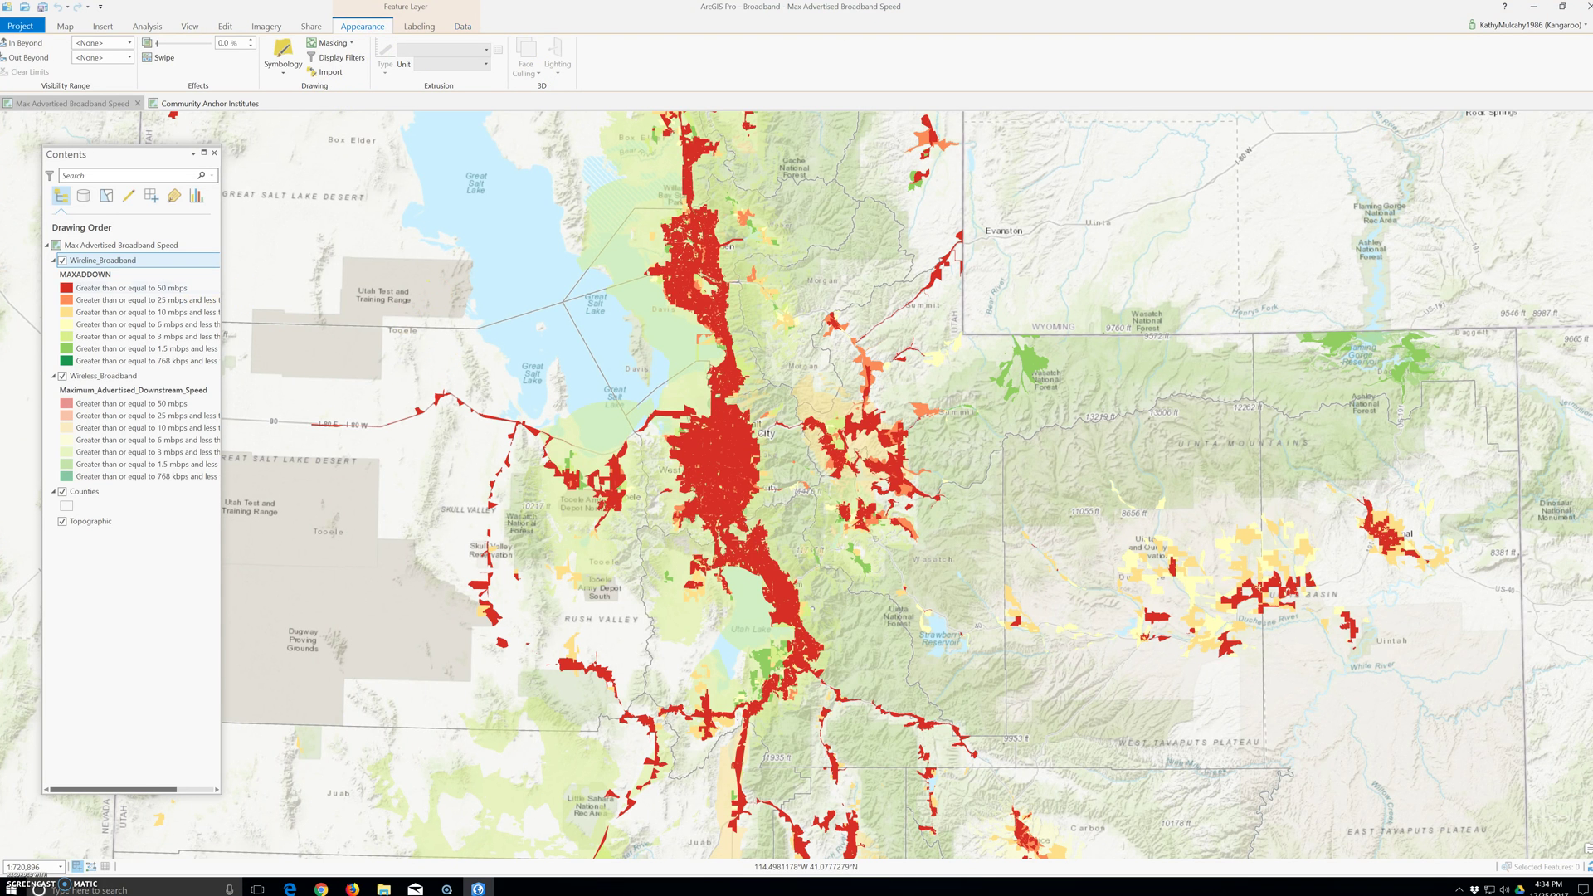
left_click(203, 105)
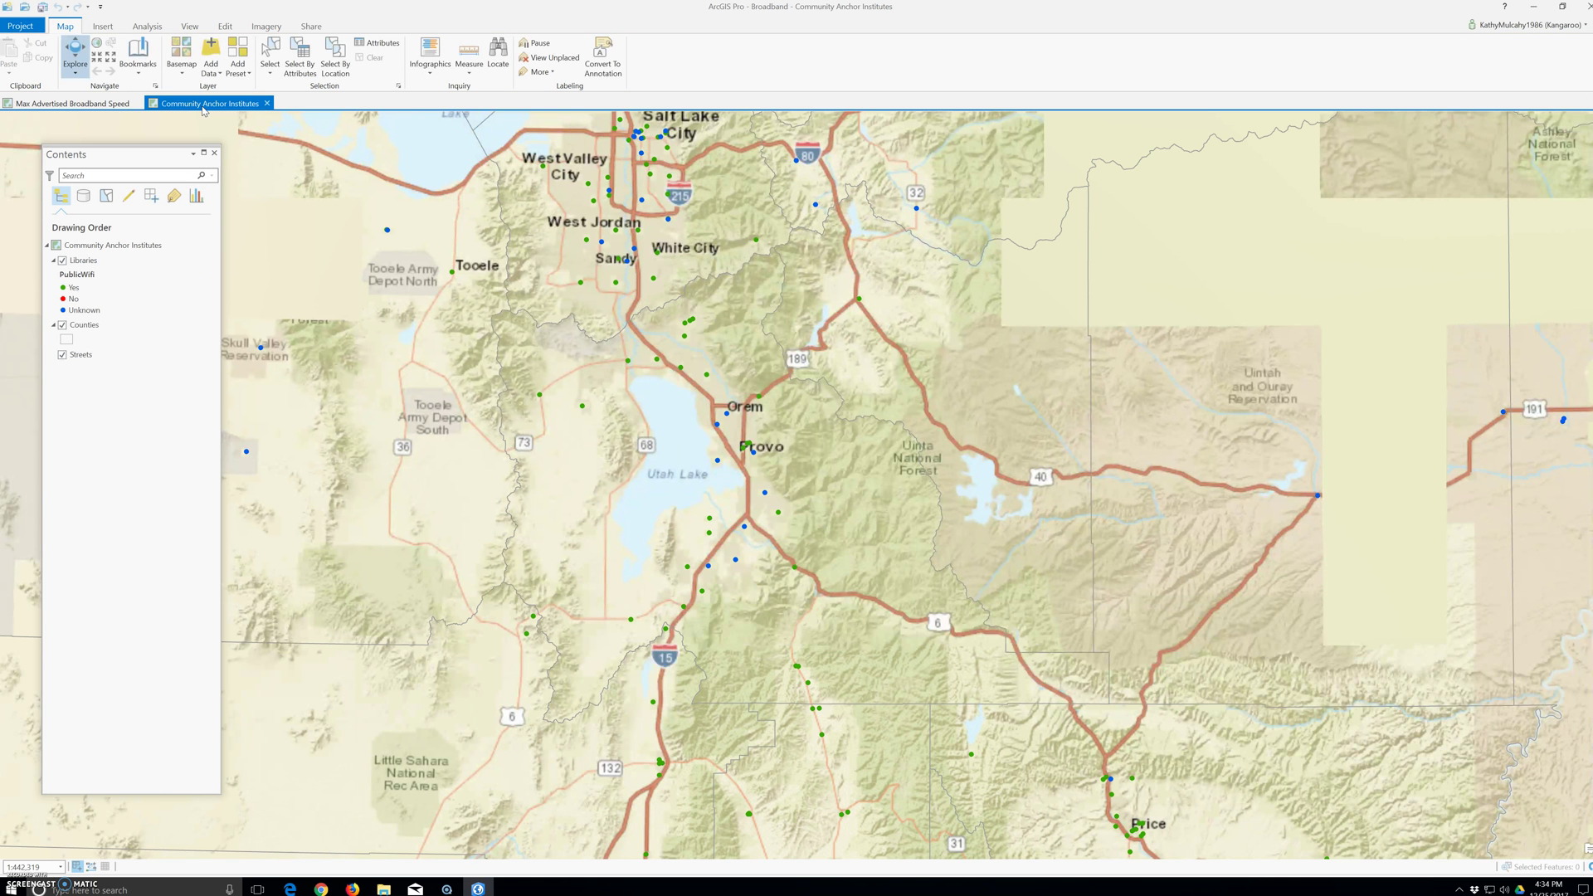
- Show the Utah County bookmark in the Community Anchor Institutes map
left_click(138, 59)
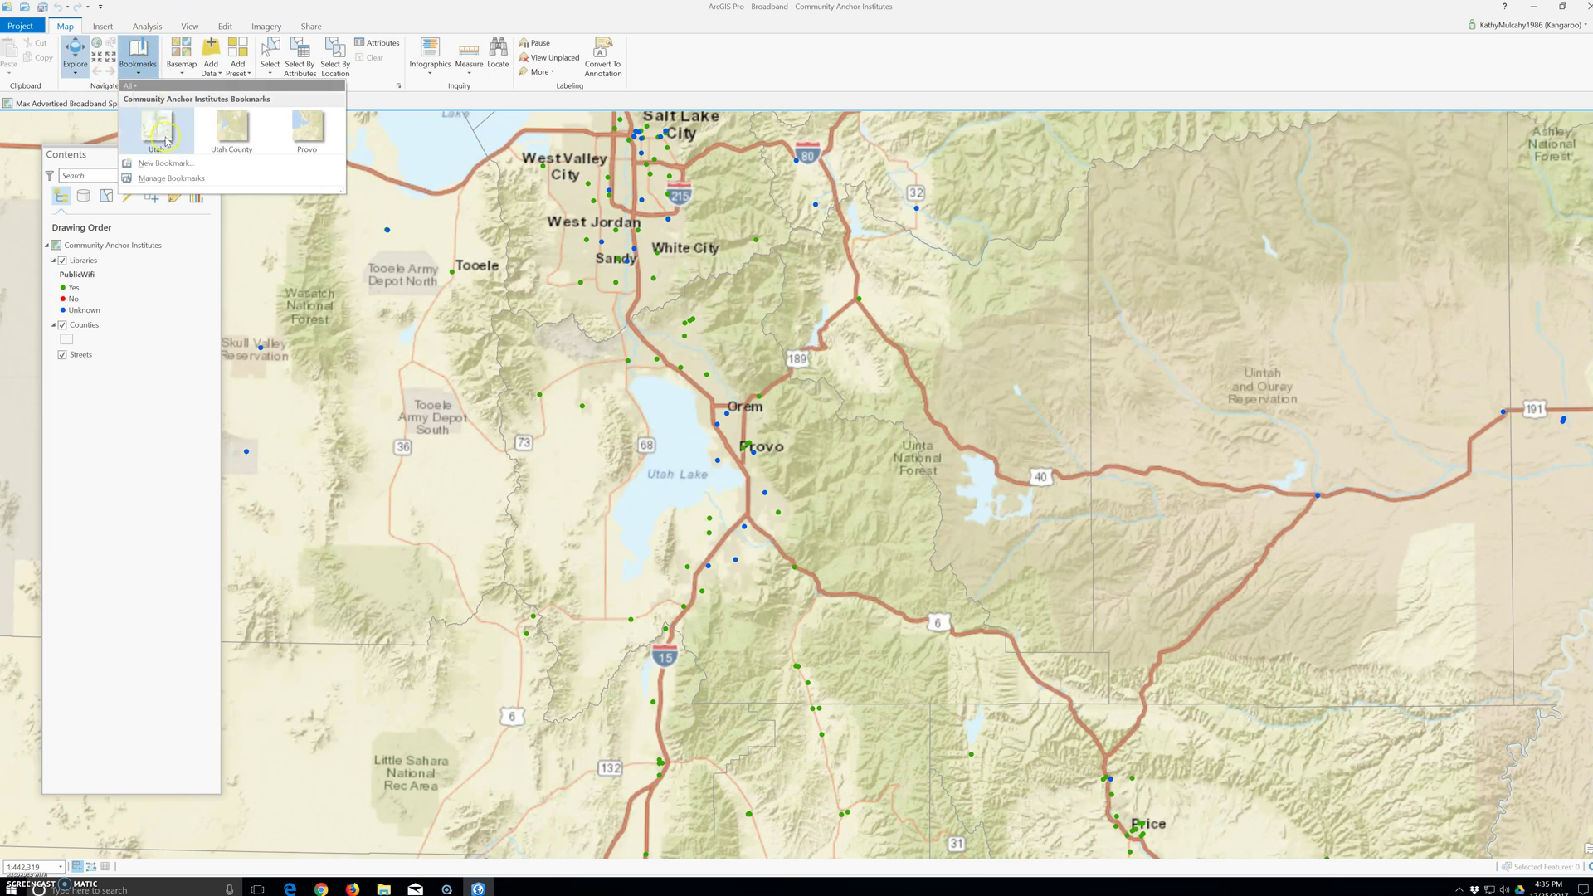
left_click(241, 143)
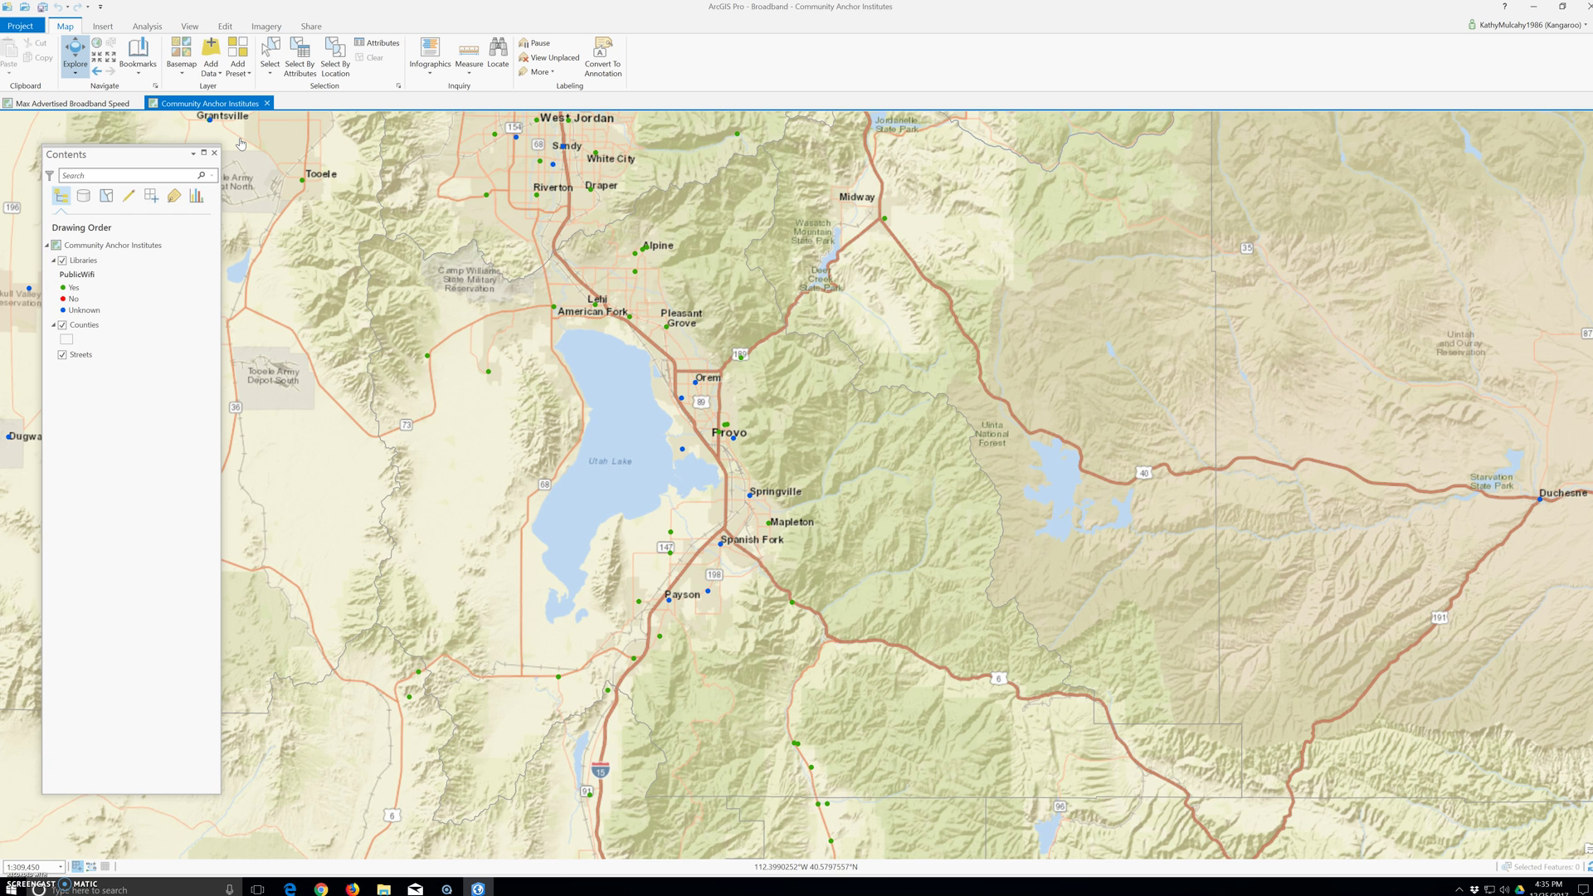
left_click(238, 150)
left_click(235, 152)
- Select the Libraries layer and display its labeling settings
left_click(83, 262)
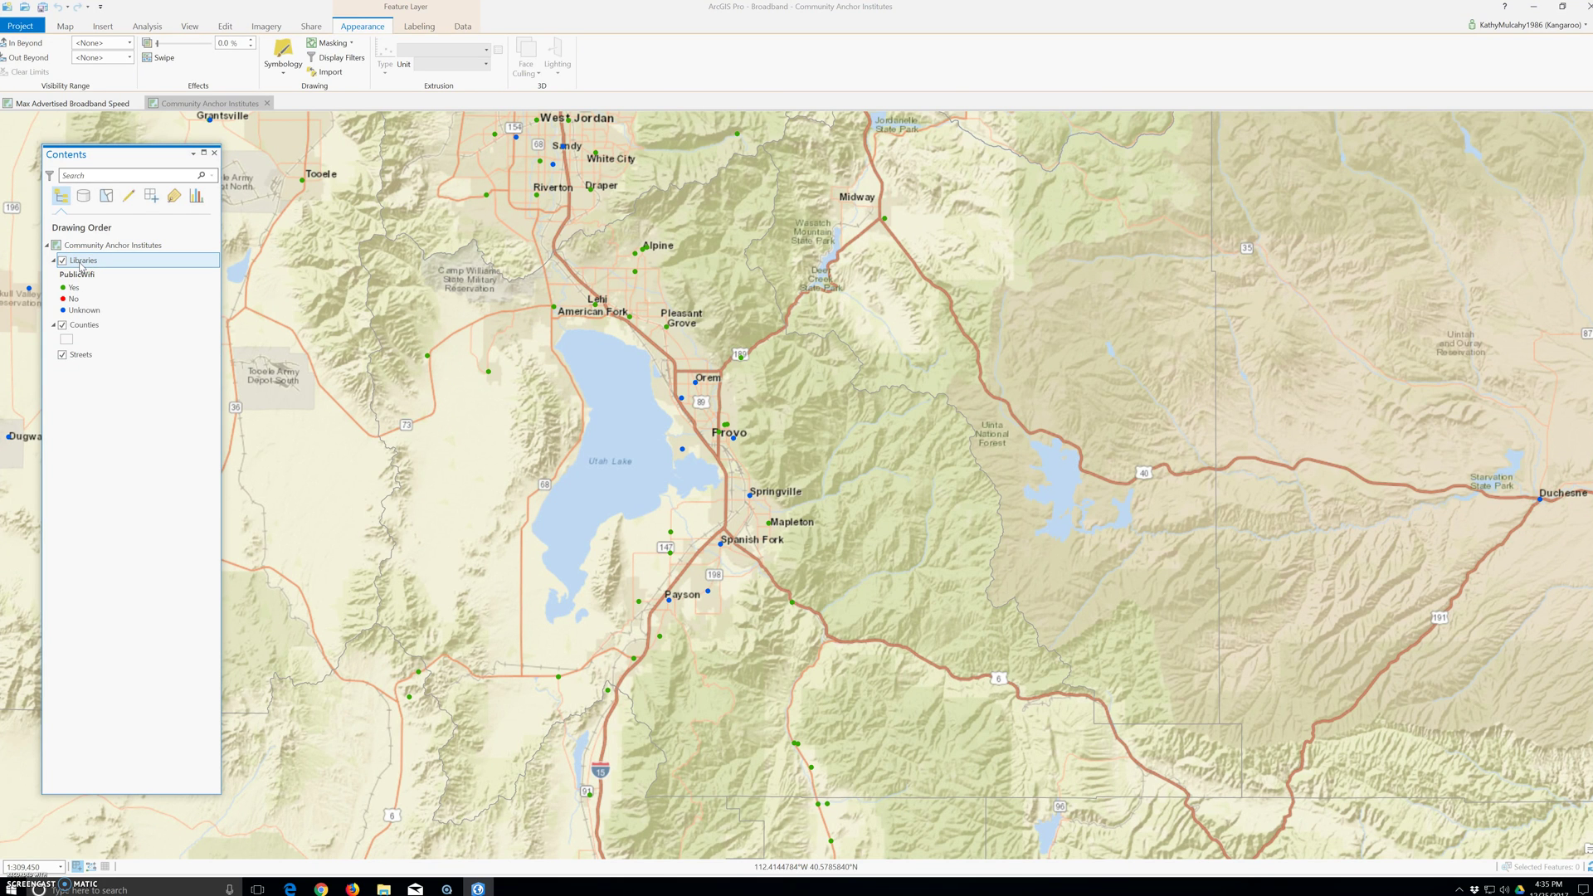
left_click(90, 26)
left_click(70, 32)
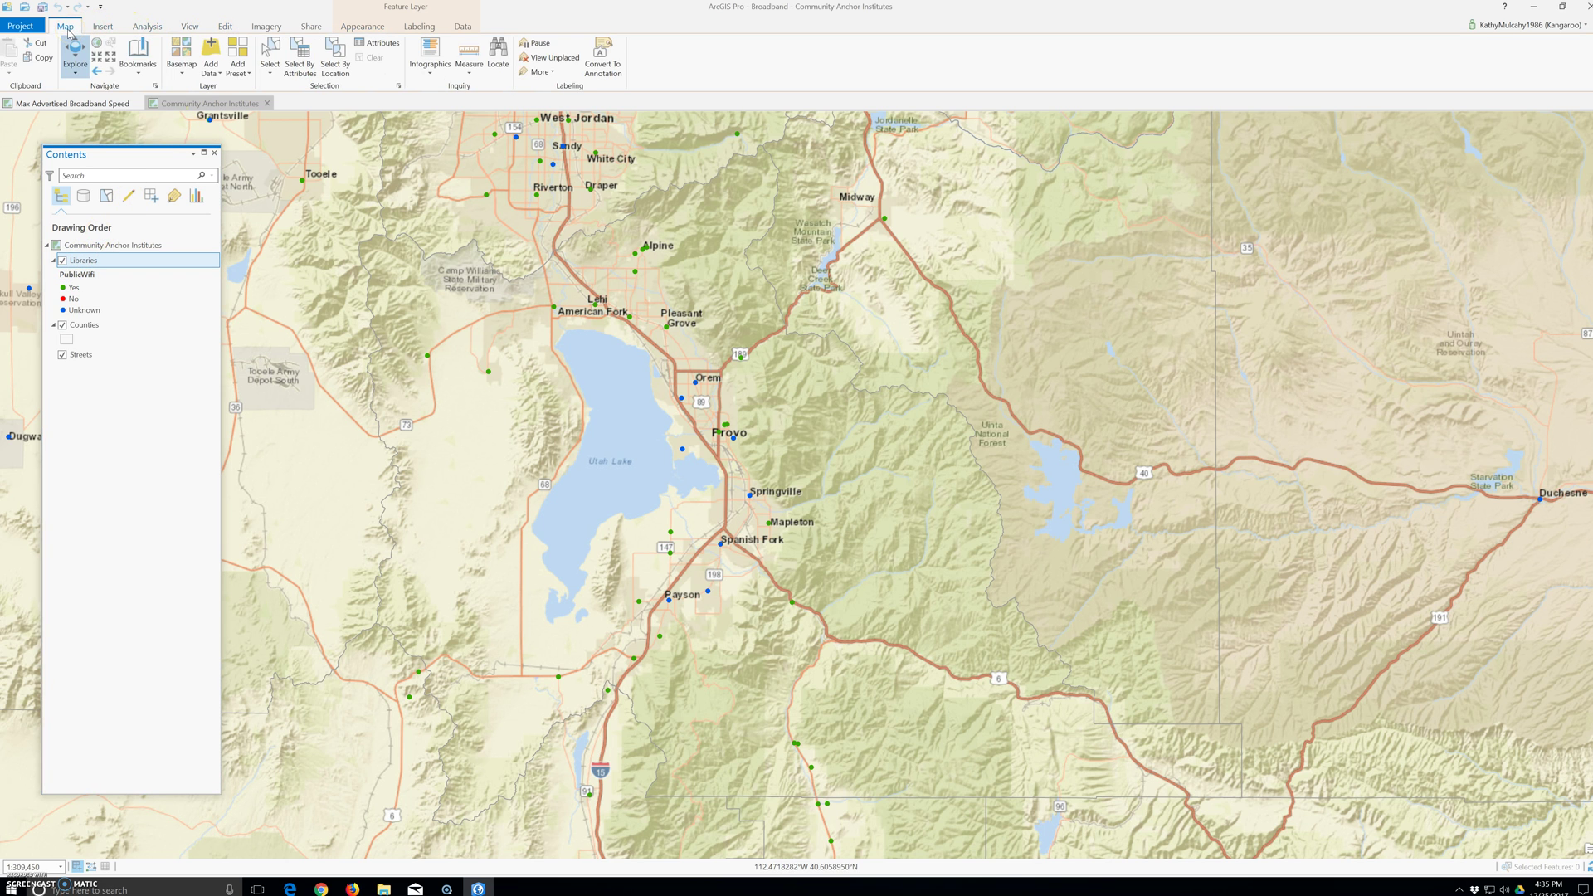
left_click(246, 109)
left_click(421, 28)
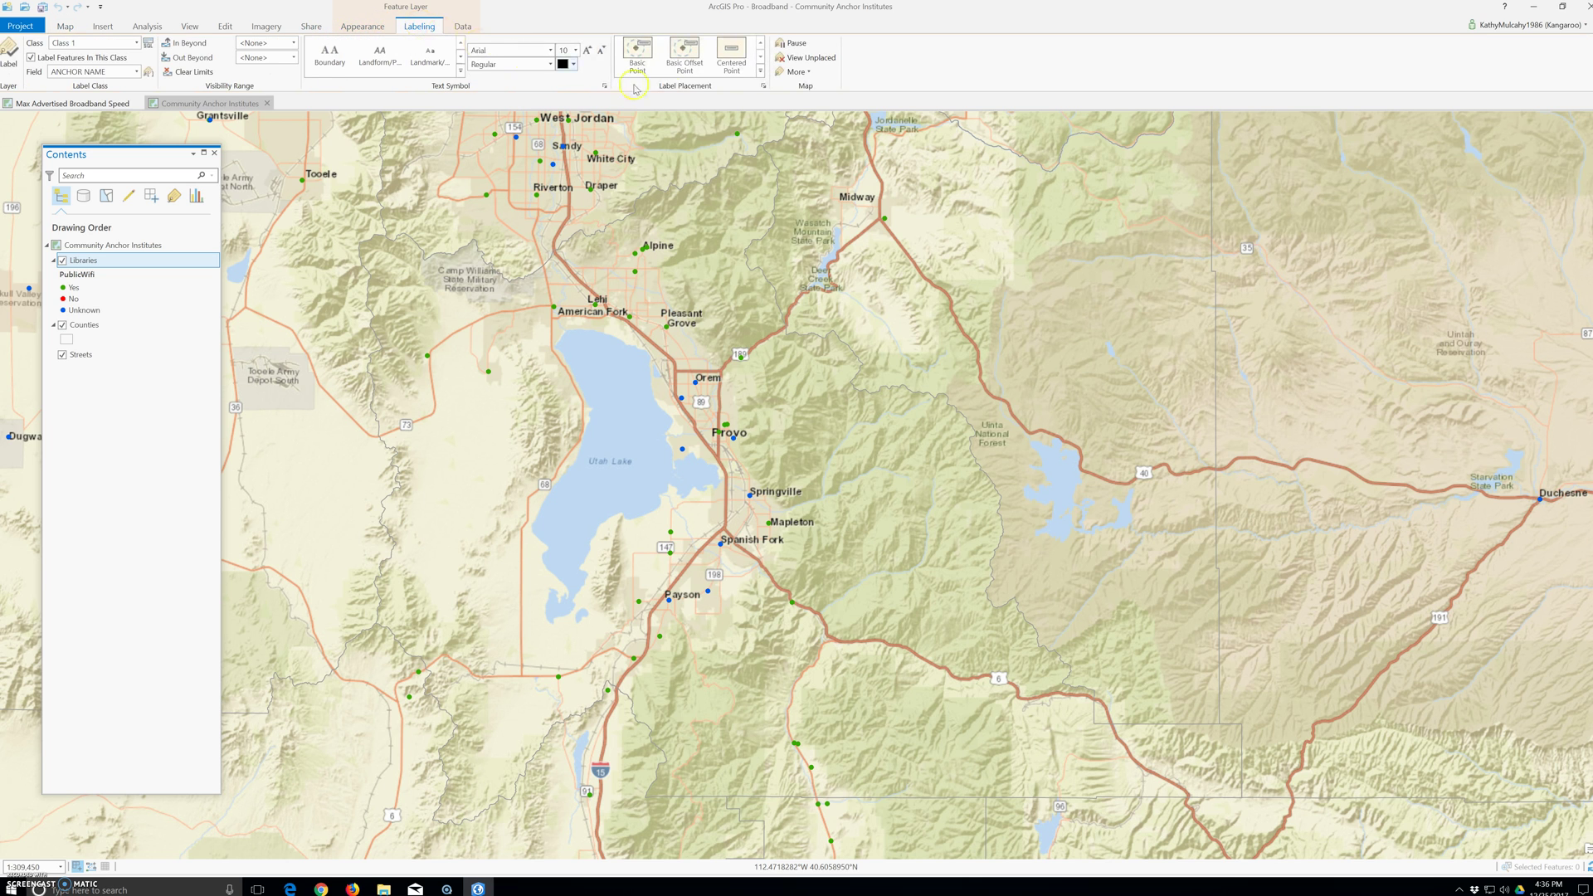
- Check that the map uses the Maplex Label Engine and turn on labels for the Libraries layer
left_click(764, 89)
left_click(809, 73)
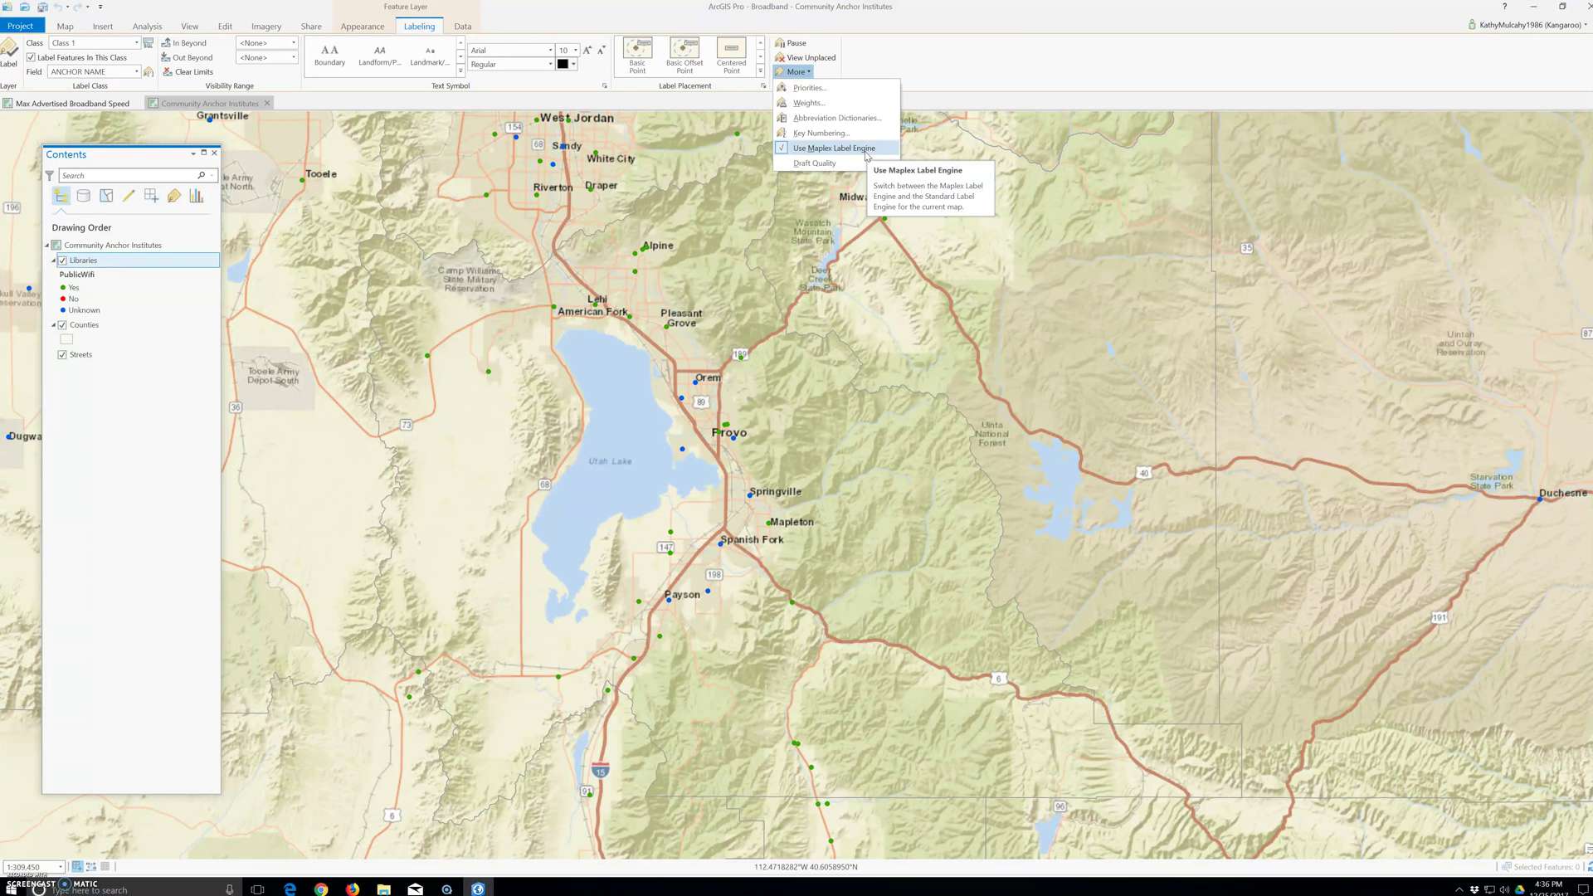
left_click(785, 158)
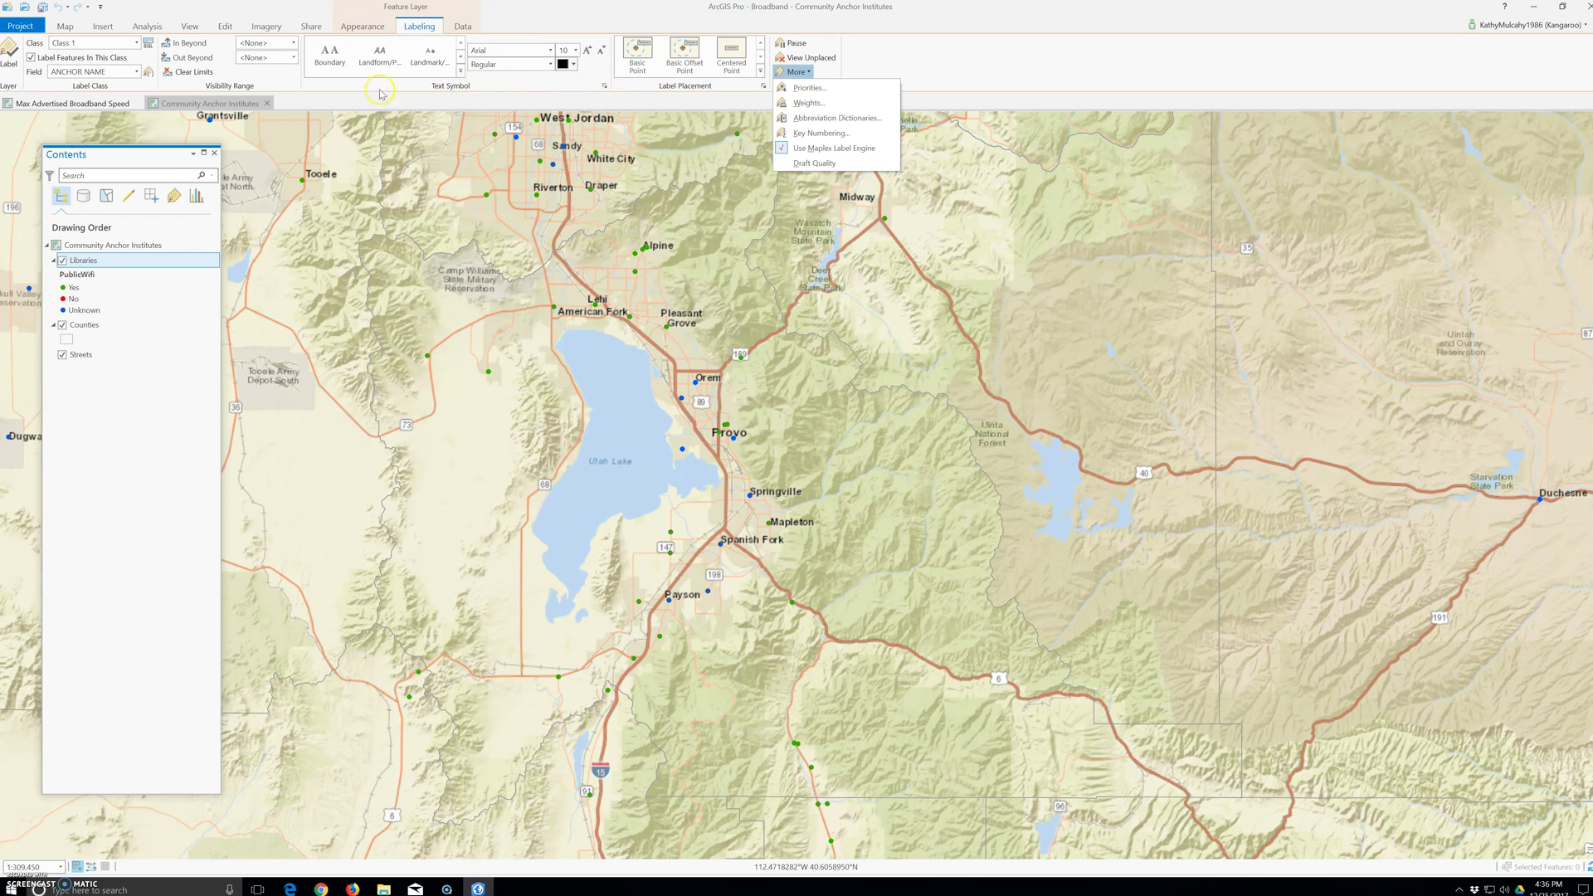
left_click(8, 56)
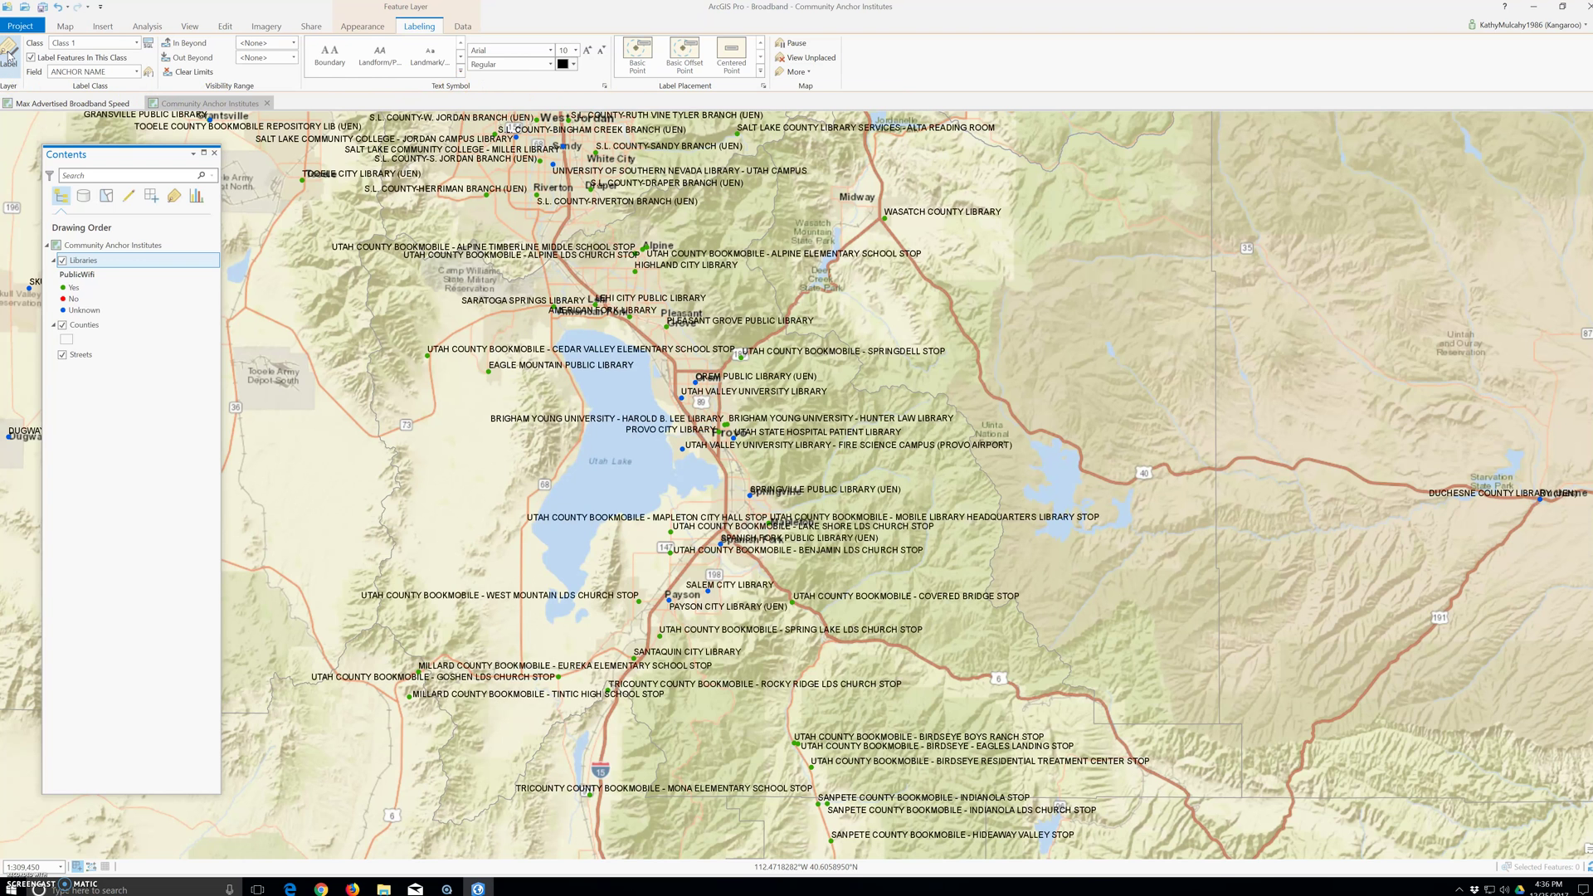